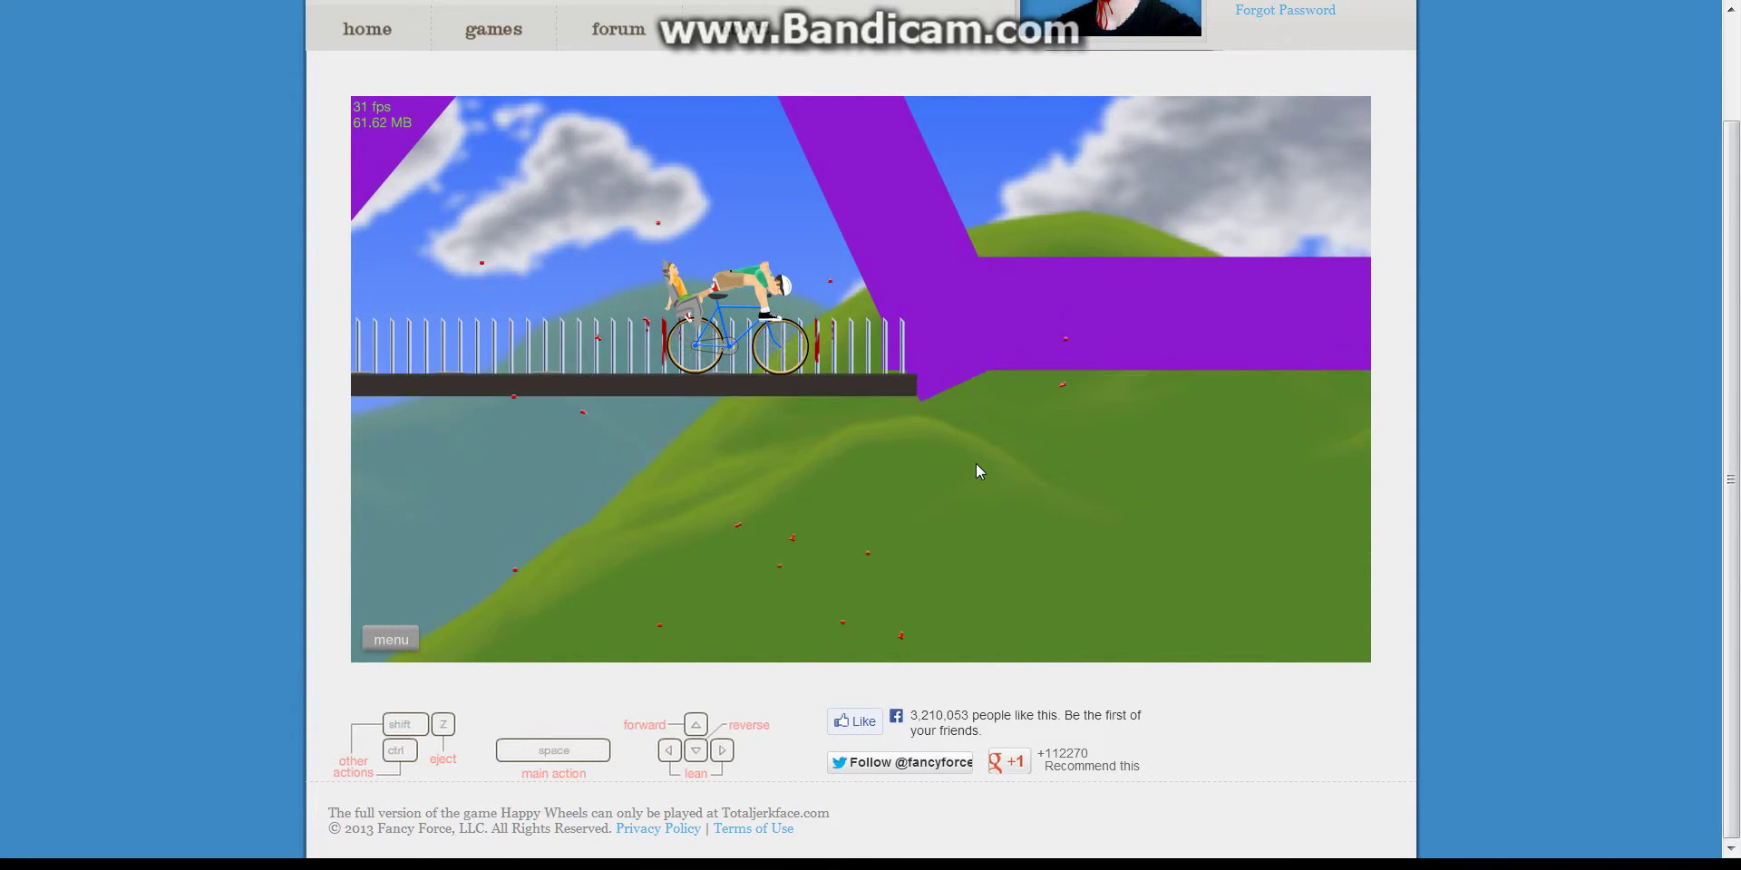
Step: Restart get bloody after the explosion and ride up the purple ramp
{"action": "key", "text": "Escape"}
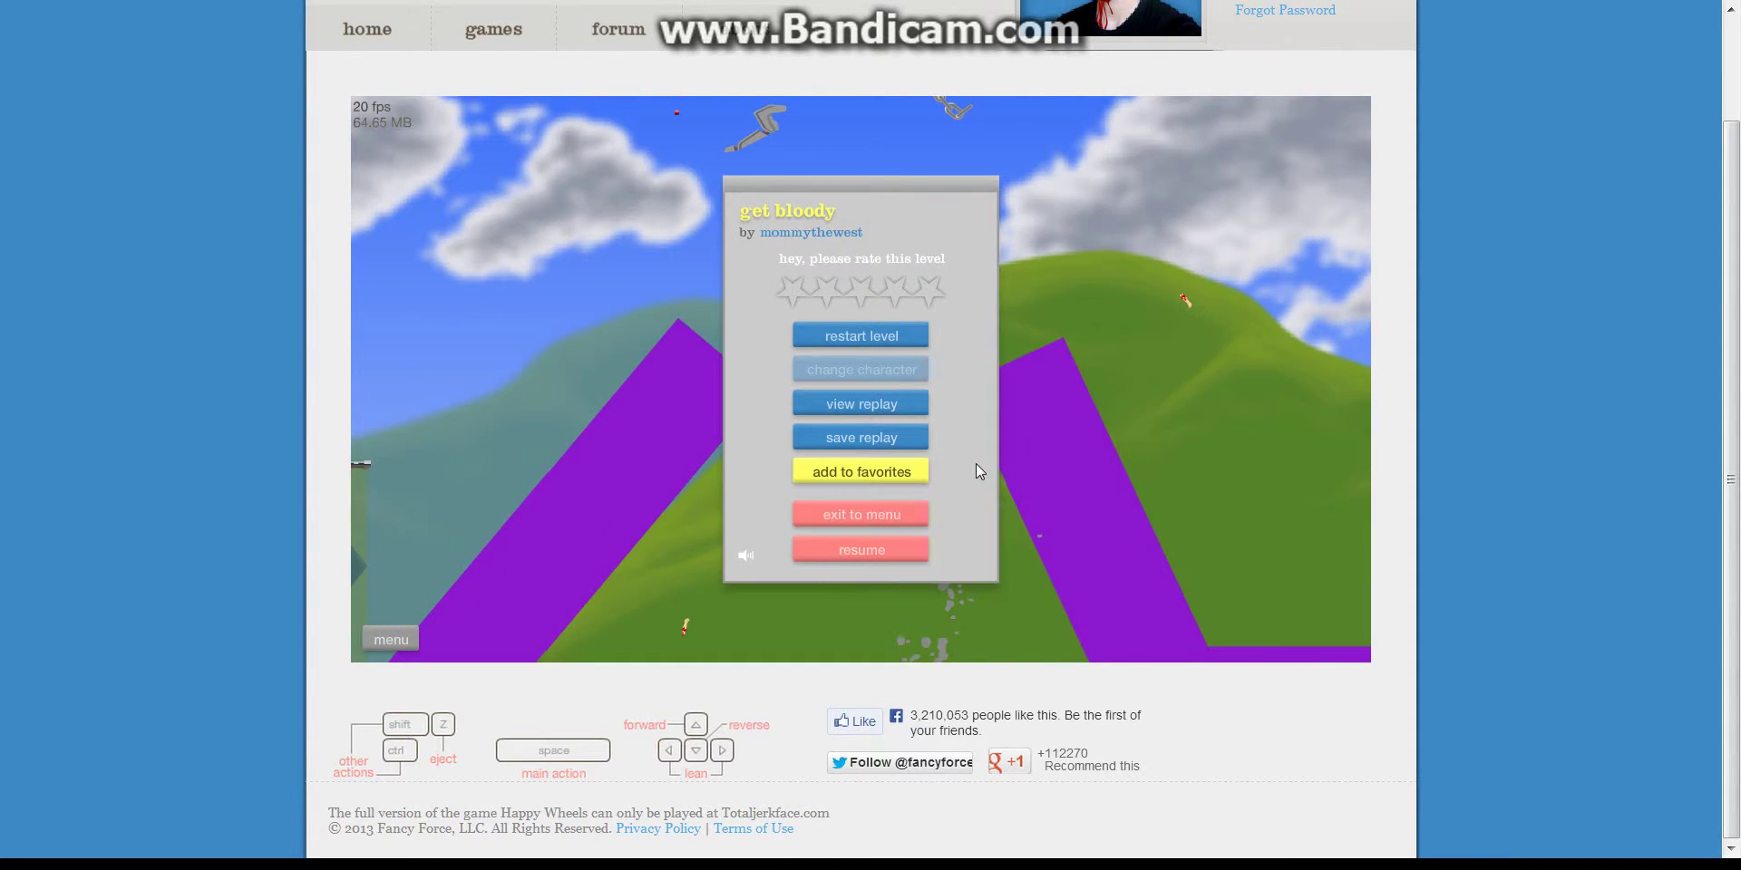
{"action": "key", "text": "r"}
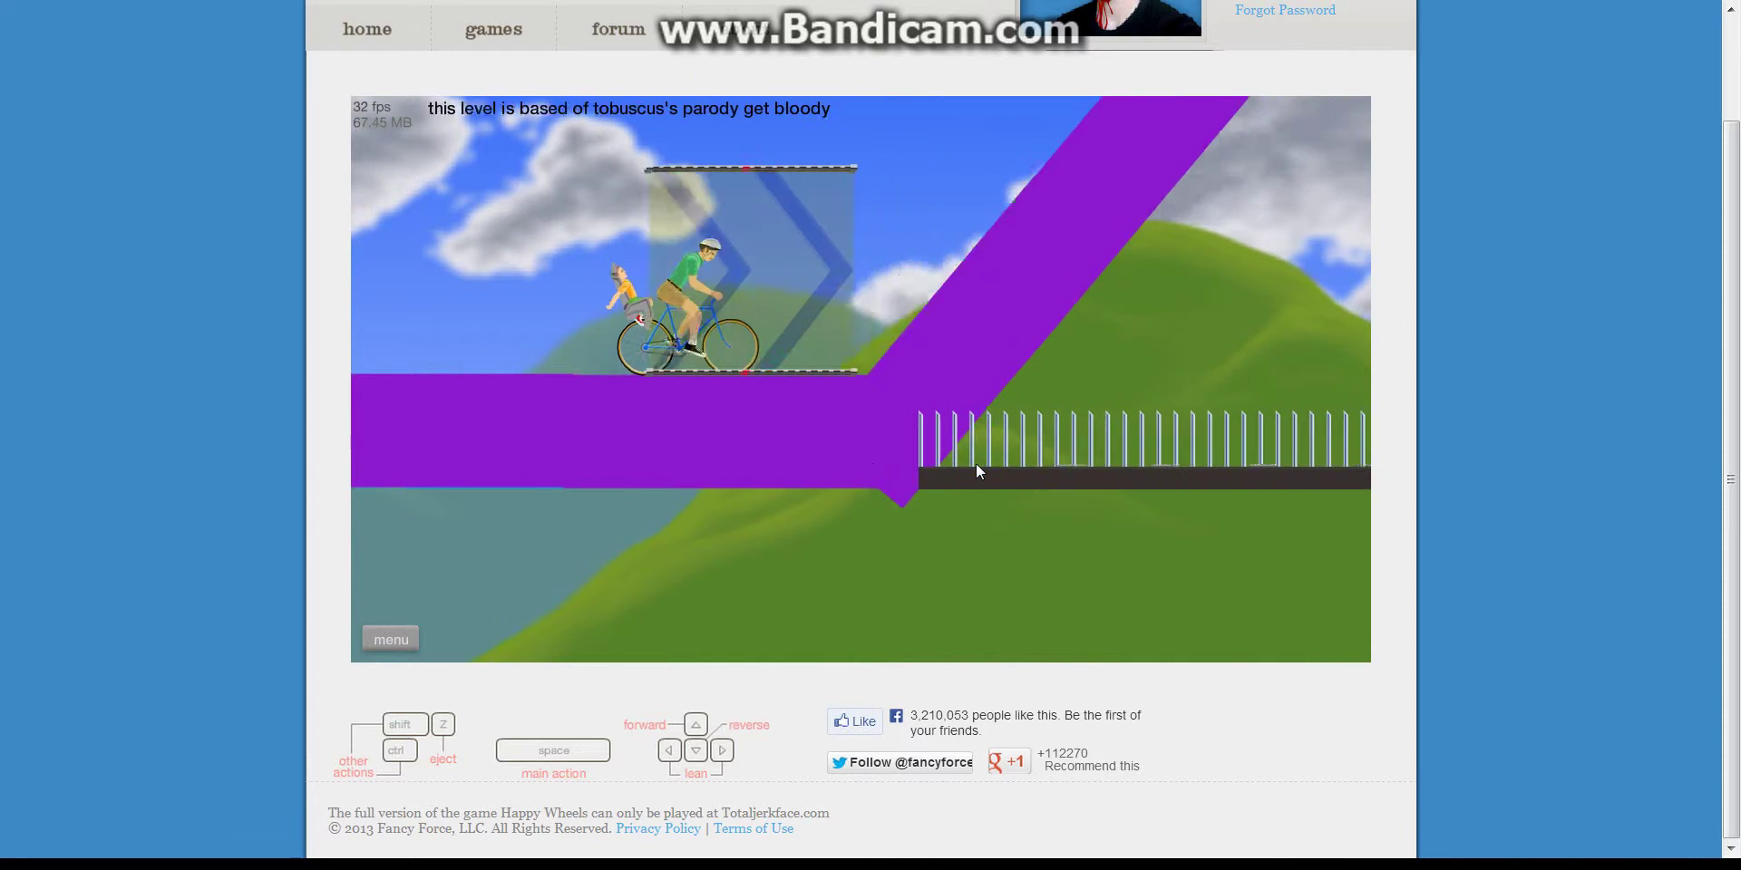
{"action": "key", "text": "Up"}
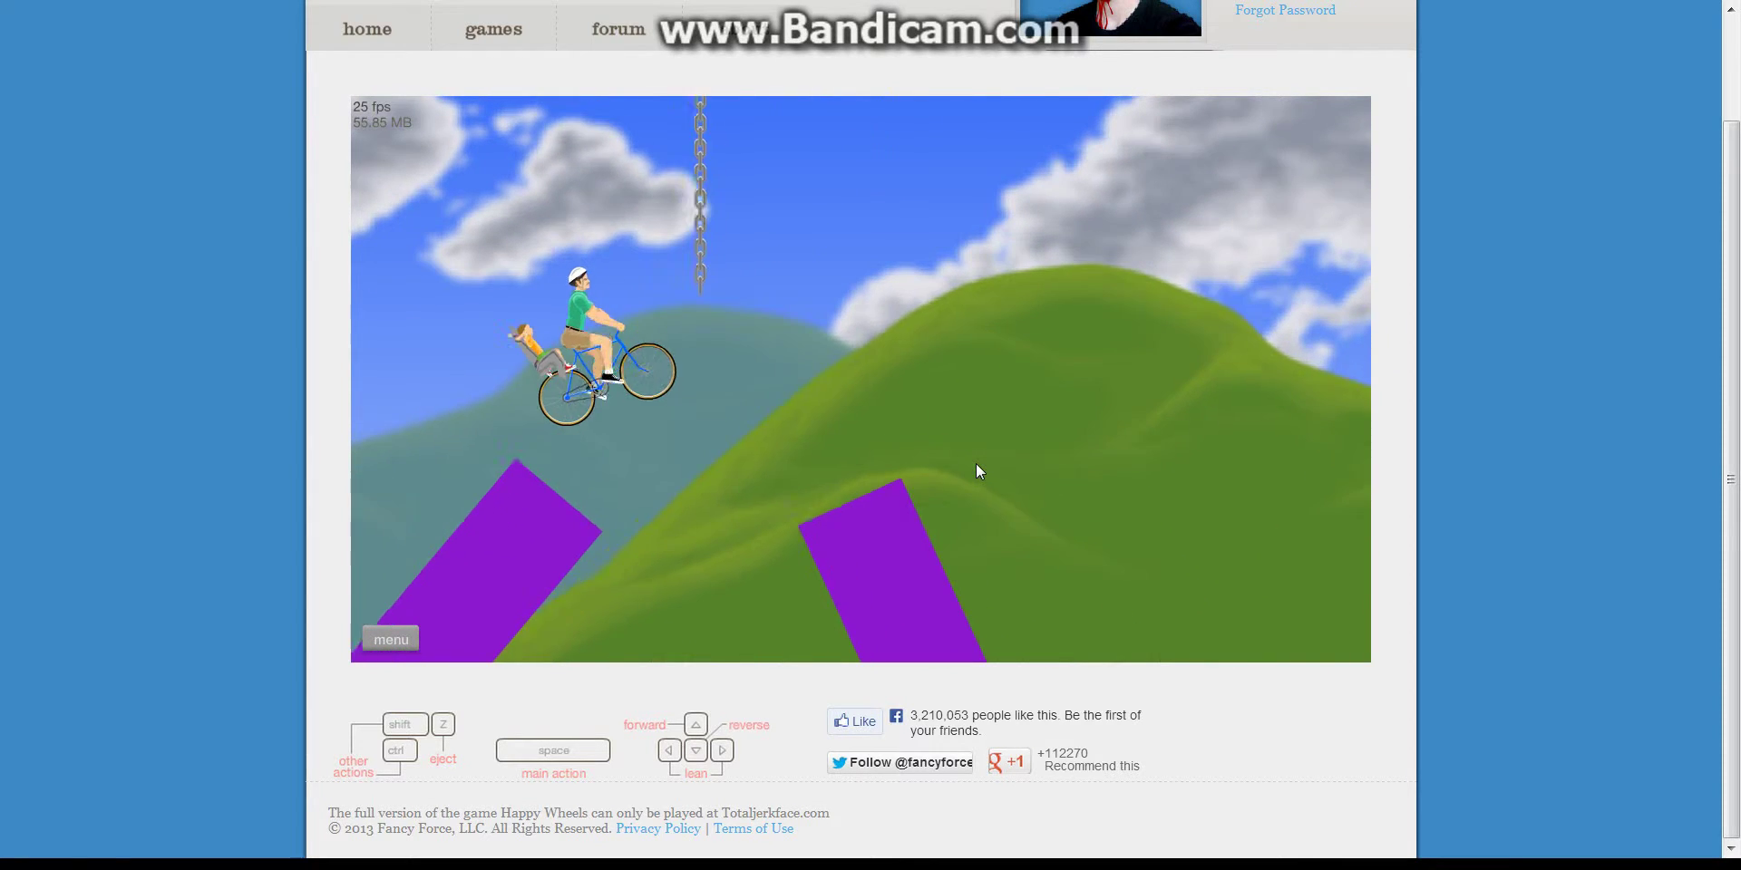
{"action": "key", "text": "Up"}
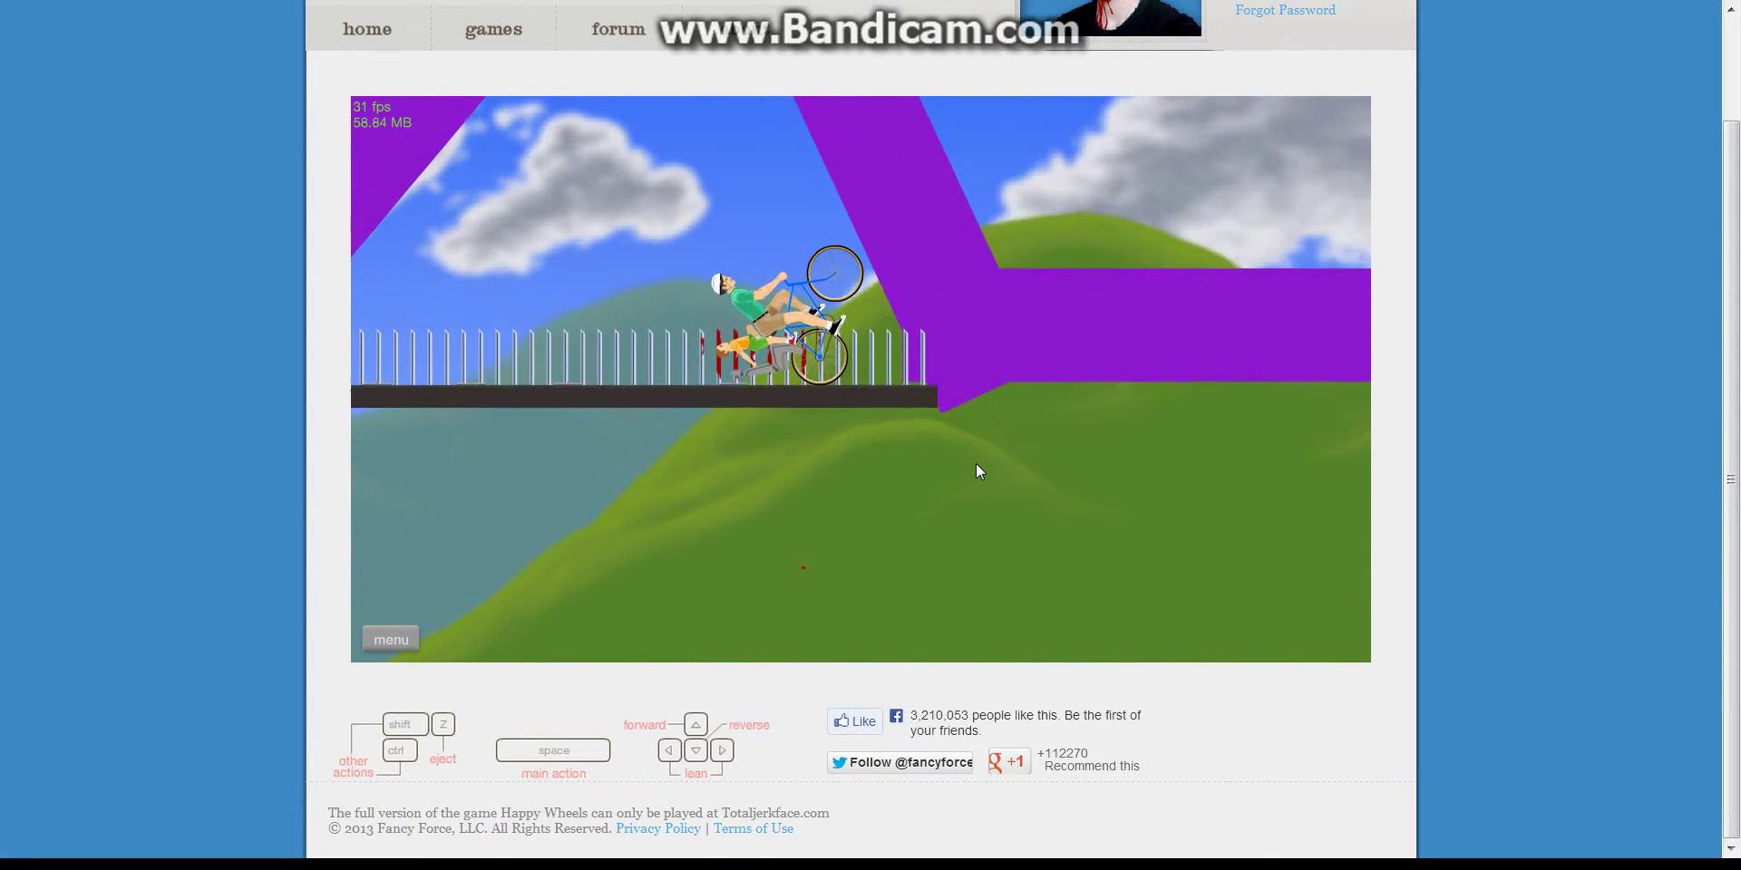
{"action": "key", "text": "Up"}
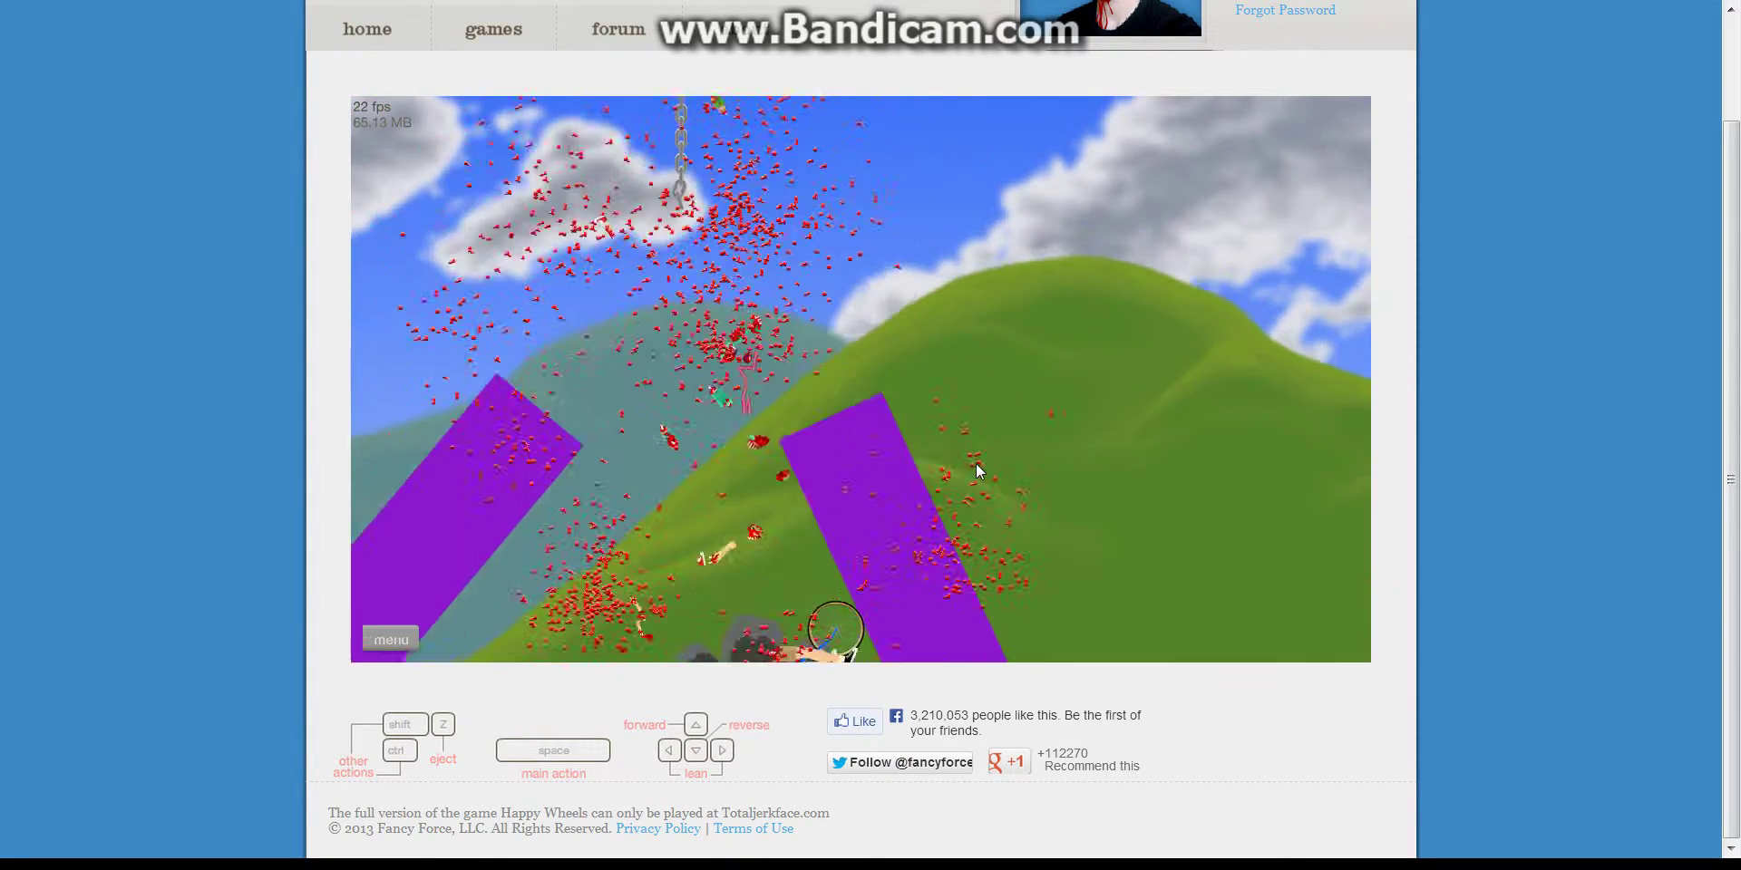
Step: Restart get bloody again and launch the cyclist off the purple ramp
{"action": "key", "text": "Escape"}
{"action": "key", "text": "r"}
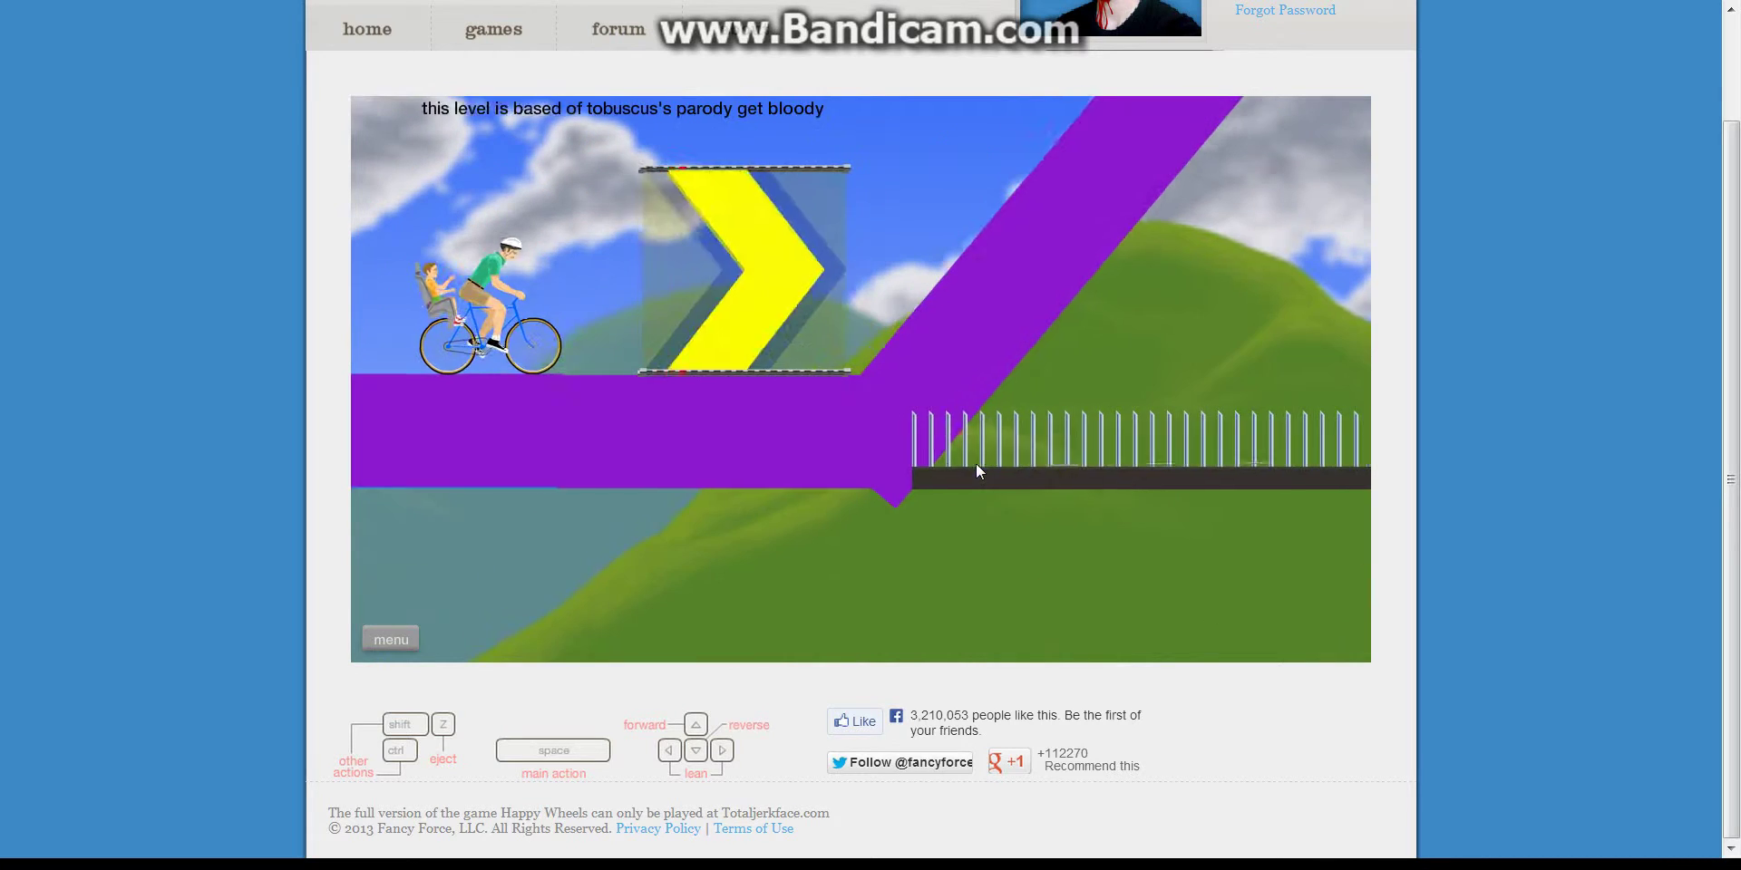
{"action": "key", "text": "Up"}
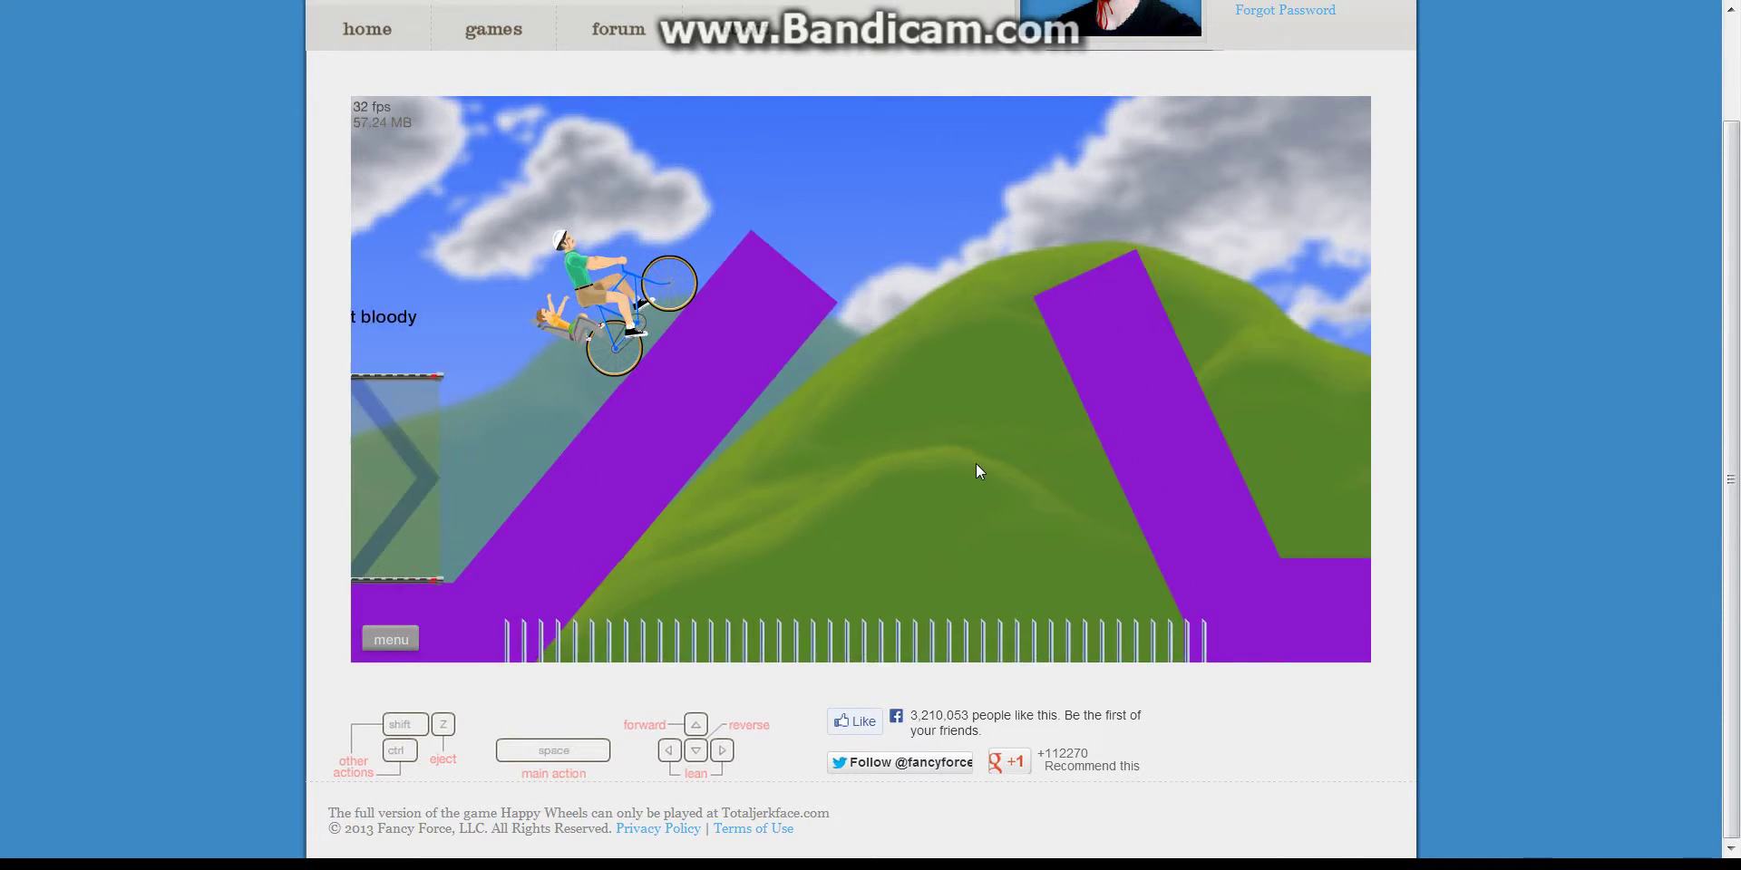
{"action": "key", "text": "Up"}
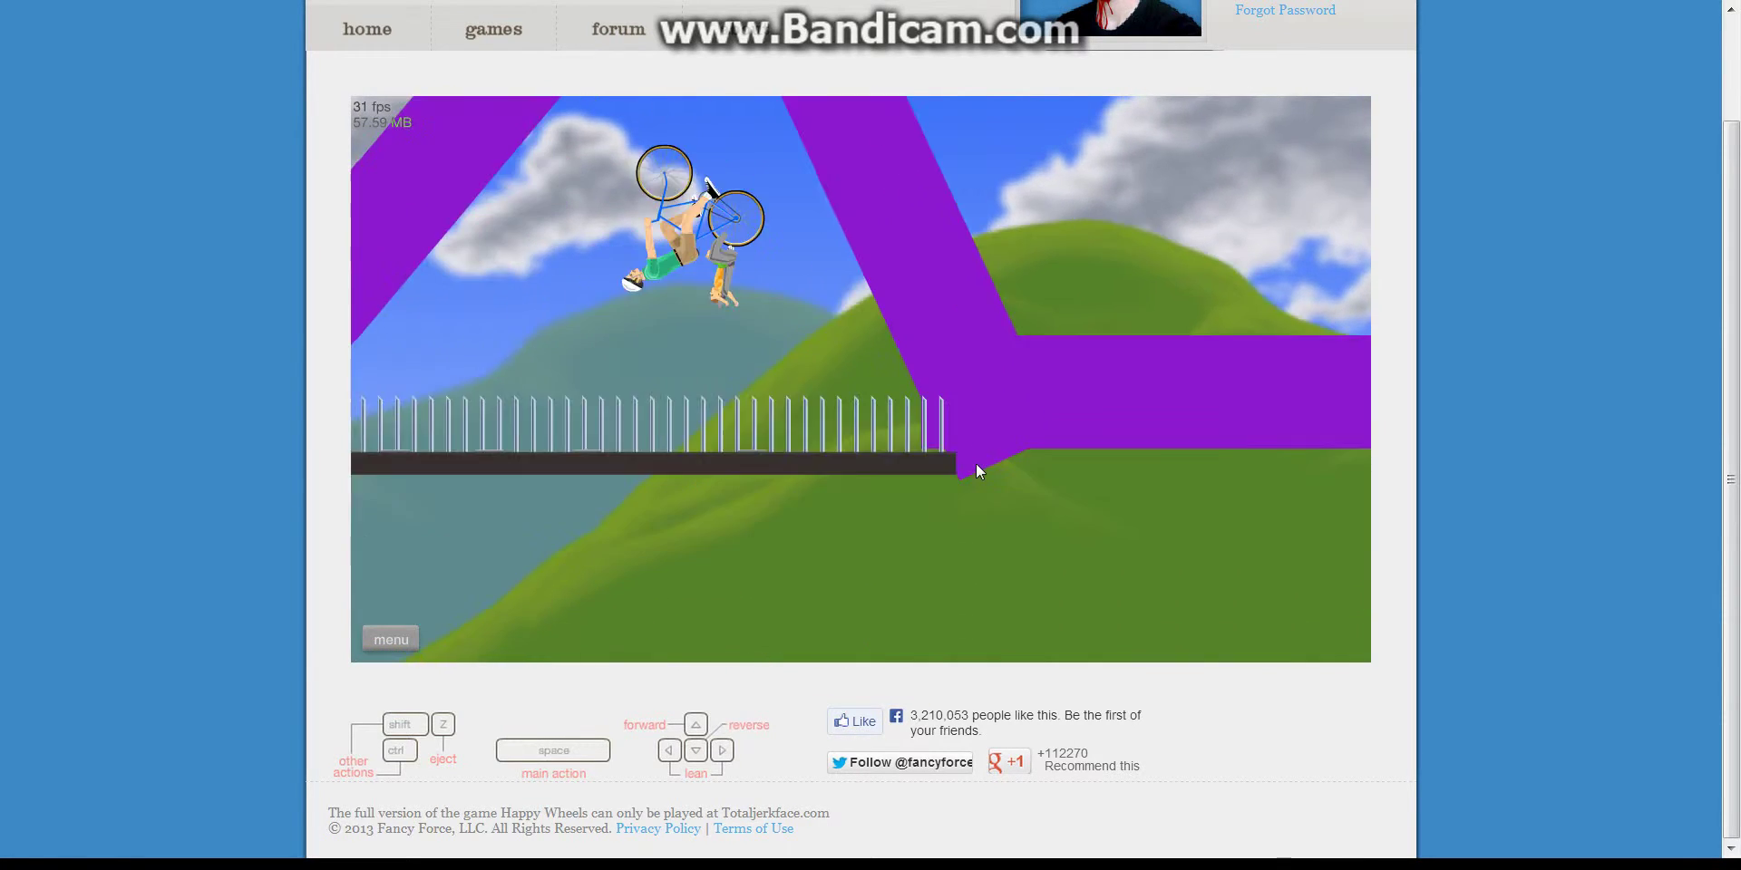
Step: Restart after dying on spikes and ride across the purple platforms
{"action": "key", "text": "Escape"}
{"action": "key", "text": "r"}
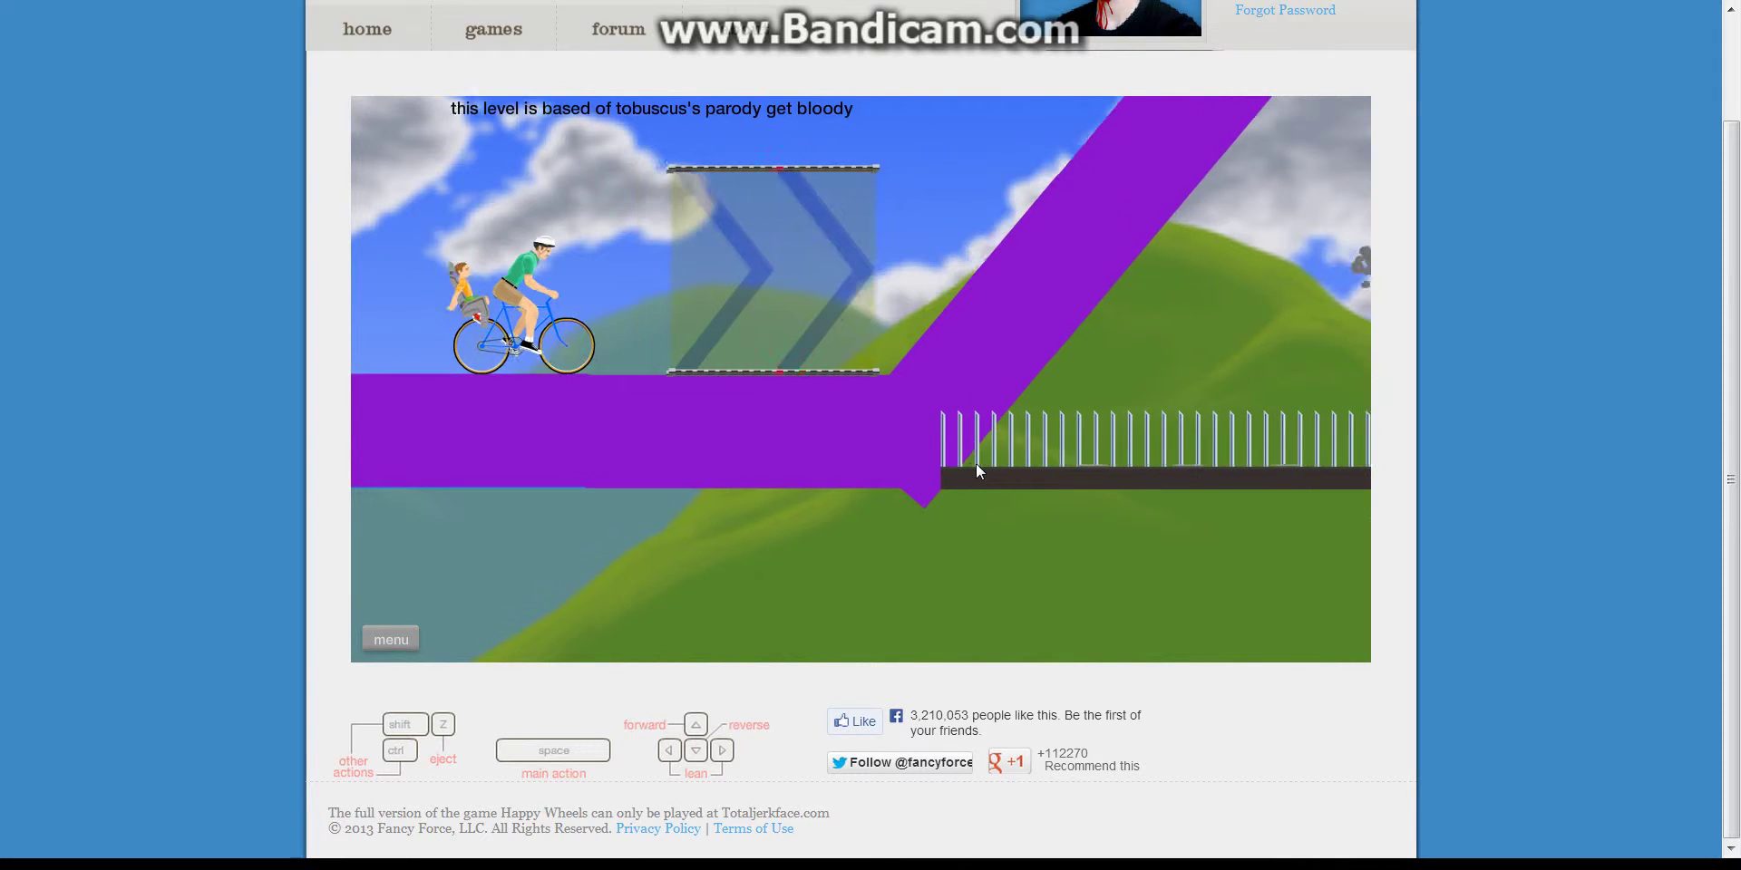
{"action": "key", "text": "Up"}
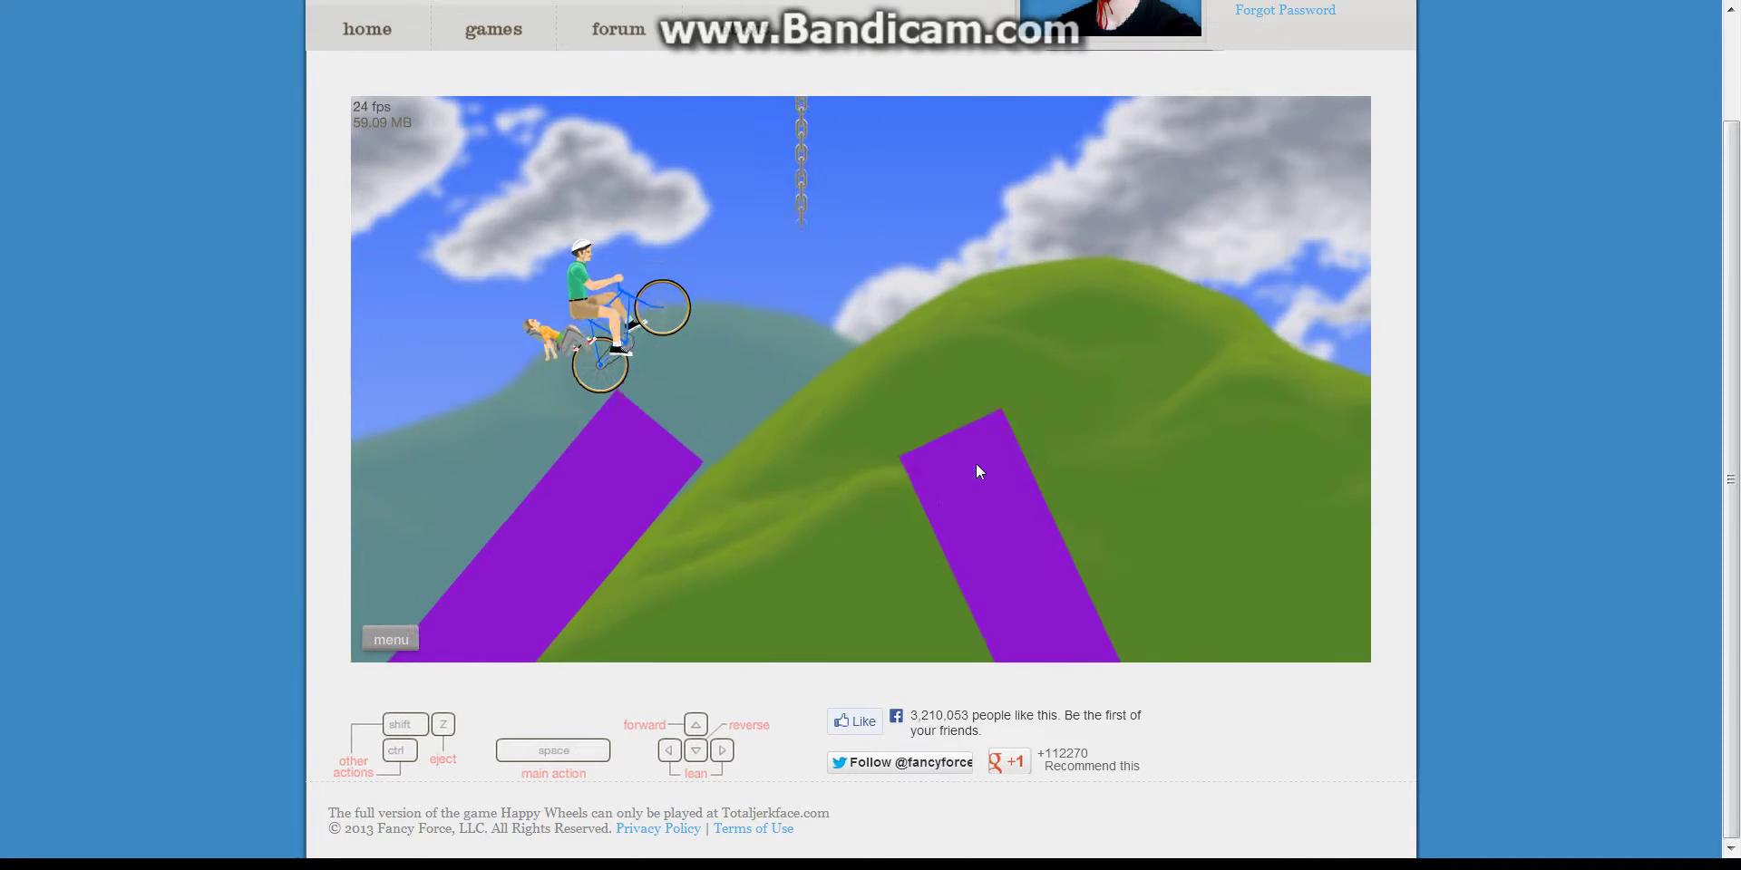
{"action": "key", "text": "Up"}
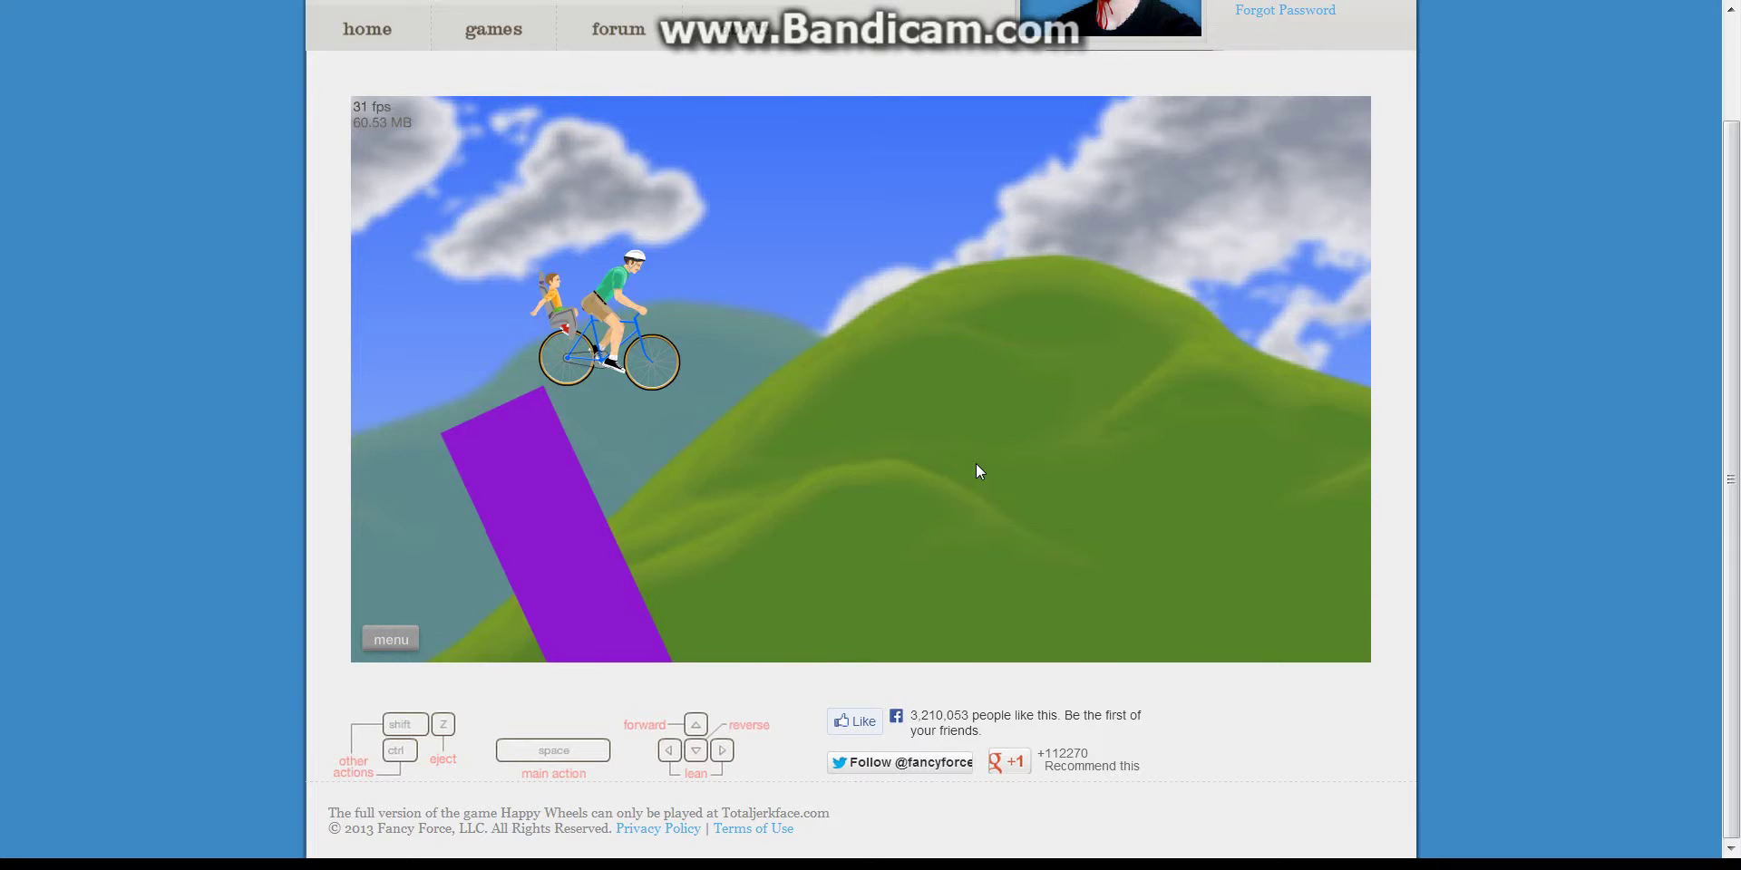
{"action": "key", "text": "Up"}
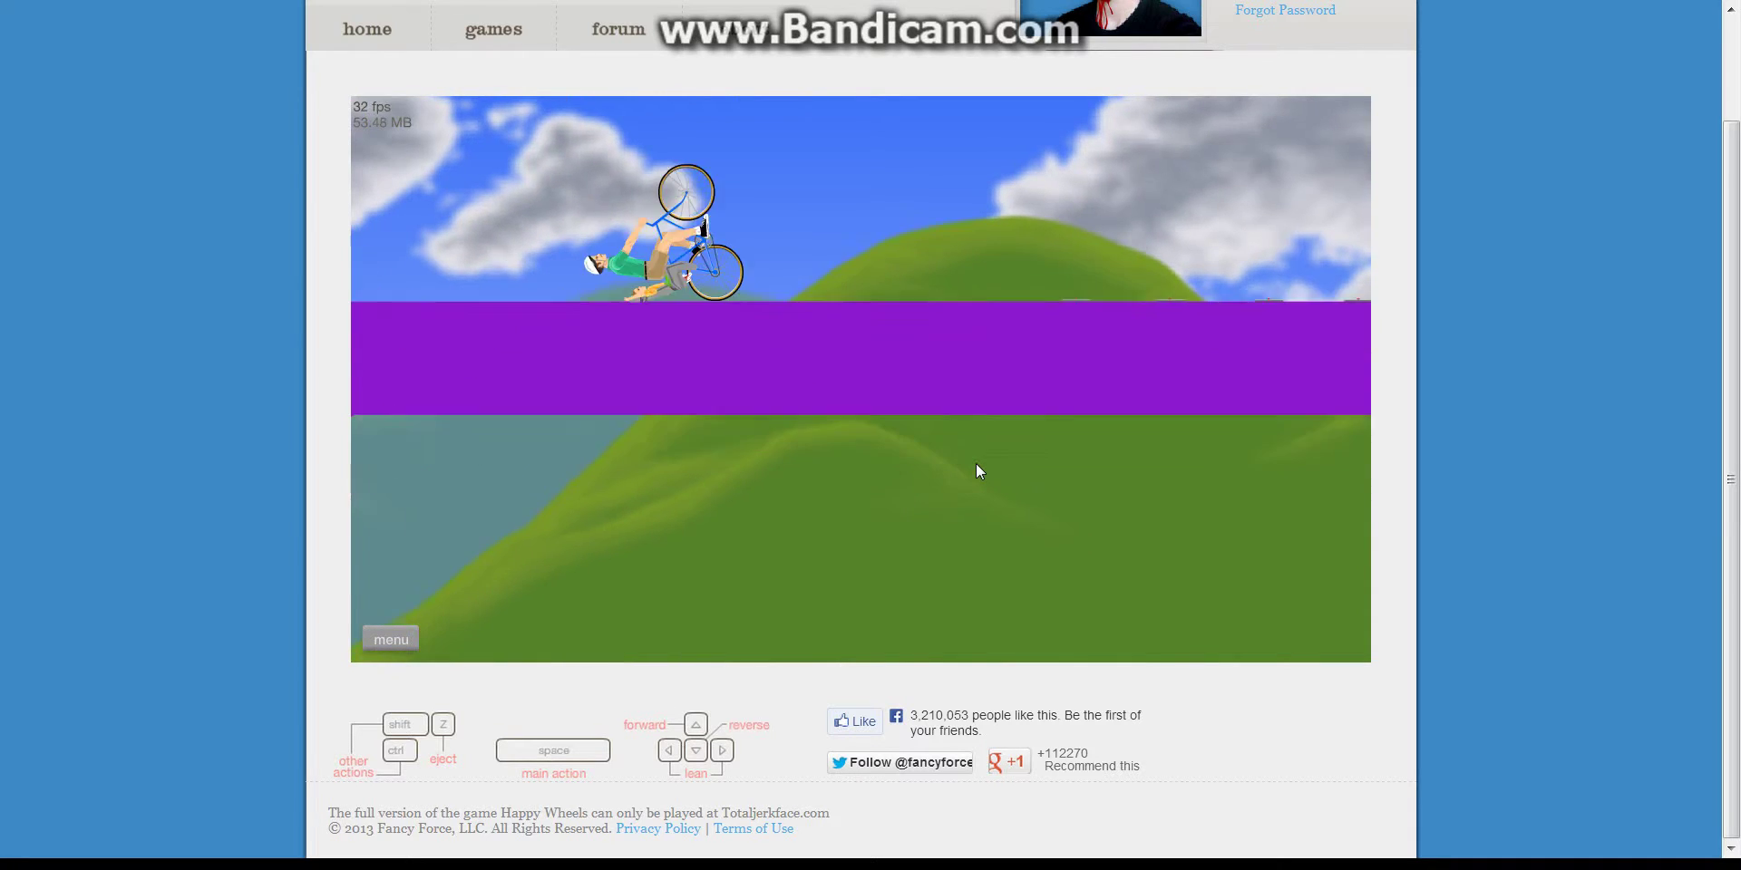
{"action": "key", "text": "Up"}
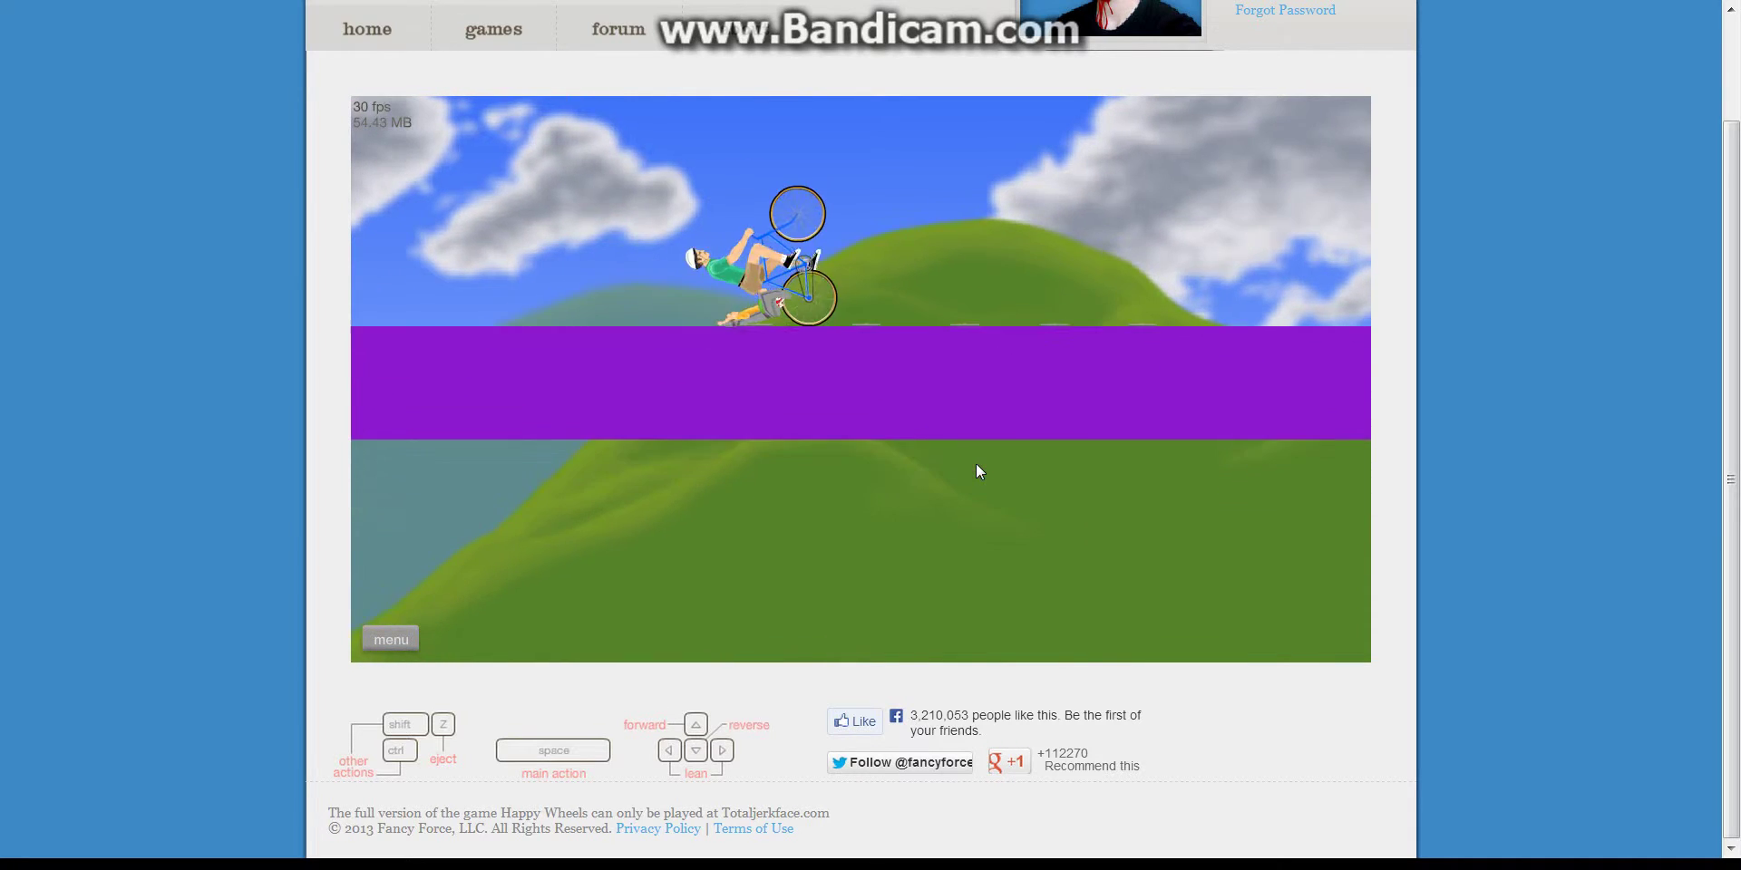
Step: Restart once more, boost up the ramp and ride off the spiked platform
{"action": "left_click", "coordinate": [976, 464]}
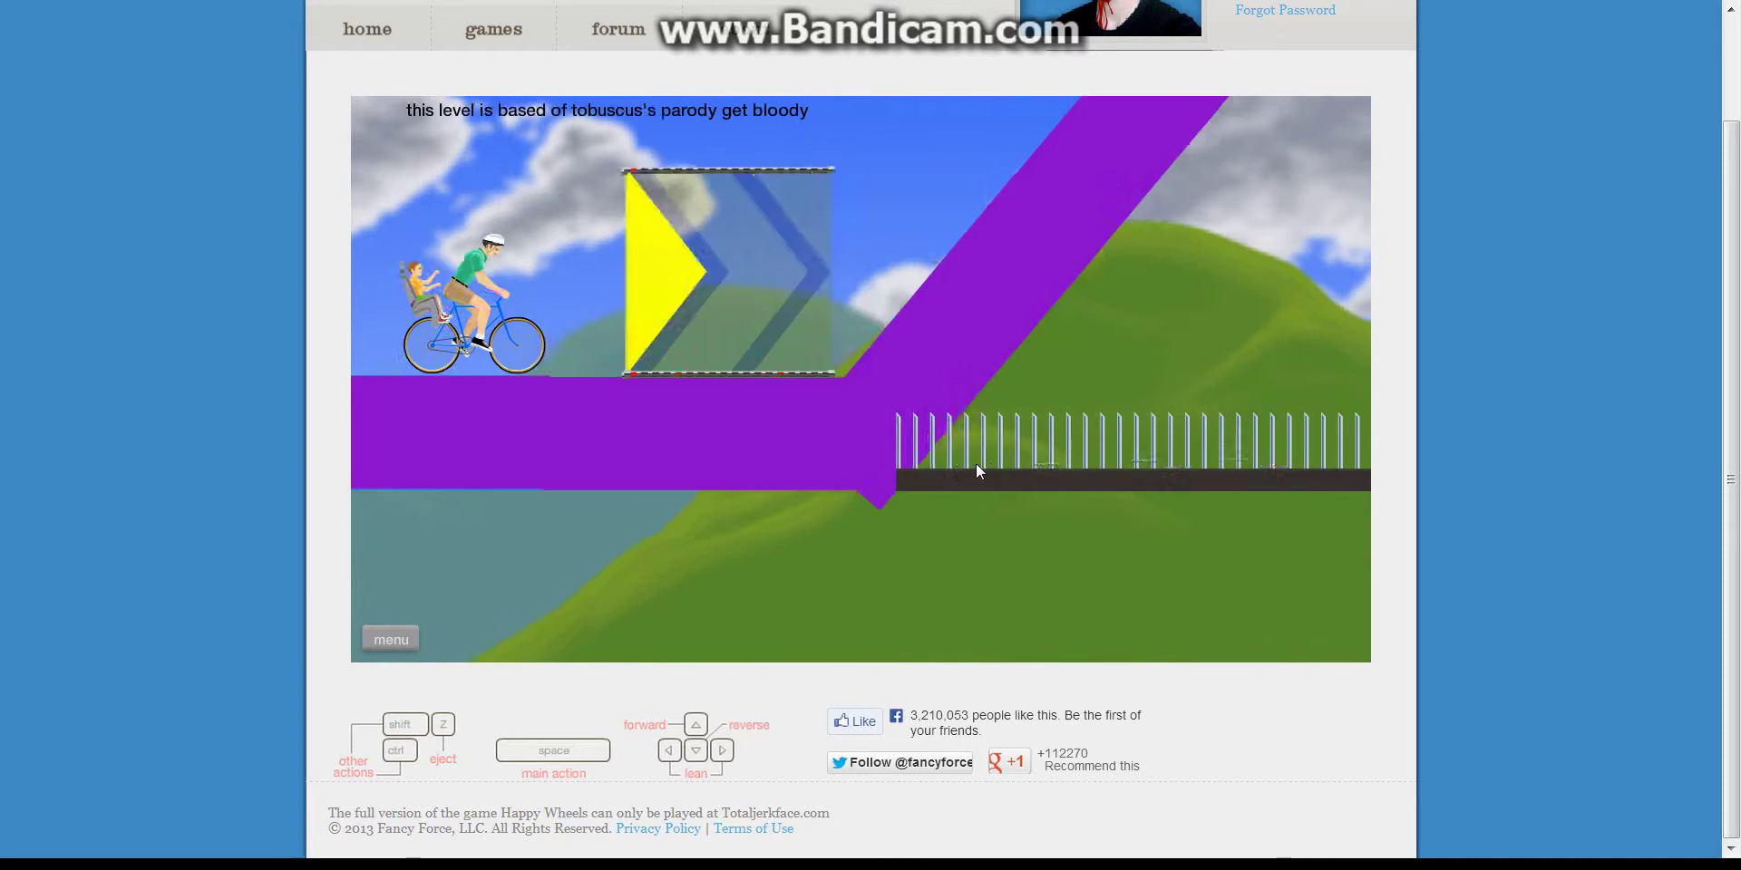
{"action": "key", "text": "Up"}
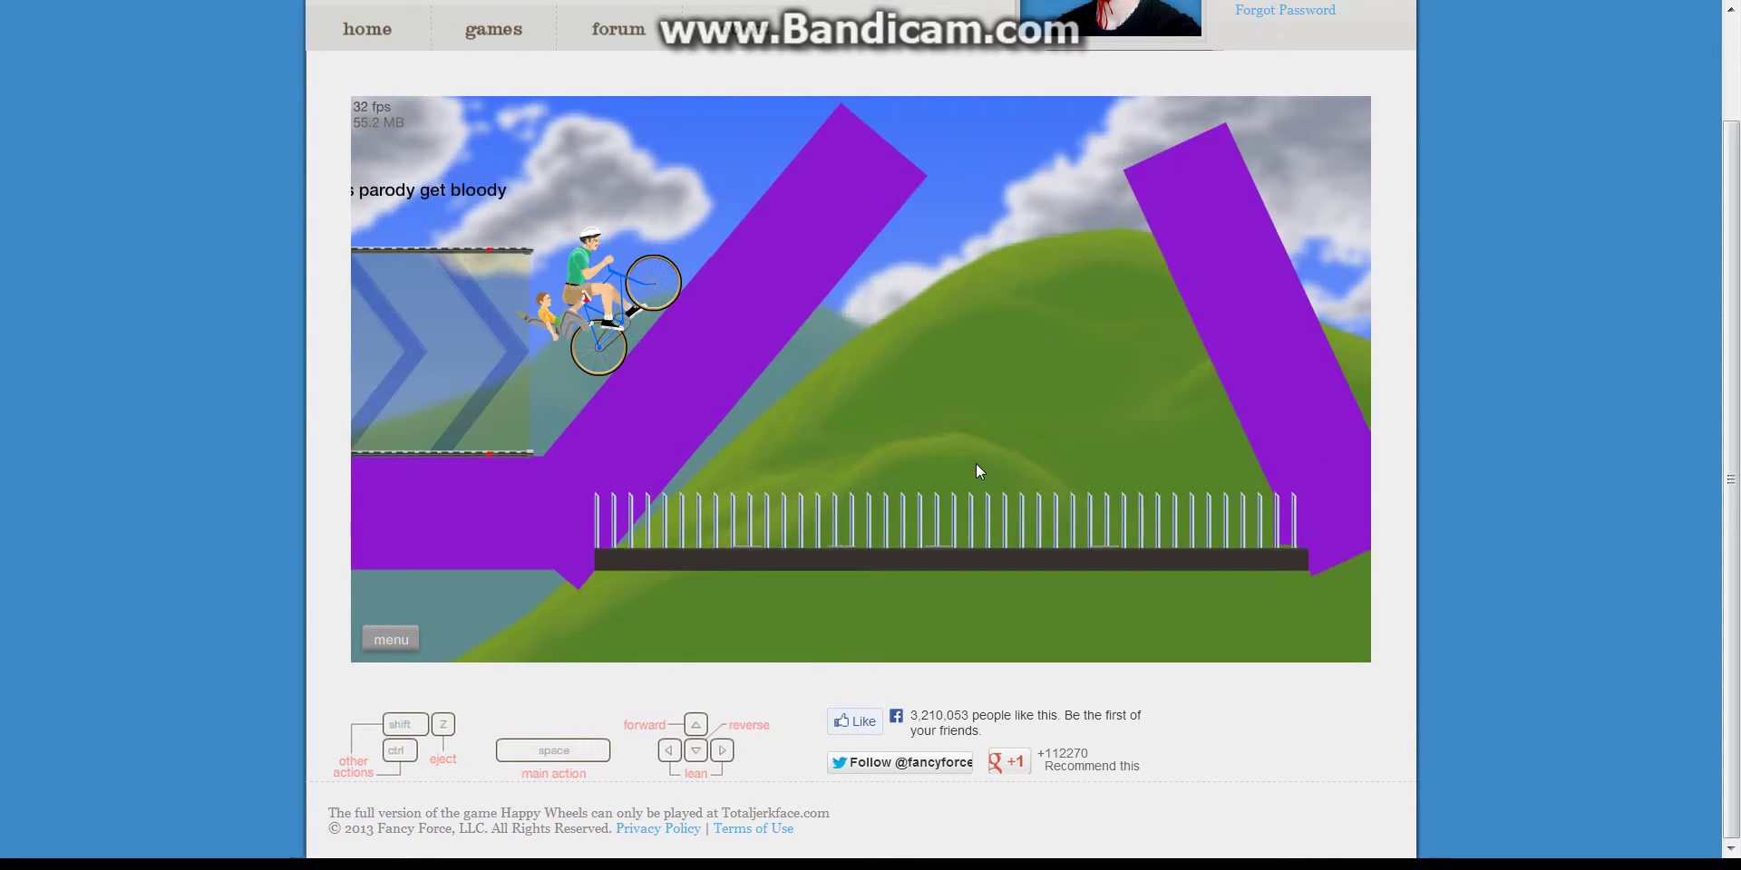
{"action": "key", "text": "Up"}
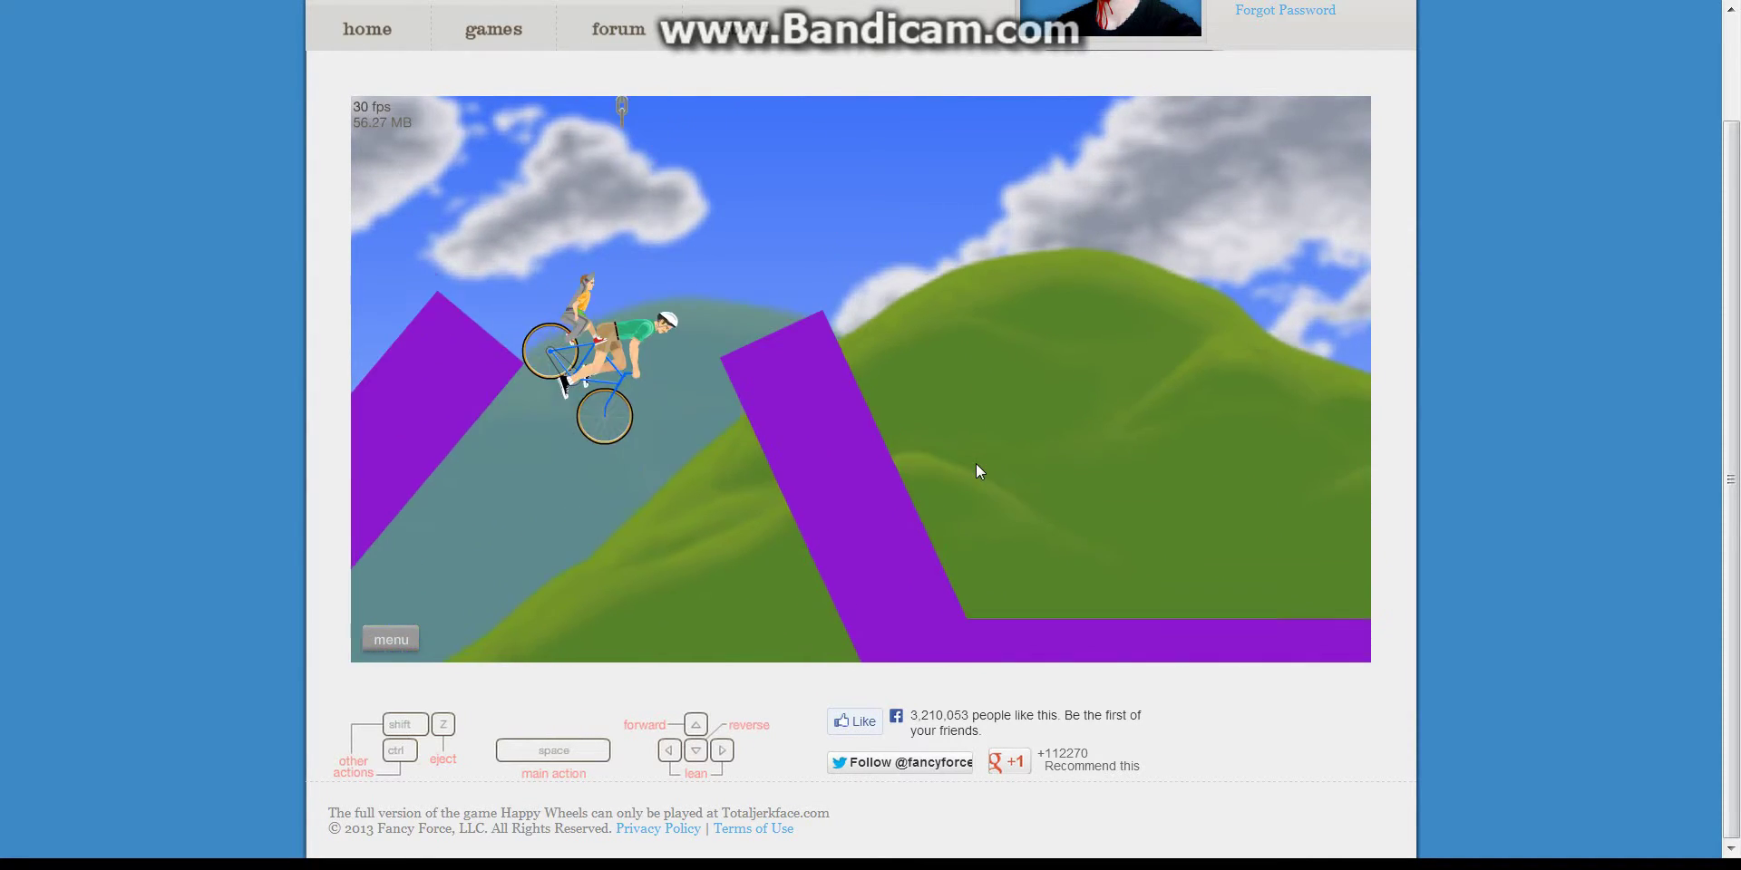
{"action": "key", "text": "Up"}
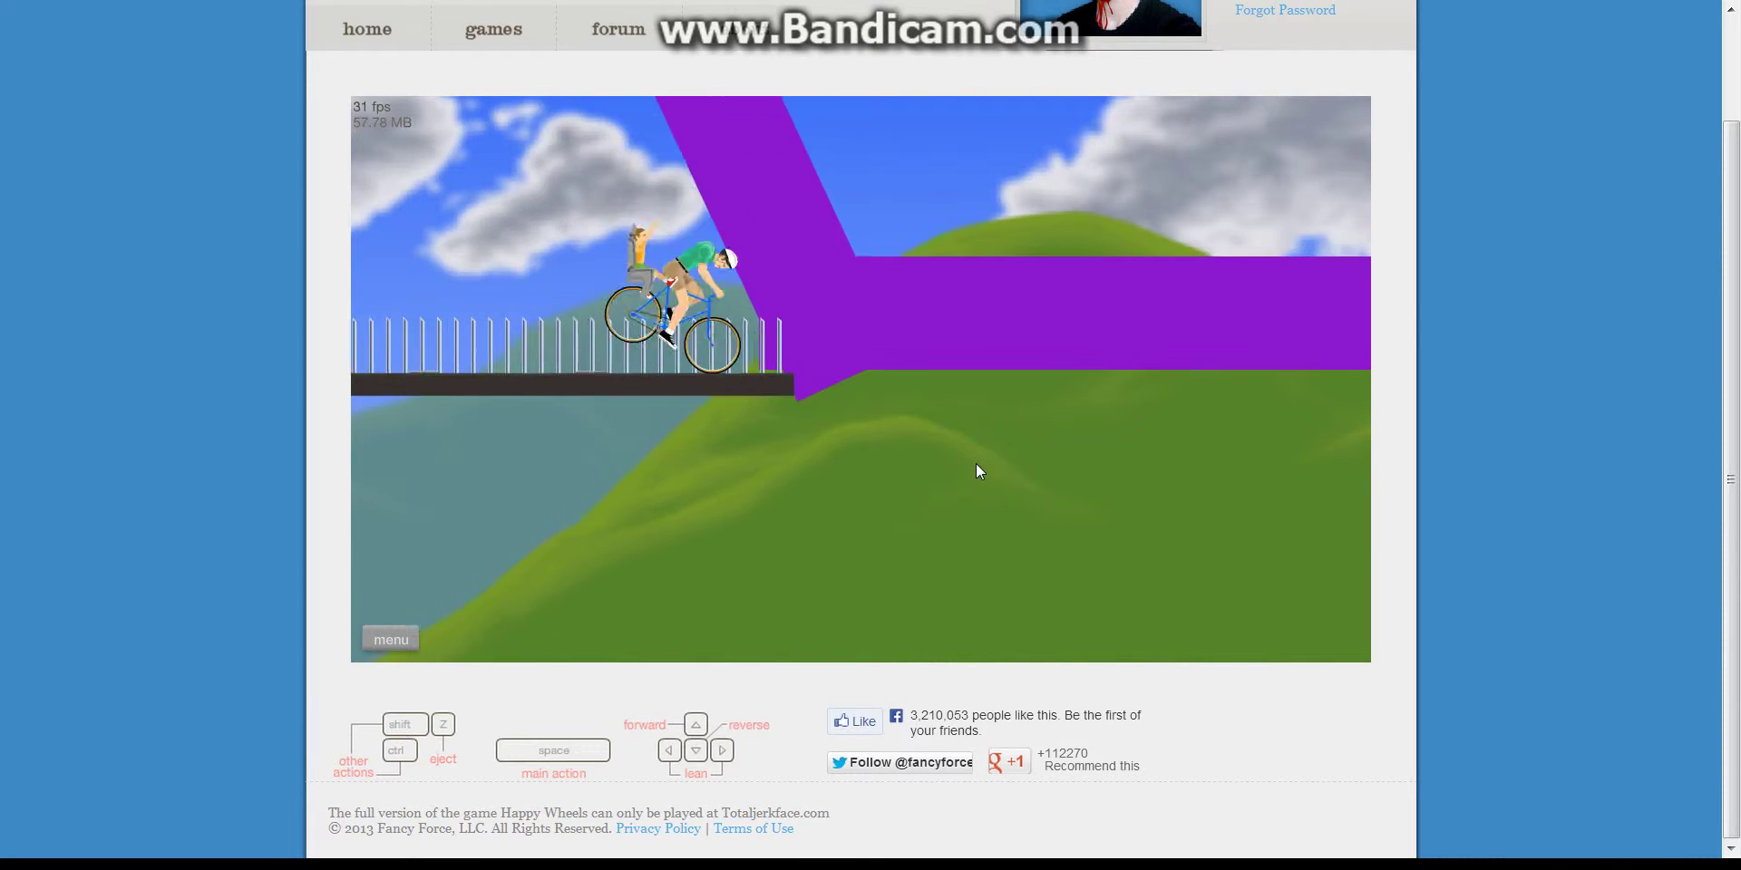
Step: Restart get bloody and ride onto the purple ramp and jump off
{"action": "key", "text": "Escape"}
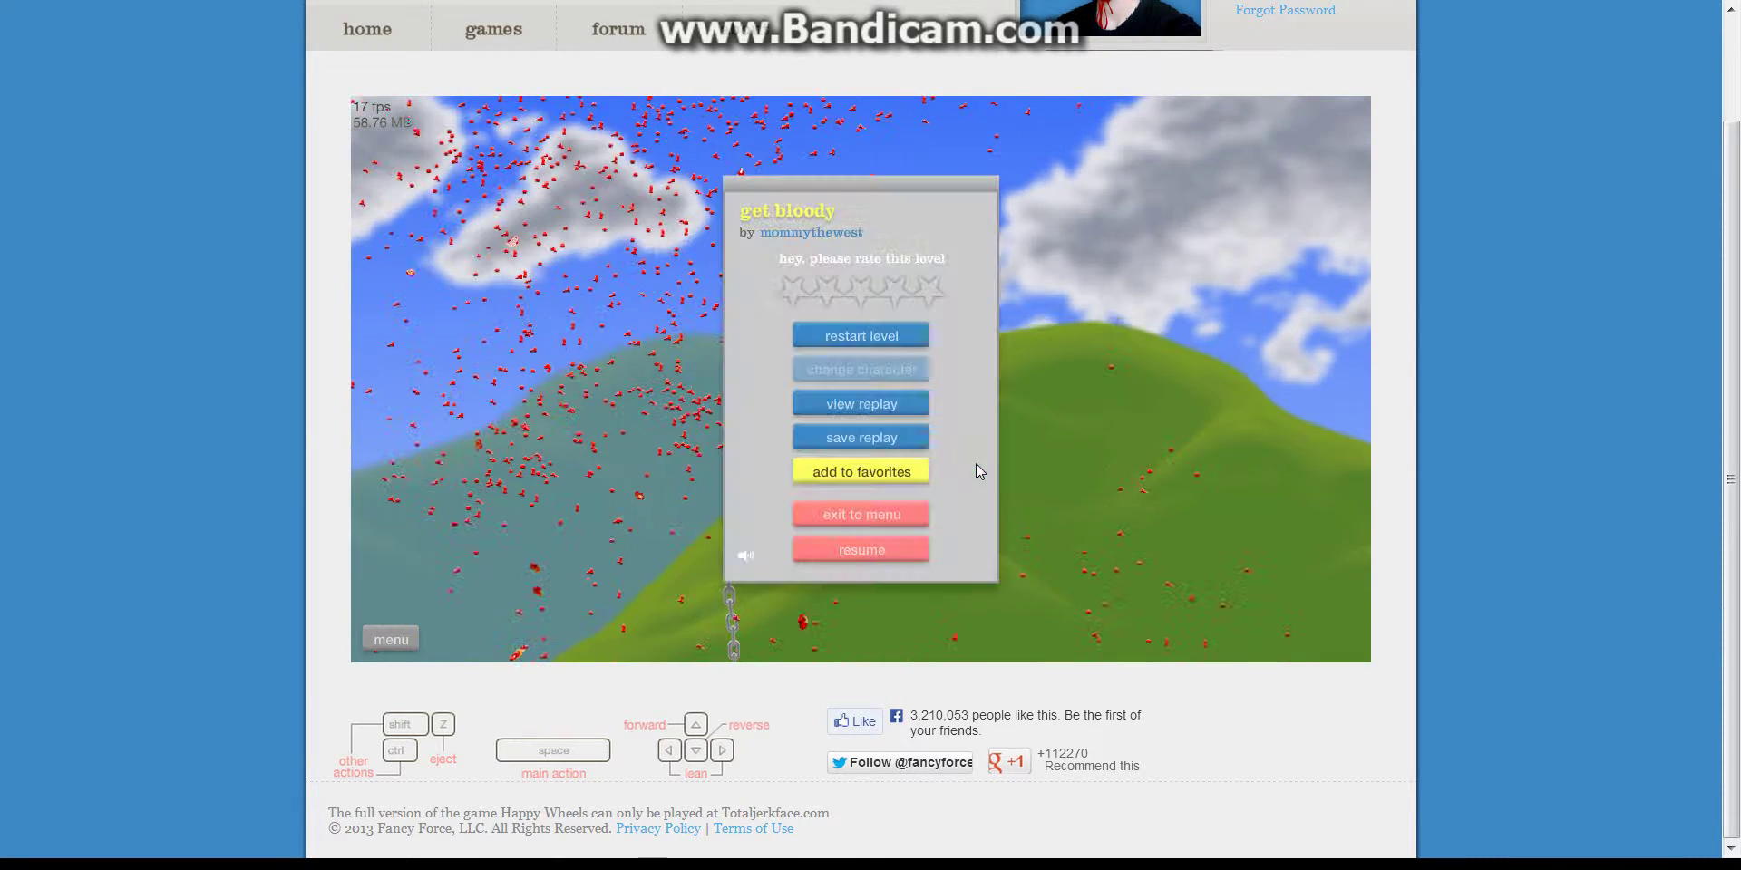
{"action": "key", "text": "Escape"}
{"action": "key", "text": "Up"}
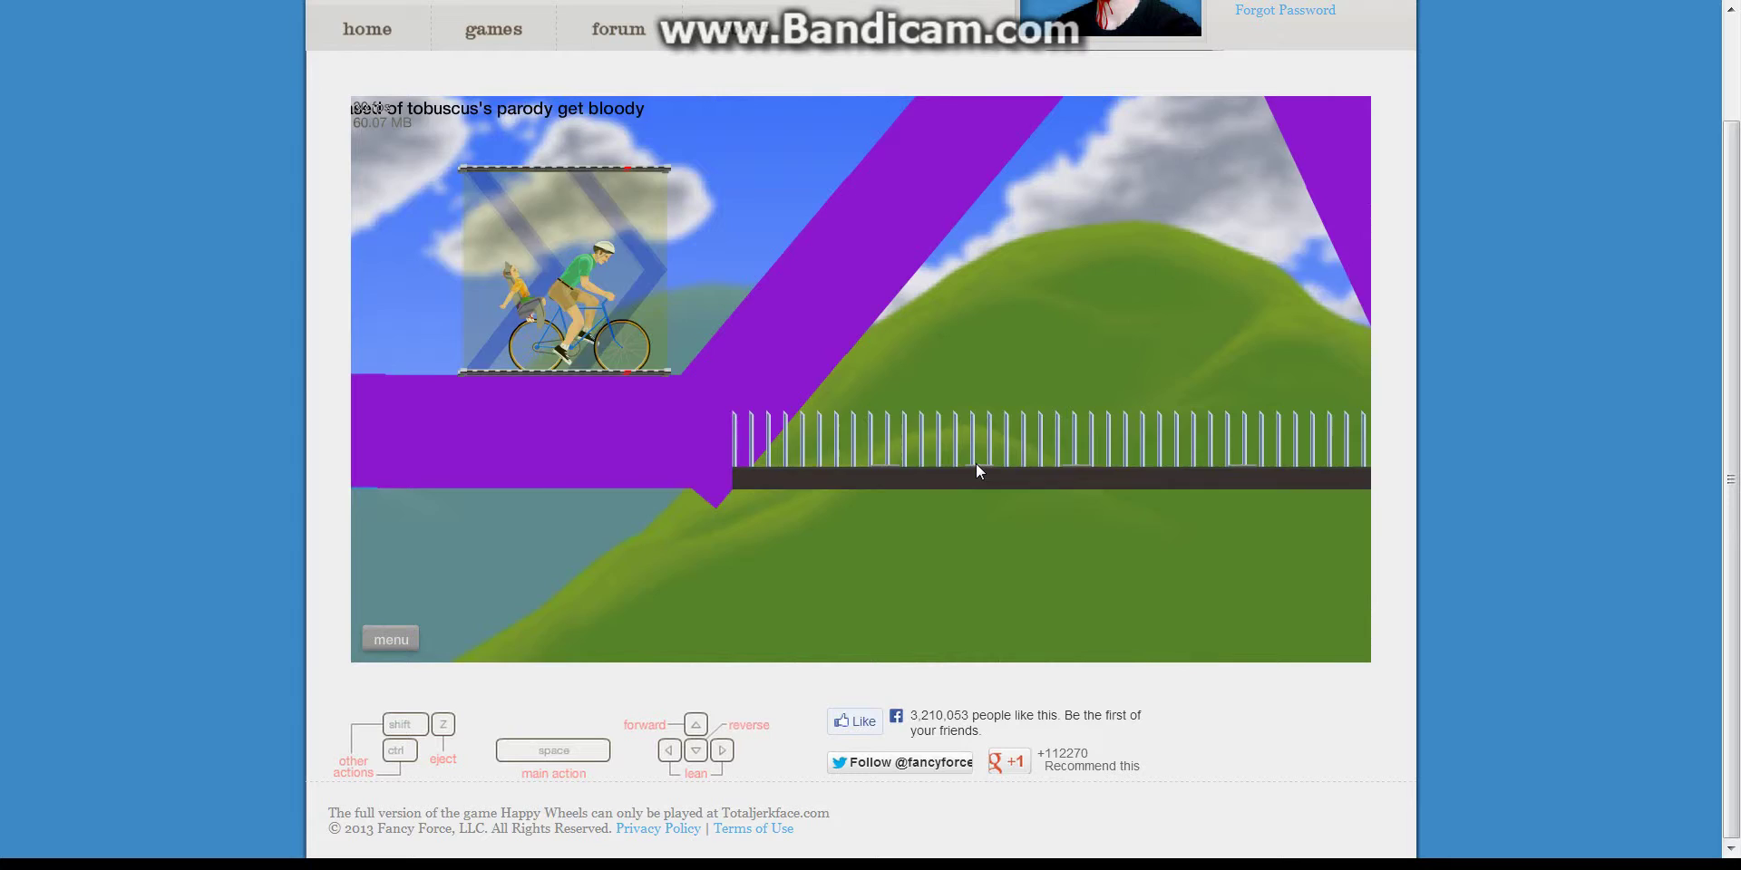
{"action": "key", "text": "Up"}
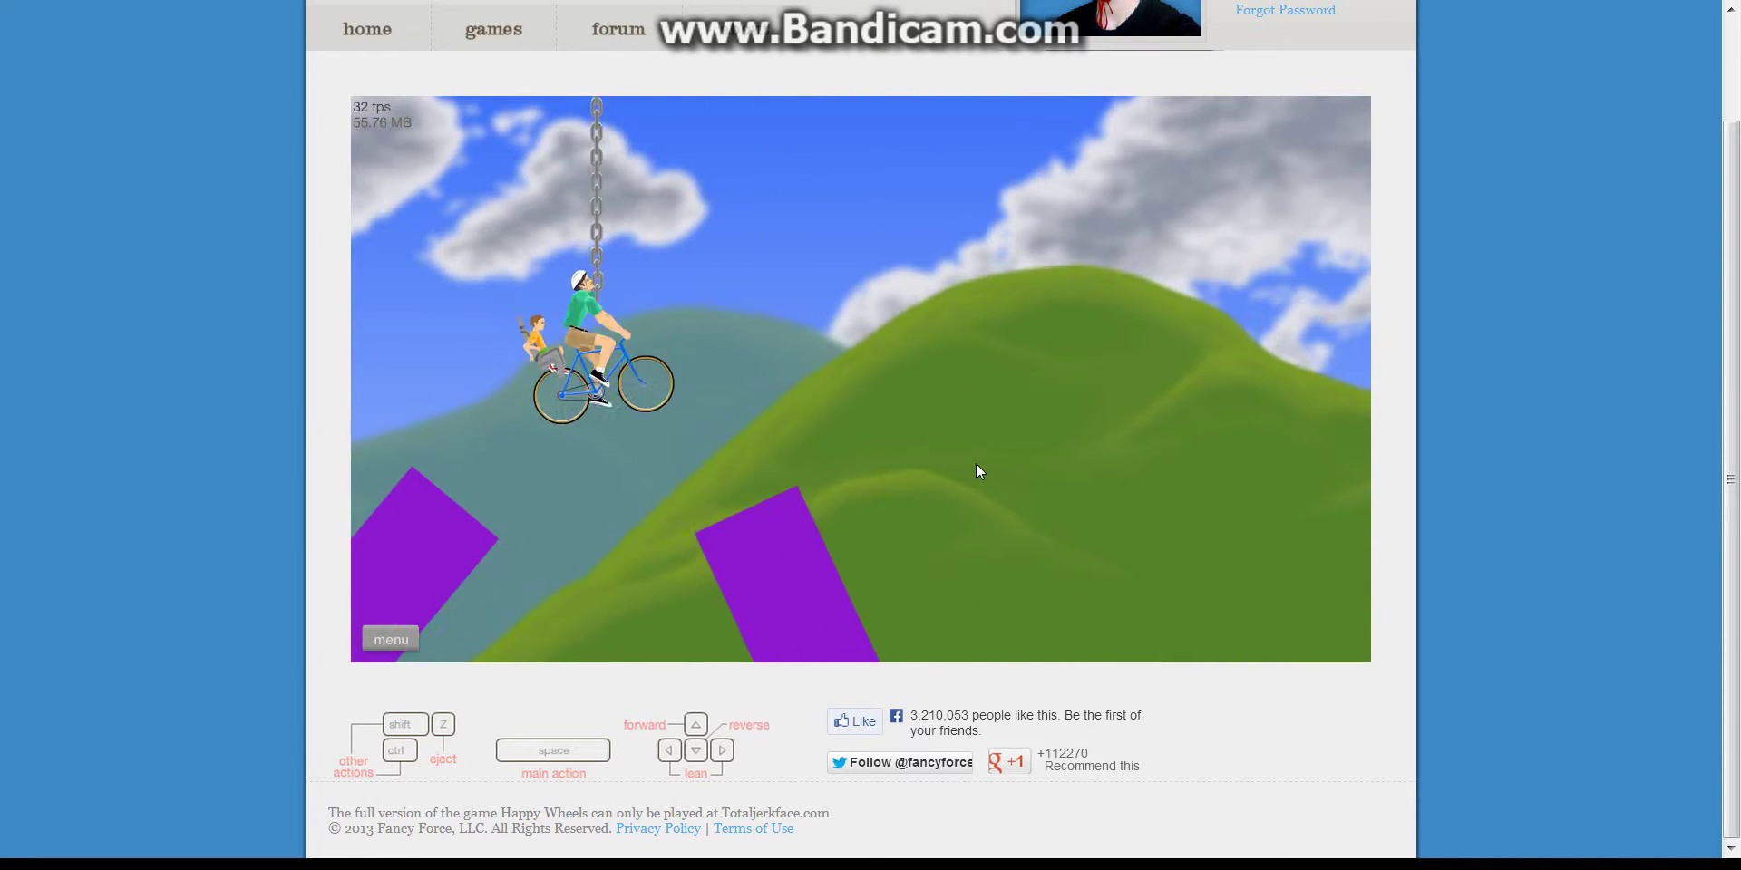
{"action": "key", "text": "Up"}
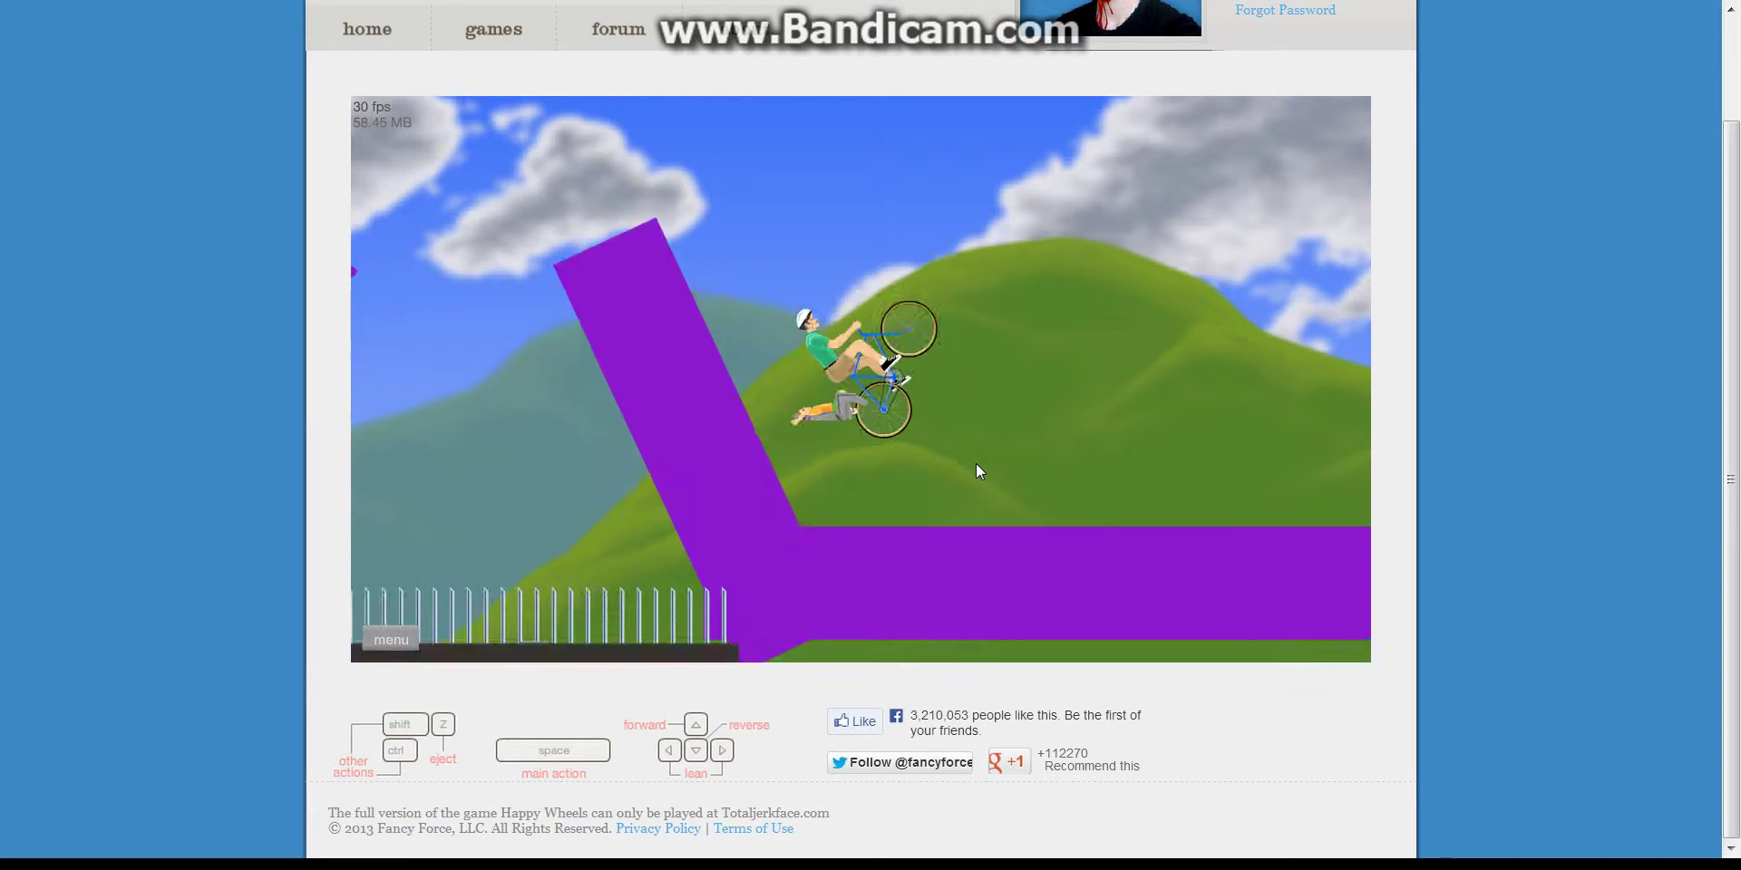
Step: Restart after crashing upside down, launch off the platform, and pause
{"action": "key", "text": "space"}
{"action": "key", "text": "Up"}
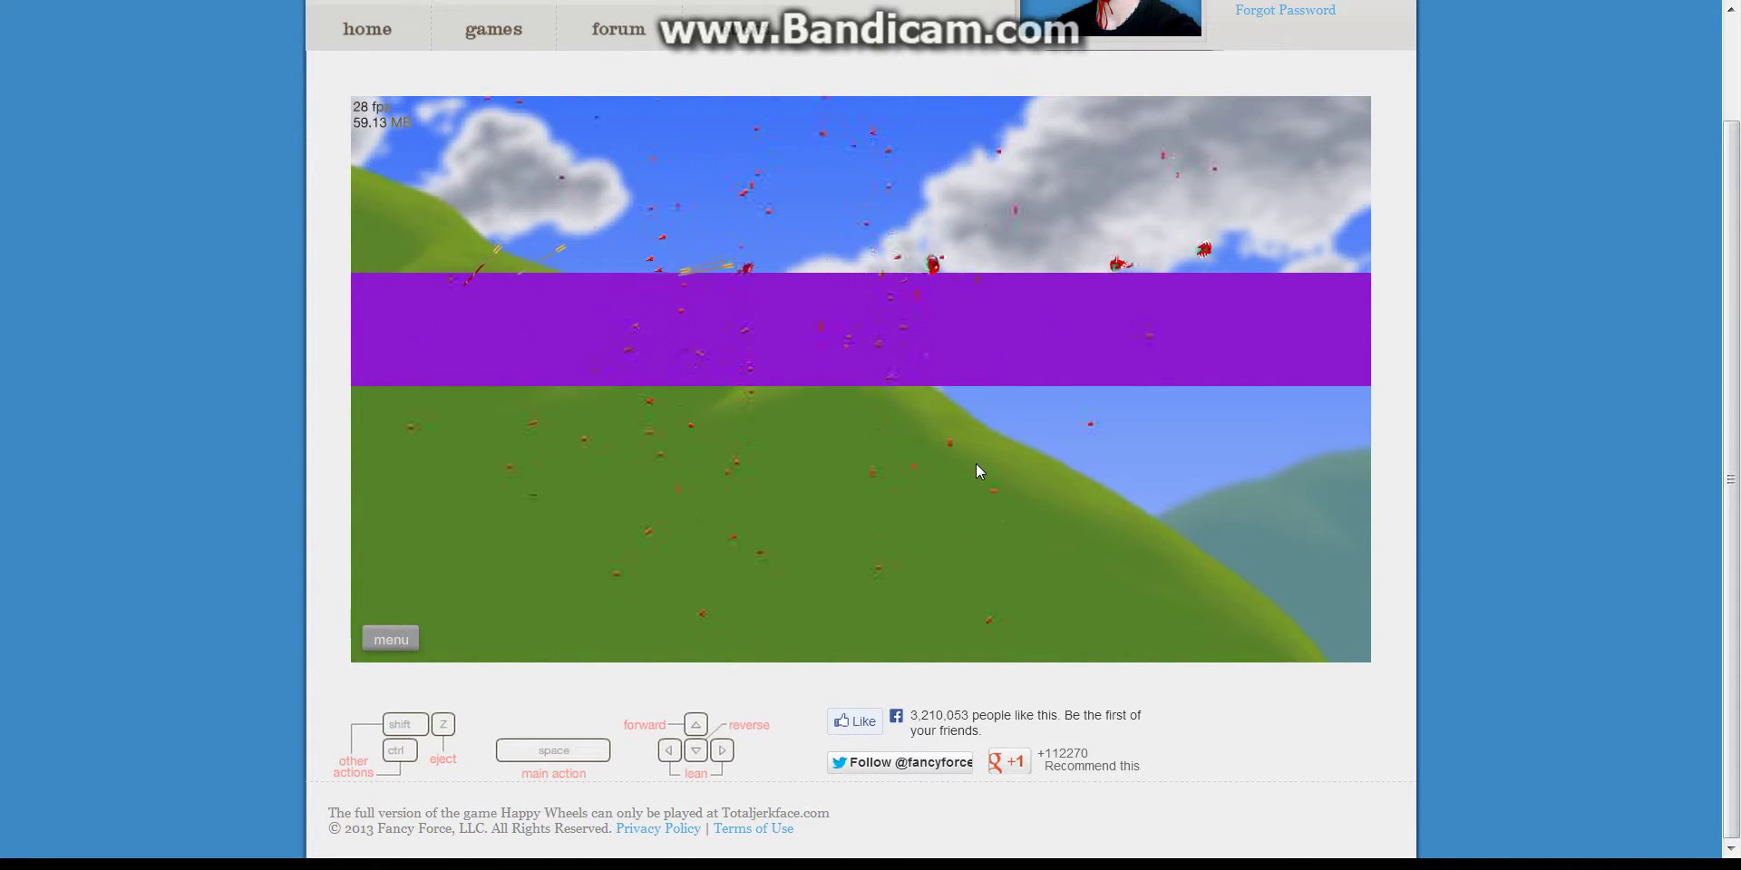
{"action": "key", "text": "Escape"}
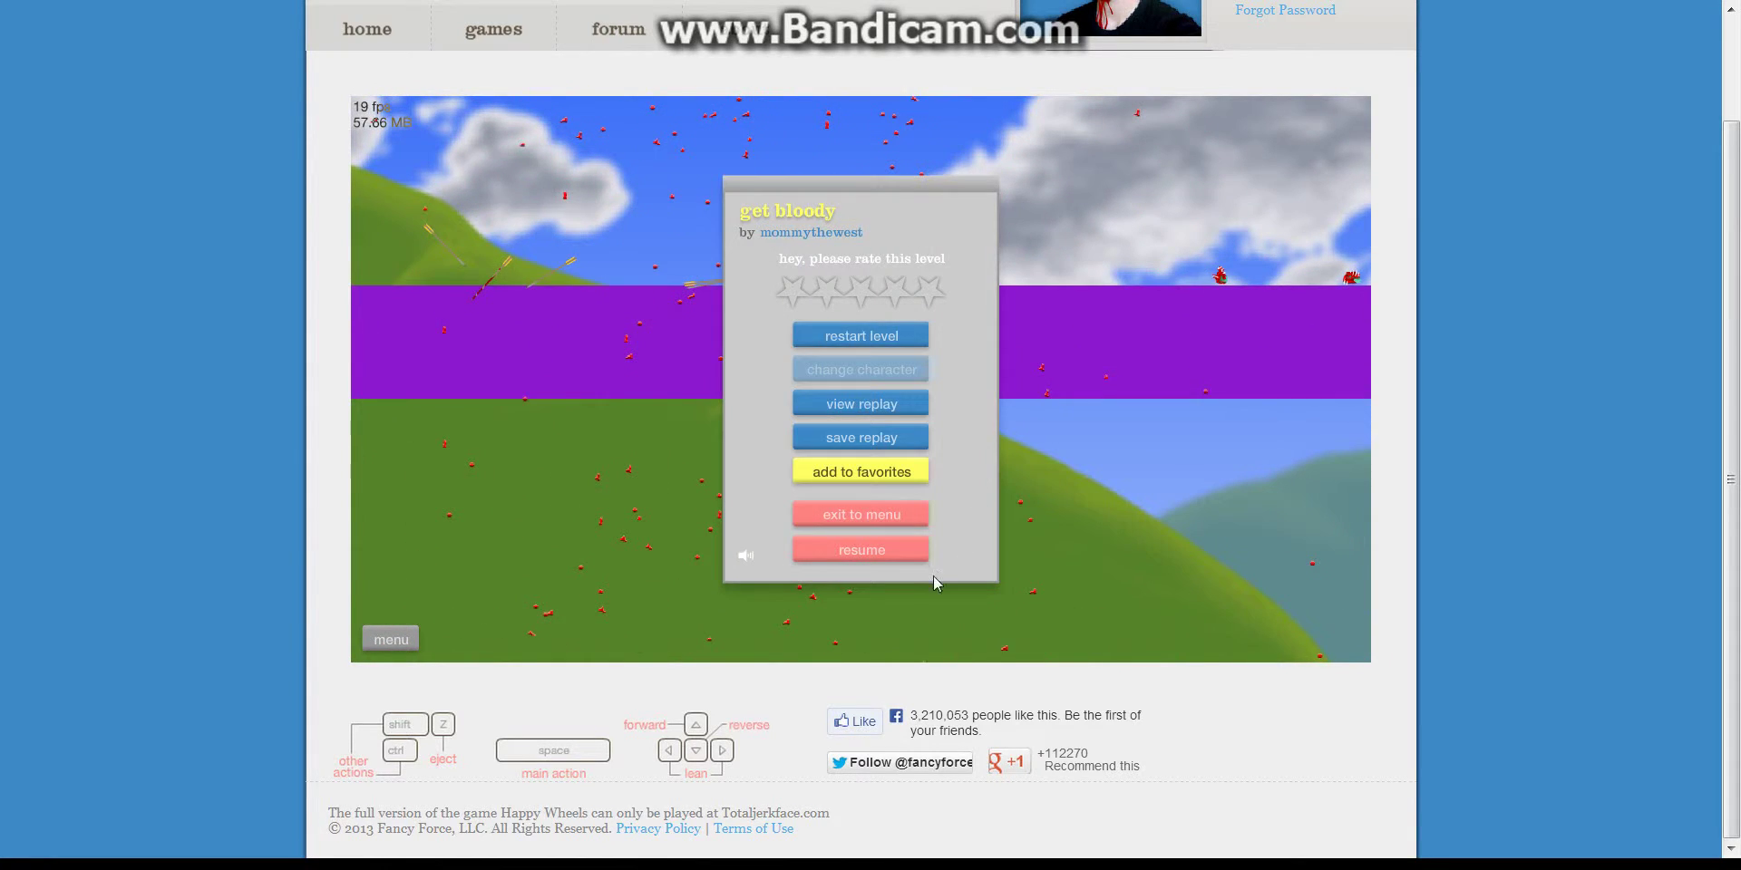
Step: Exit to the level list, play Difficult as the Irresponsible Dad cyclist
{"action": "left_click", "coordinate": [862, 515]}
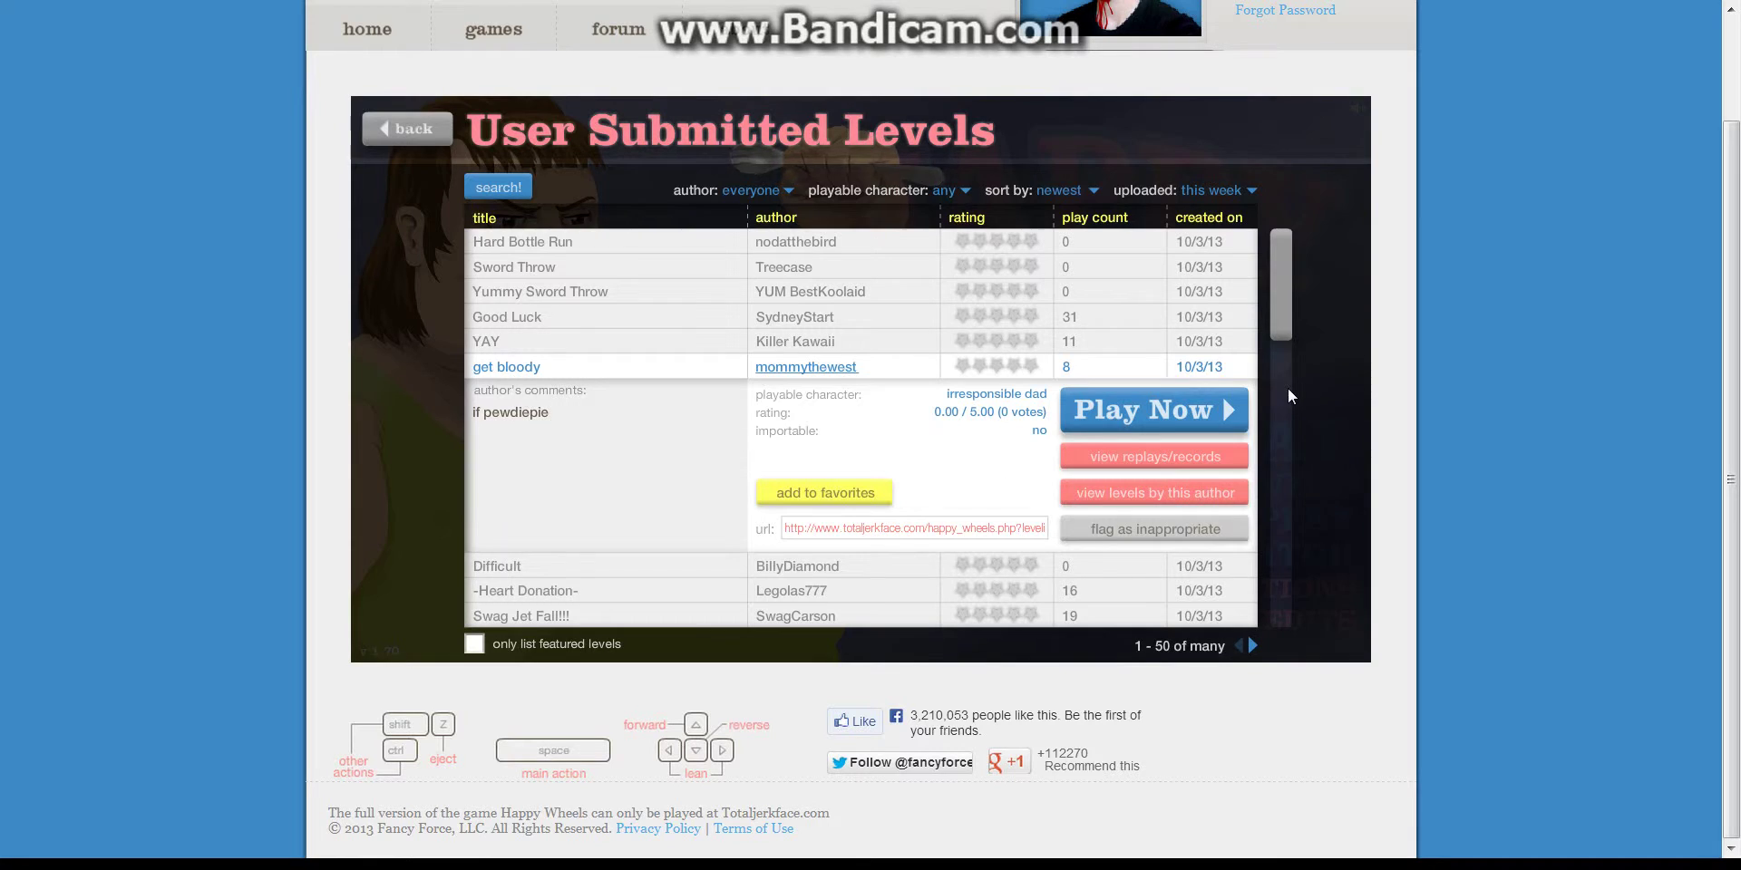
{"action": "scroll", "coordinate": [1288, 409], "scroll_direction": "down", "scroll_amount": 3}
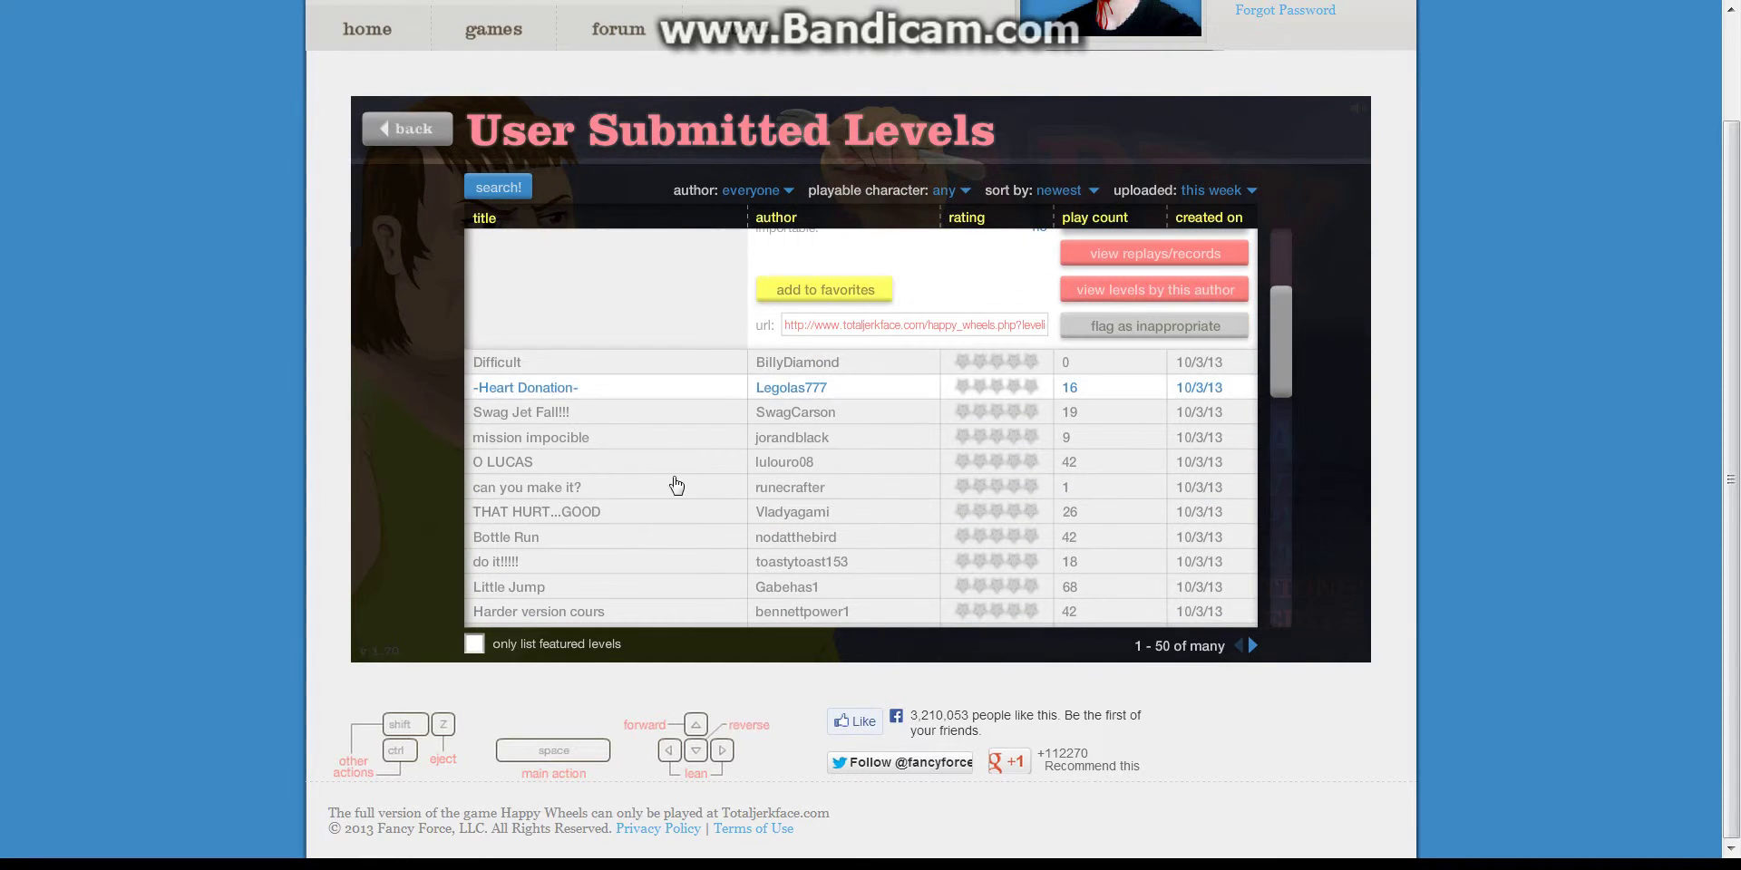
{"action": "left_click", "coordinate": [627, 363]}
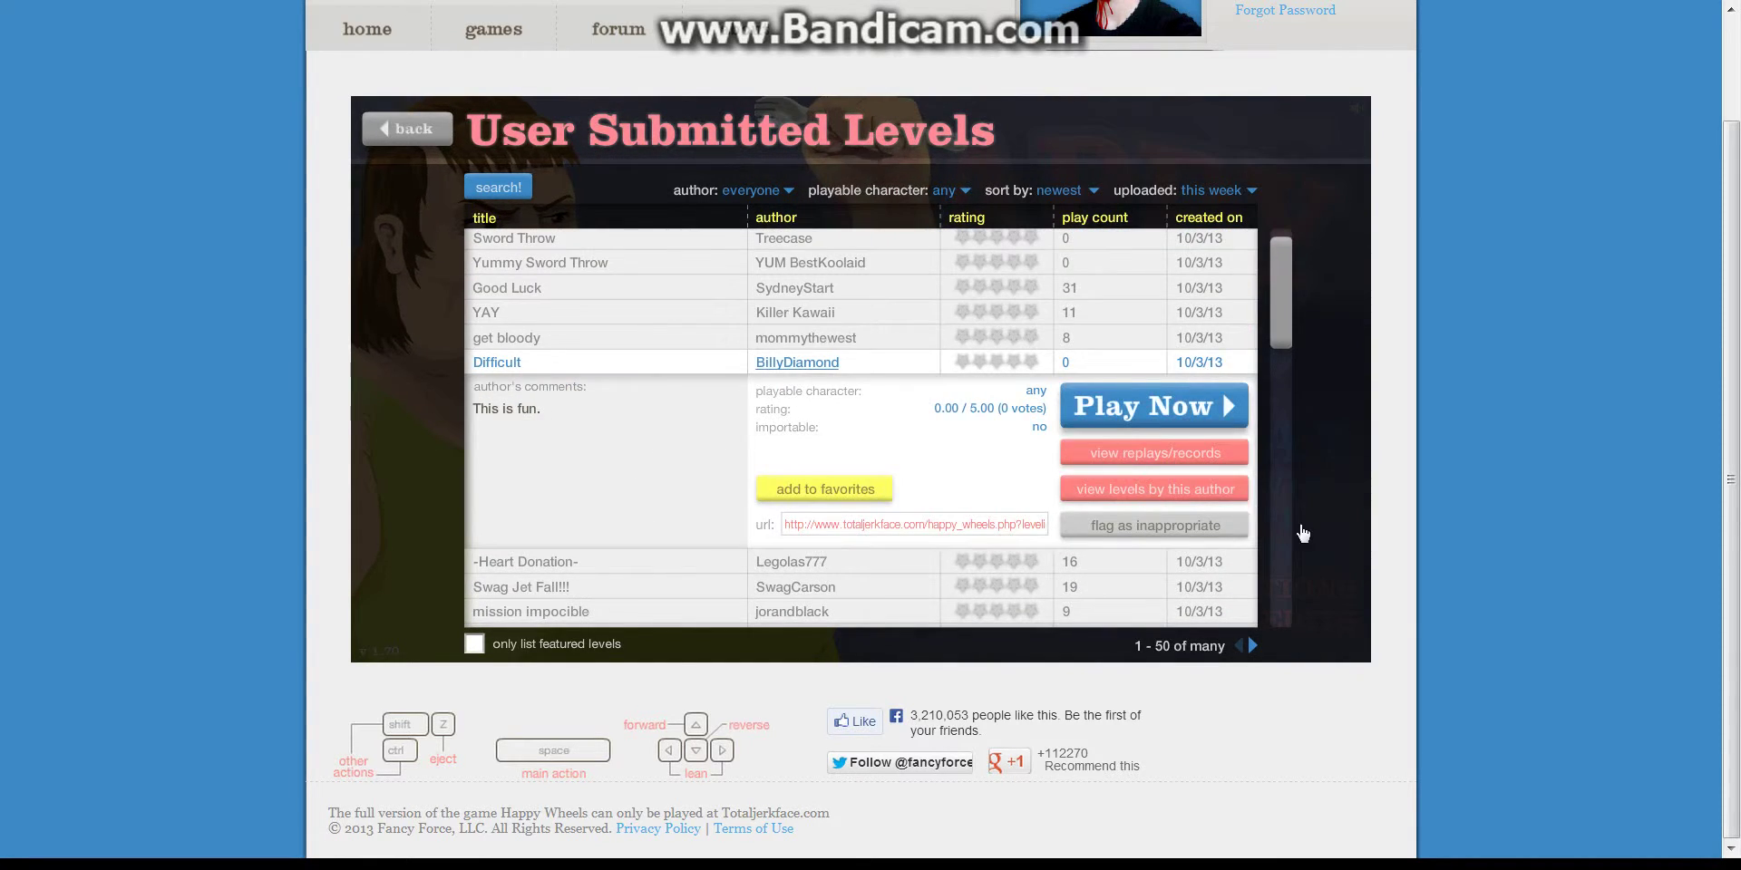
{"action": "left_click", "coordinate": [1154, 405]}
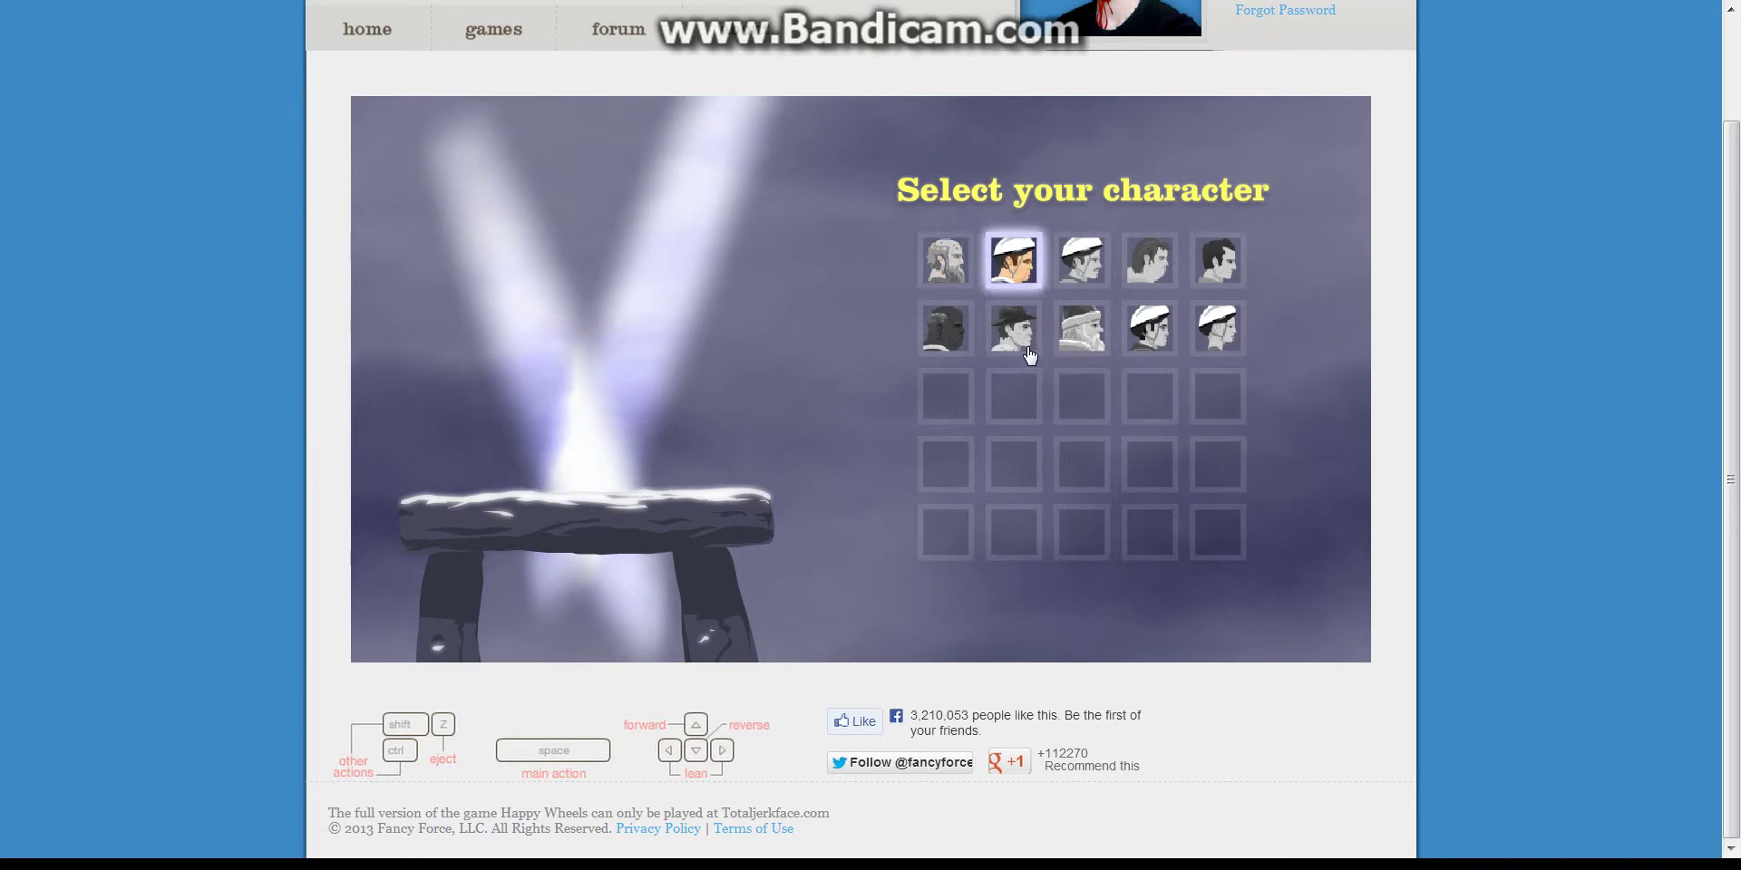
{"action": "left_click", "coordinate": [1094, 340]}
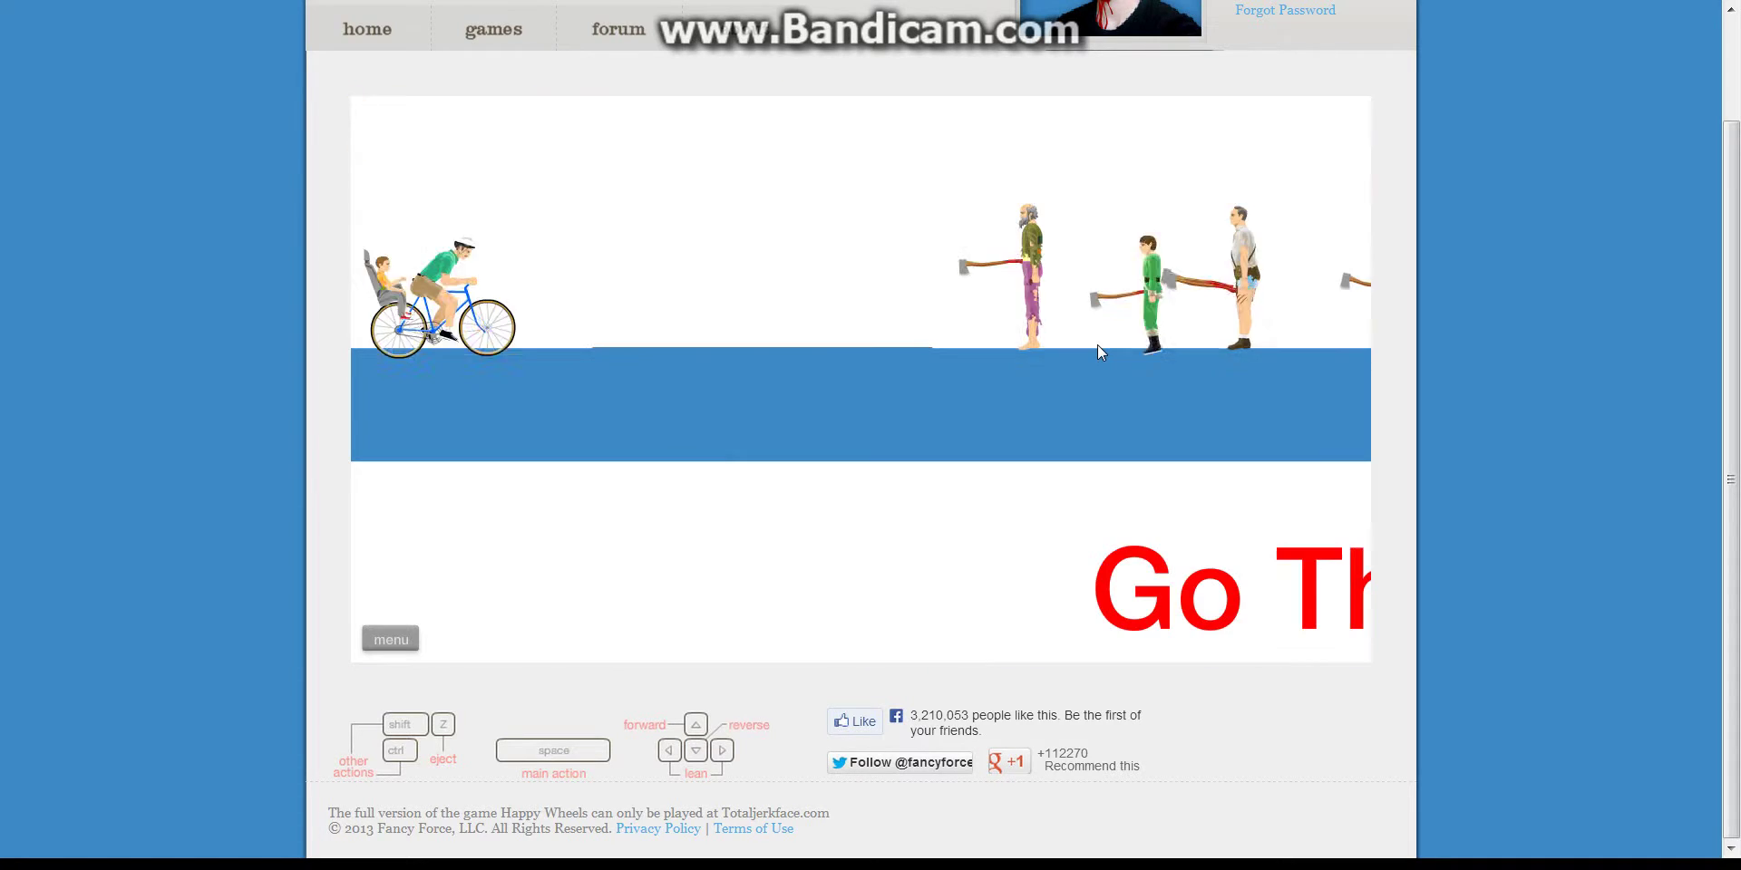
Step: Pedal the cyclist through the first lines of ragdolls in Difficult
{"action": "key", "text": "Up"}
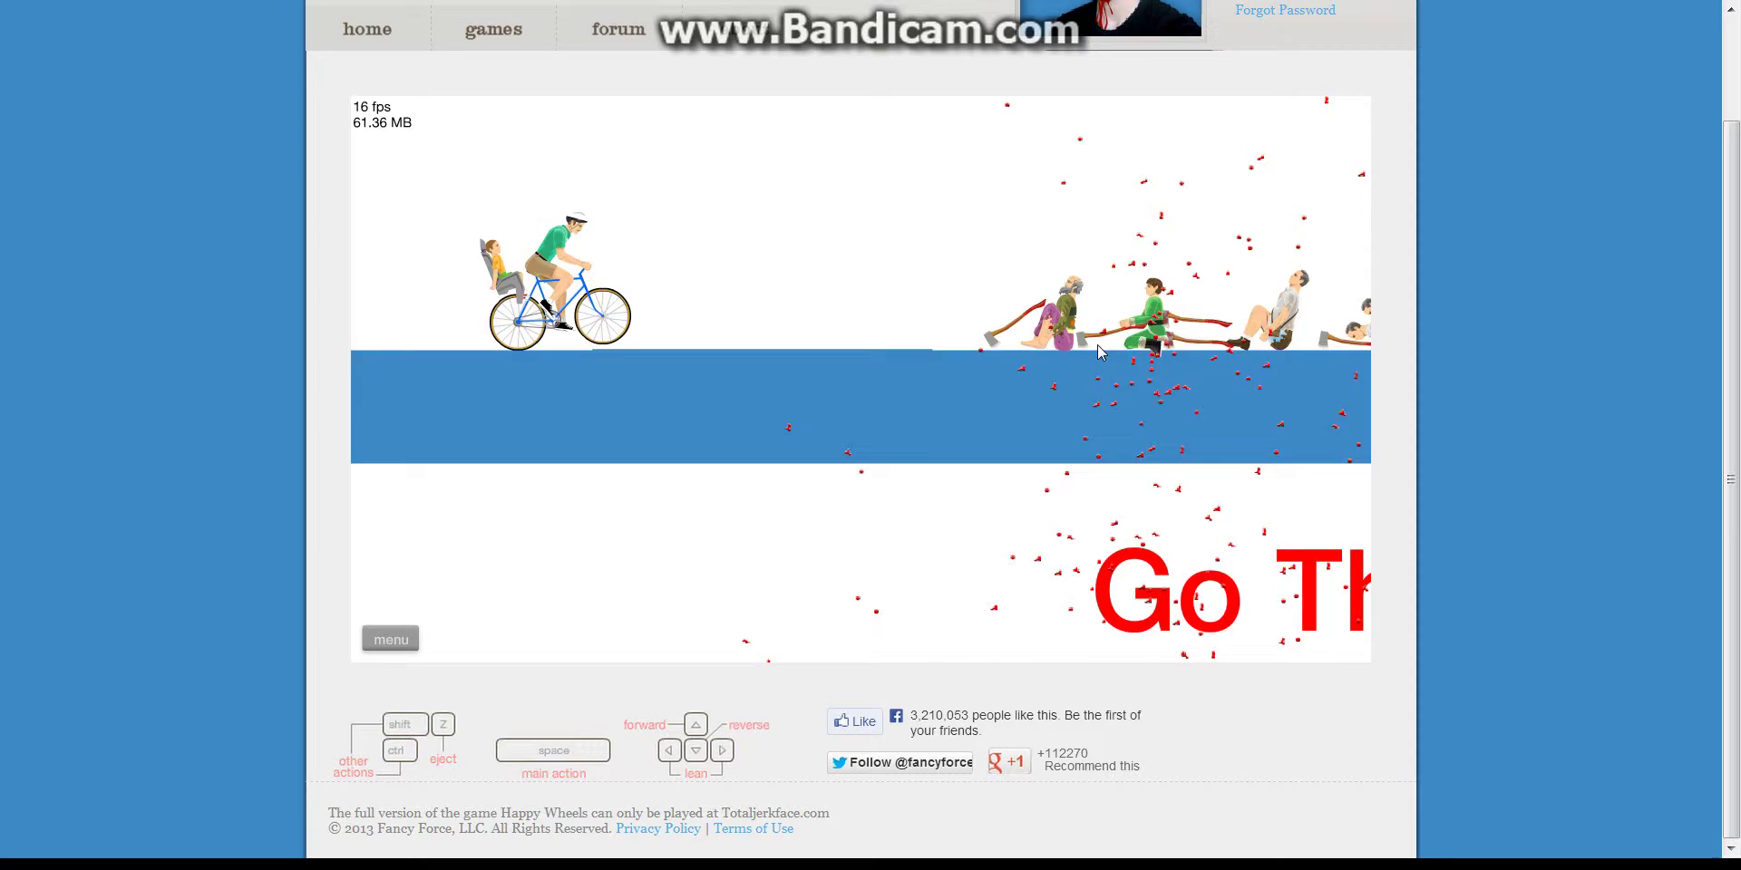
{"action": "key", "text": "Up"}
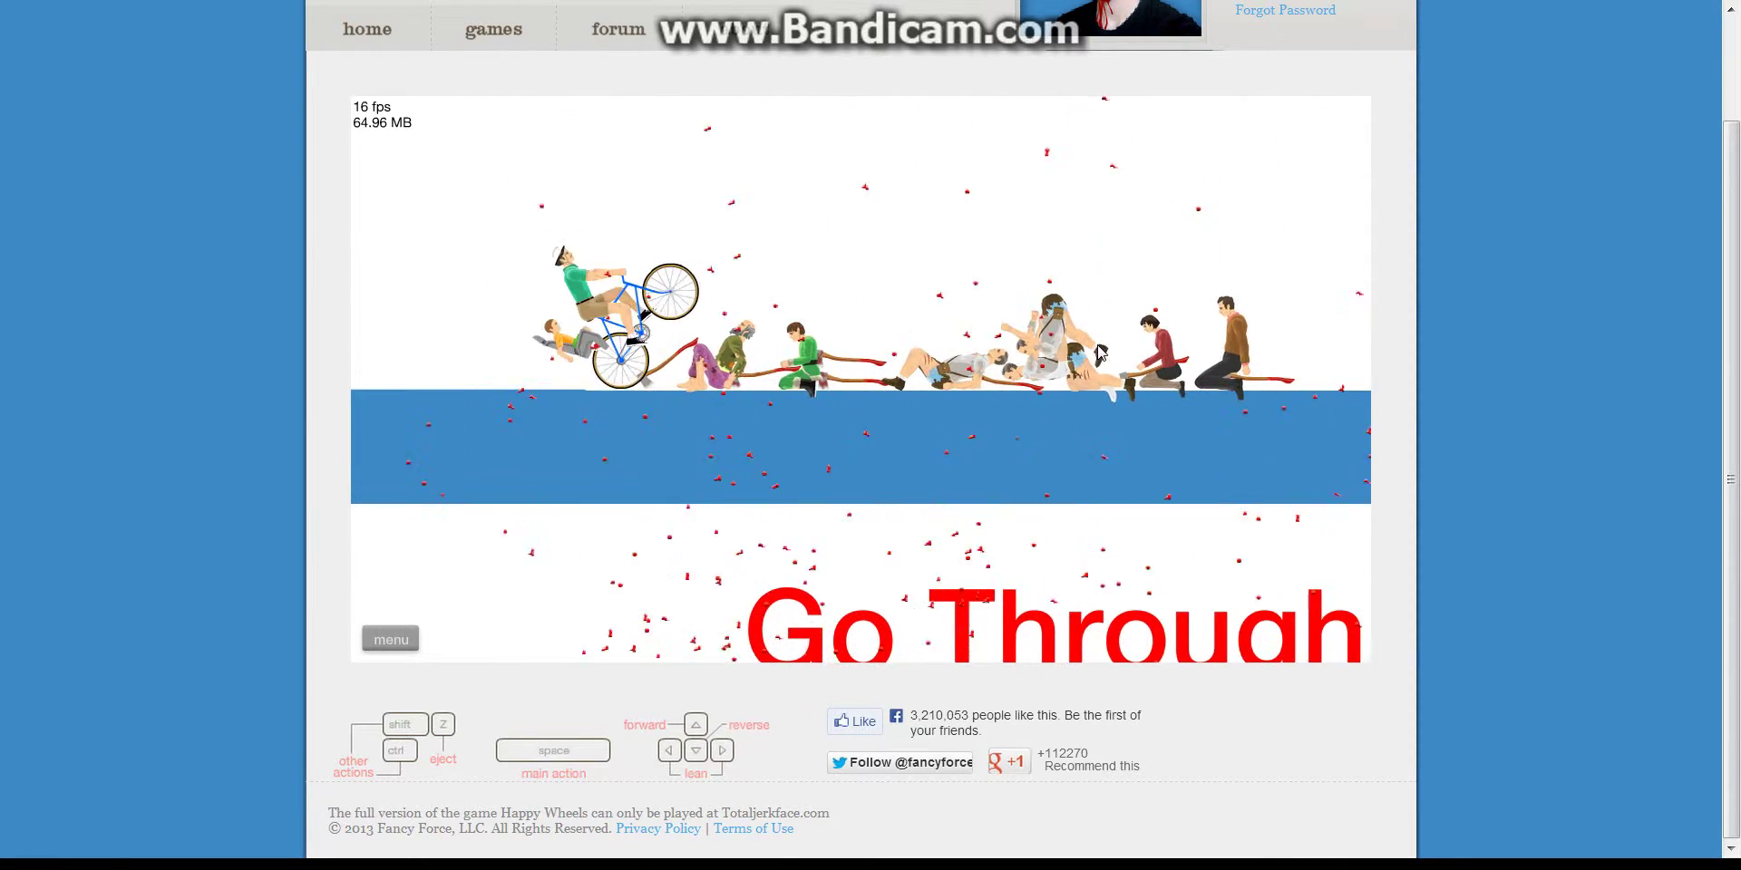
{"action": "key", "text": "Up"}
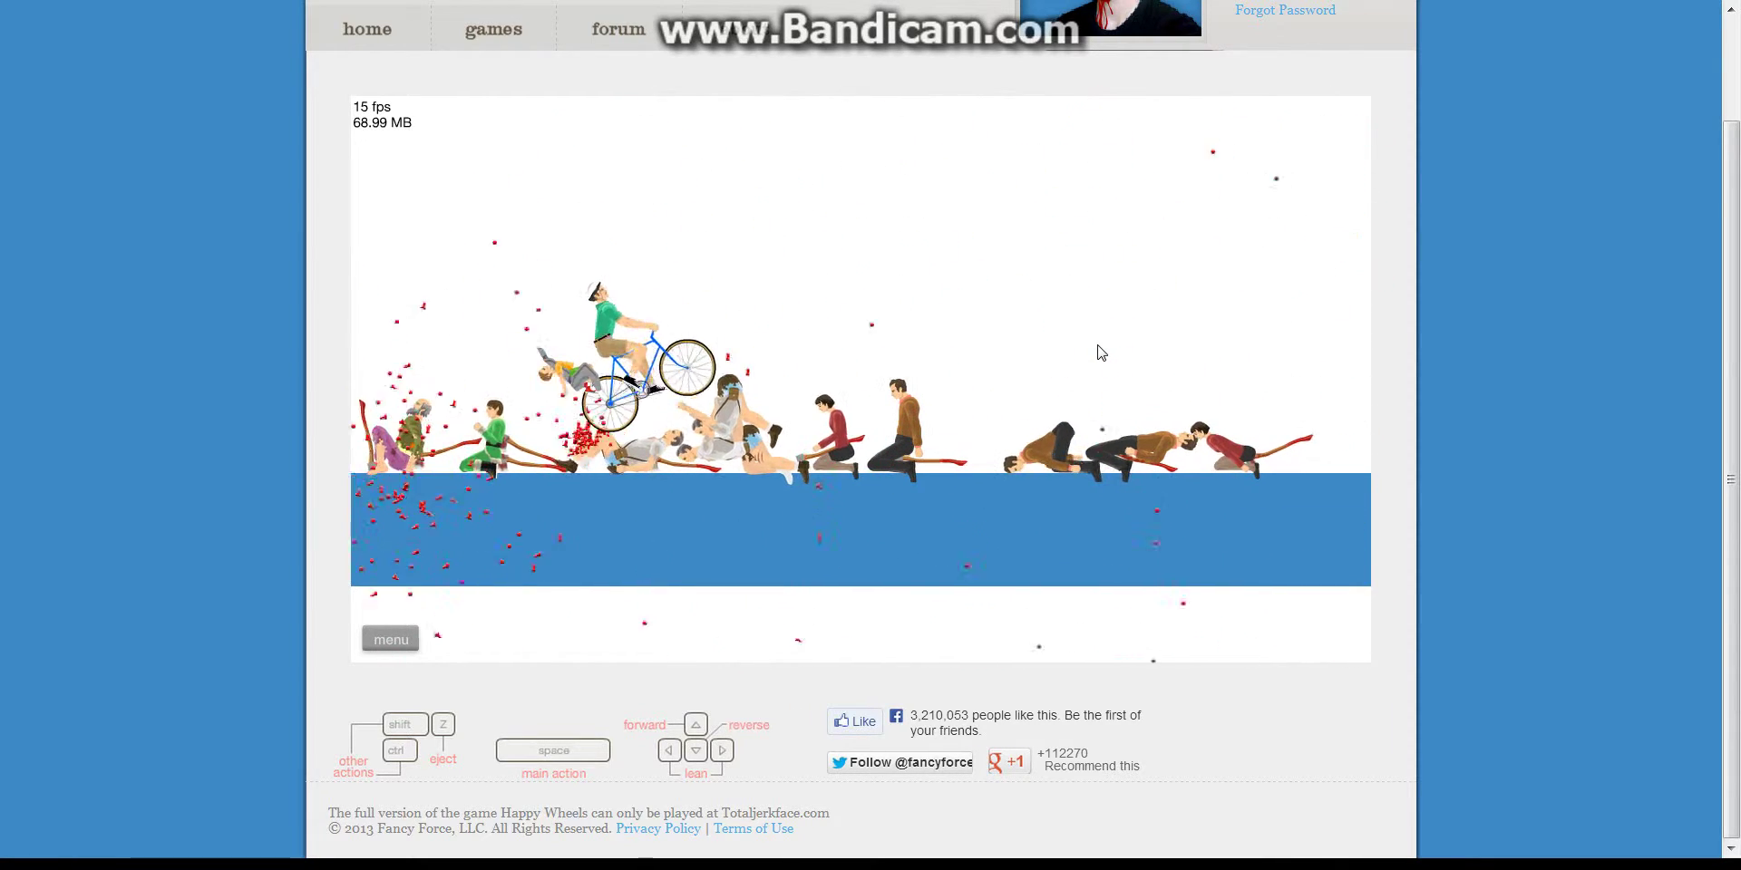
{"action": "key", "text": "Up"}
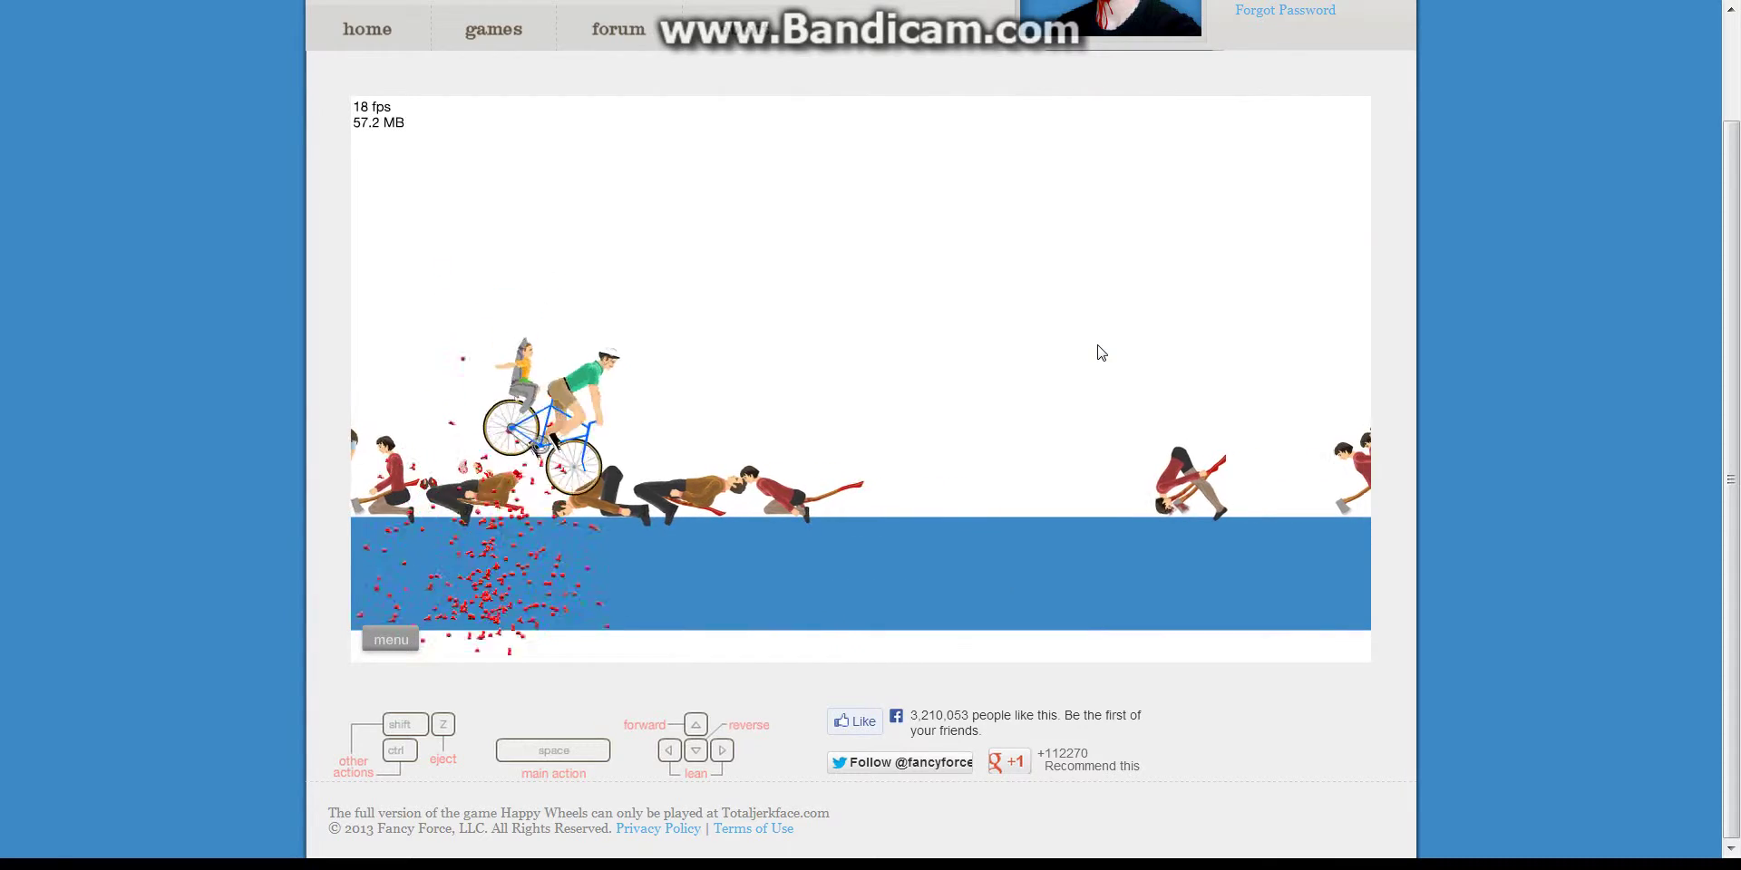
{"action": "key", "text": "Up"}
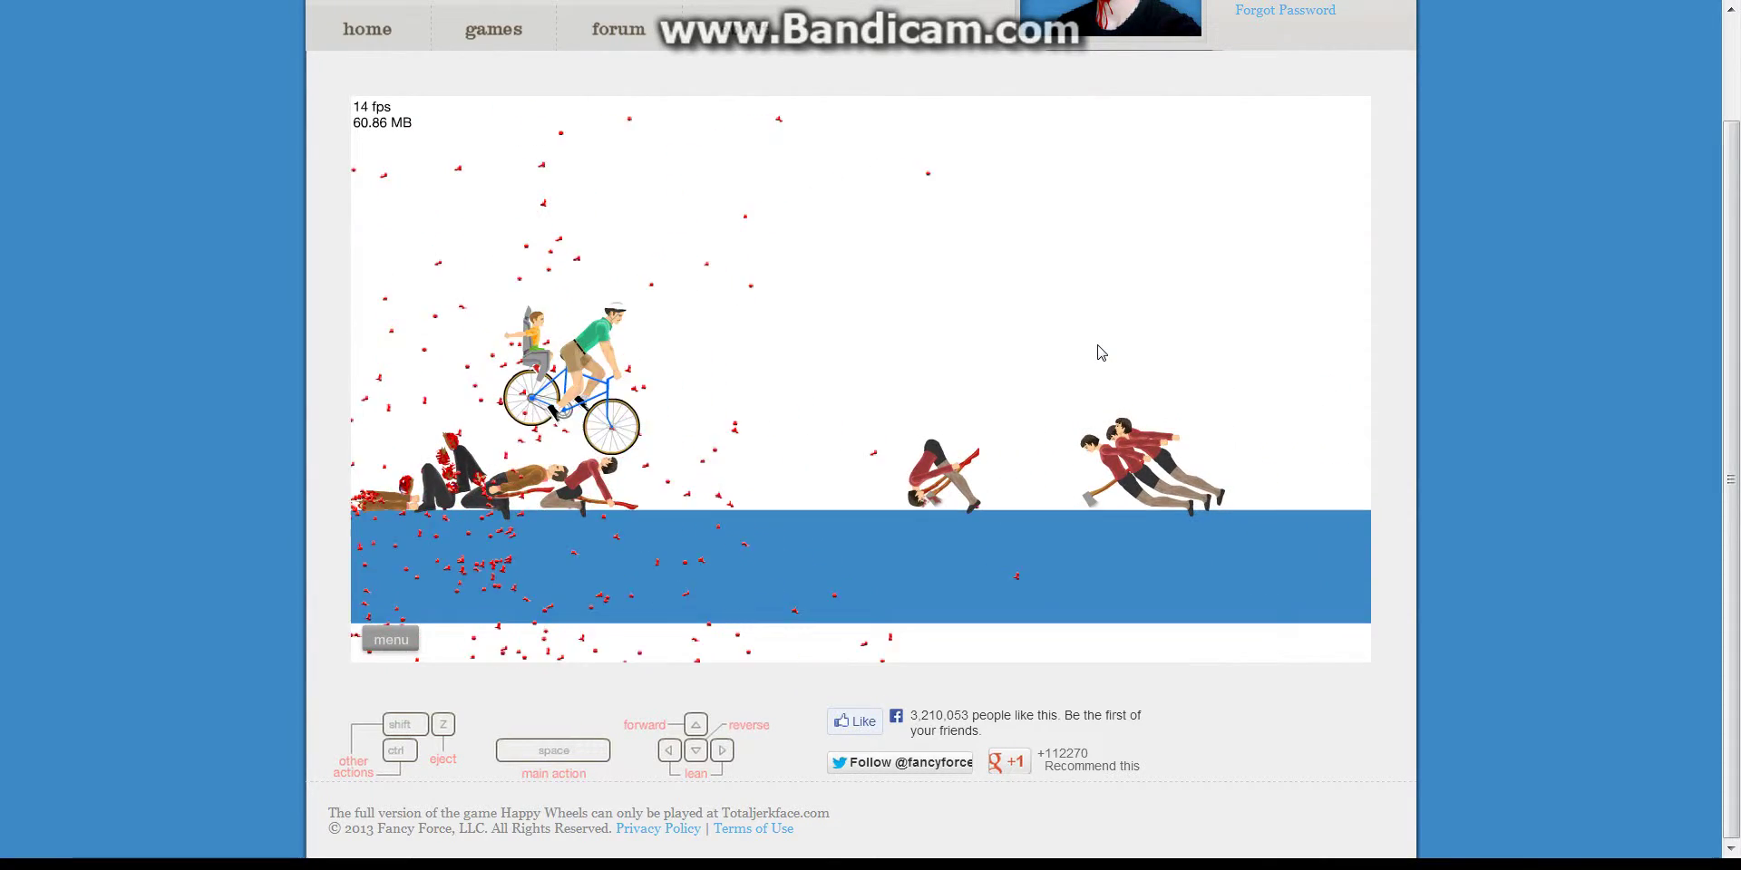
{"action": "key", "text": "Up"}
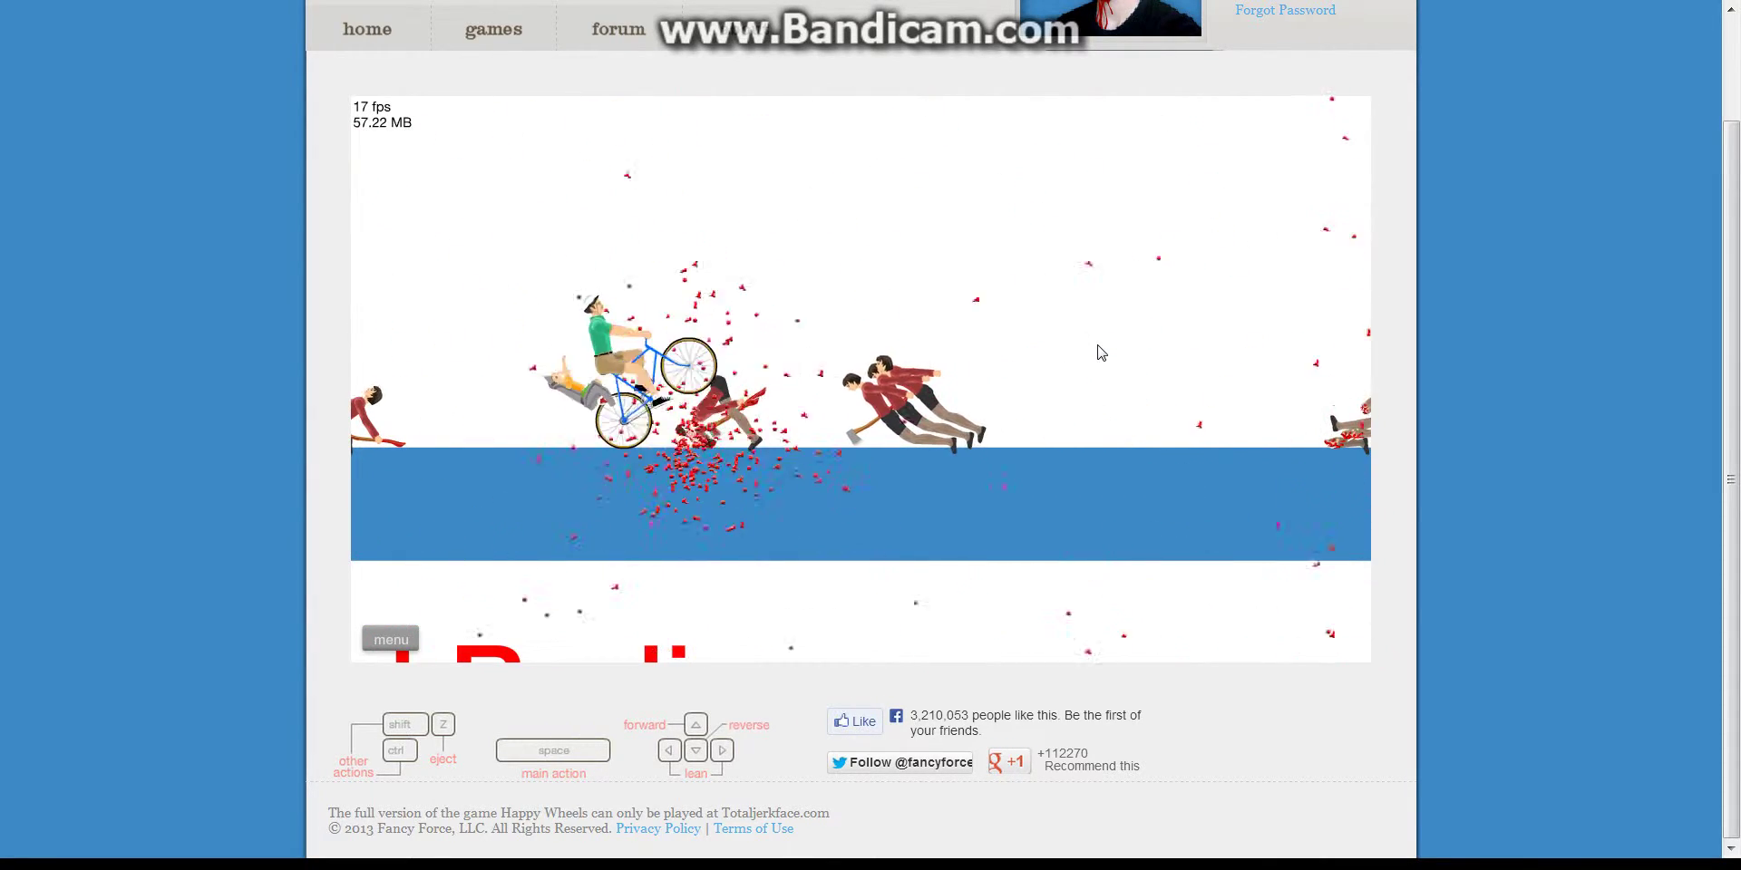
{"action": "key", "text": "Up"}
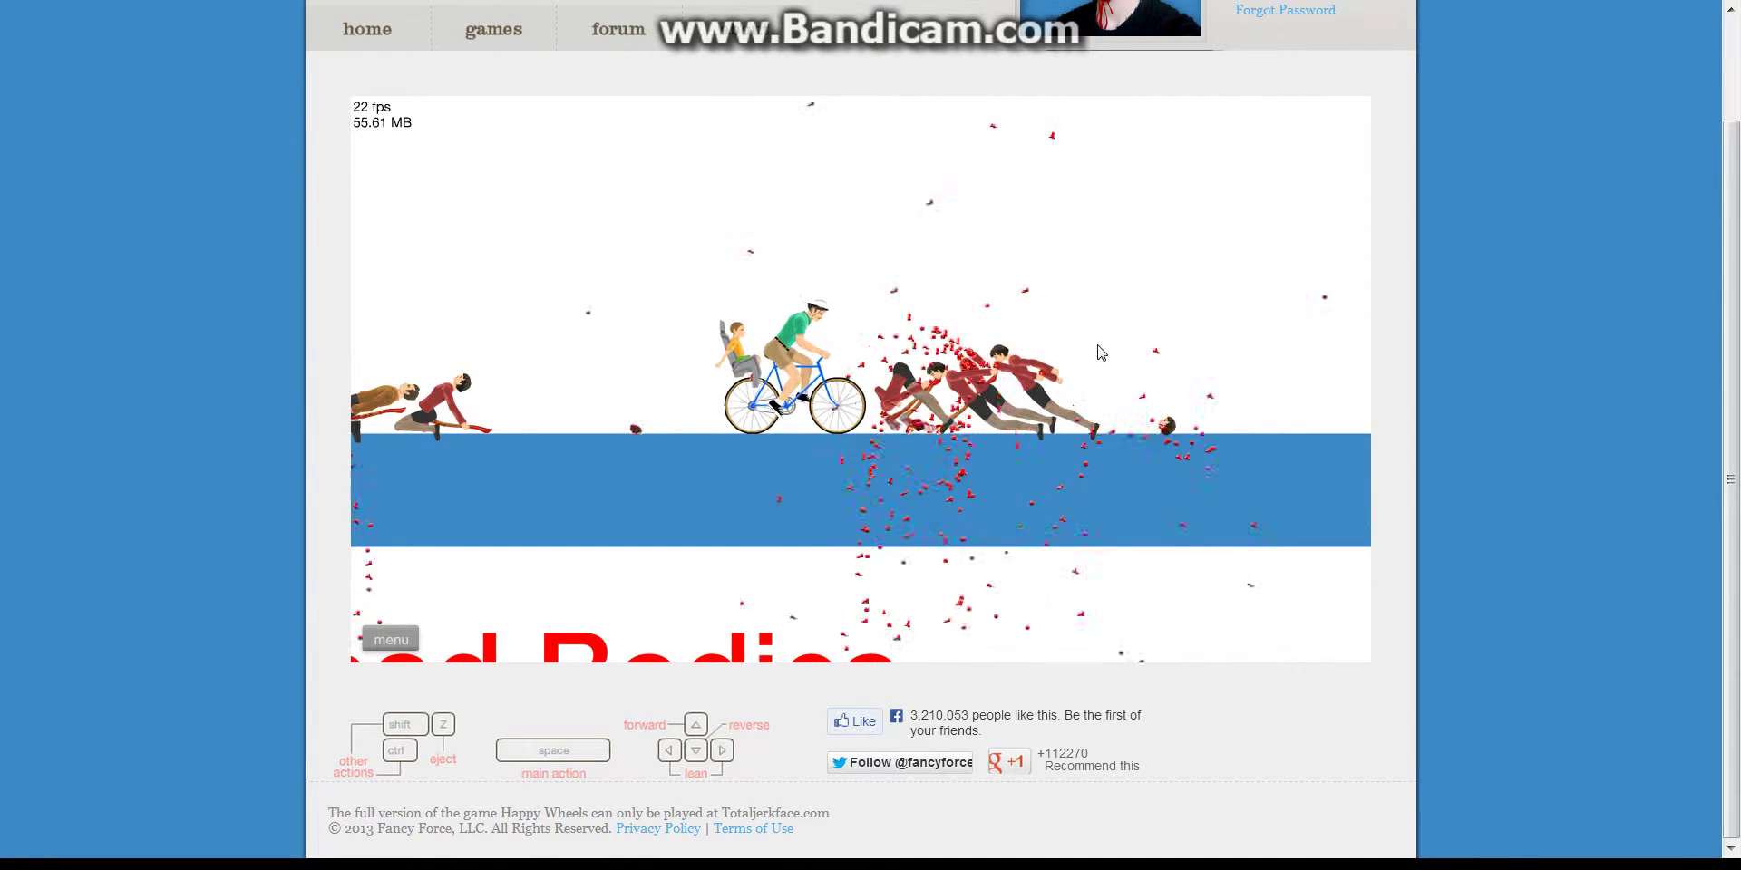
{"action": "key", "text": "Up"}
Step: Ride on through the remaining ragdoll groups, then pause the game
{"action": "key", "text": "Up"}
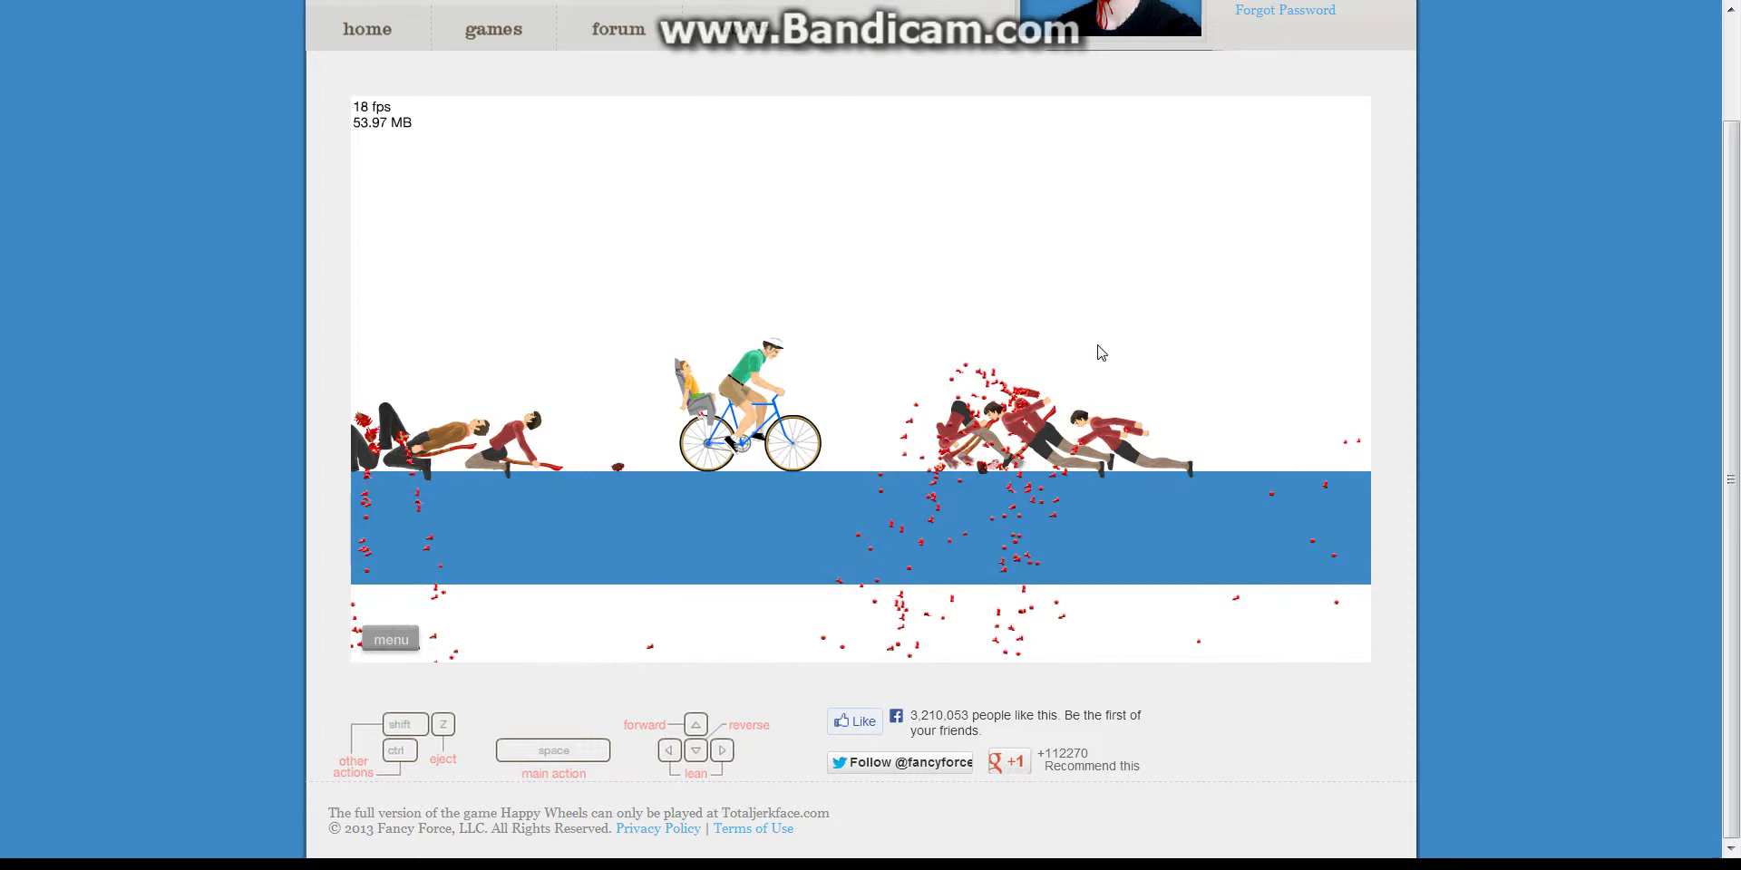
{"action": "key", "text": "Up"}
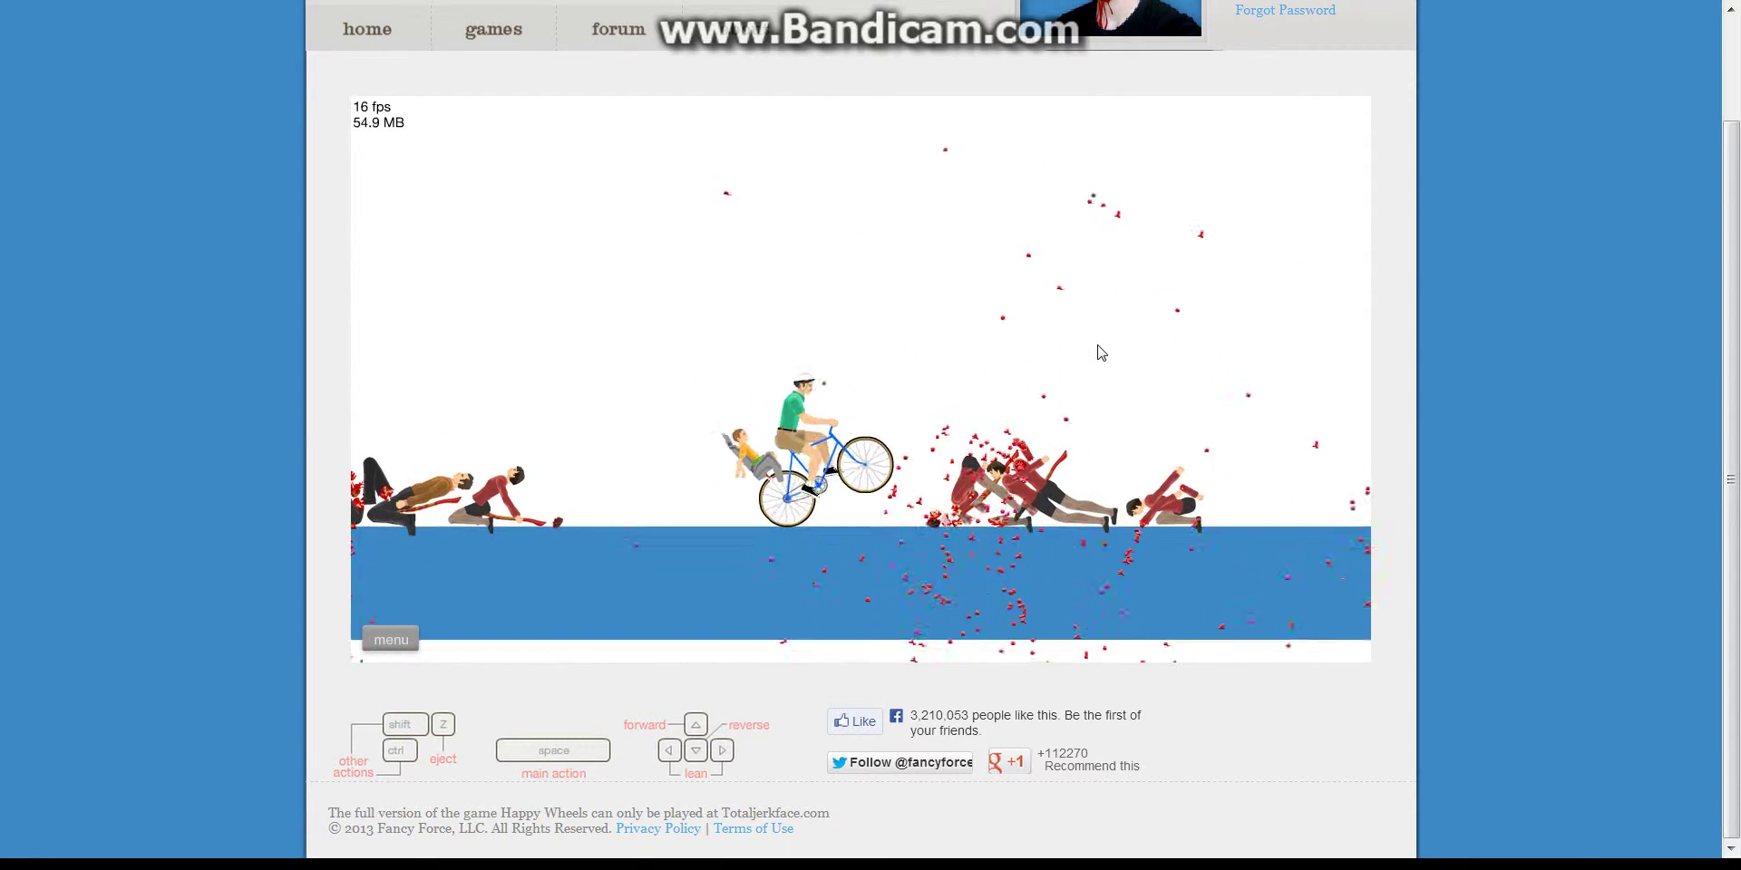
{"action": "key", "text": "Up"}
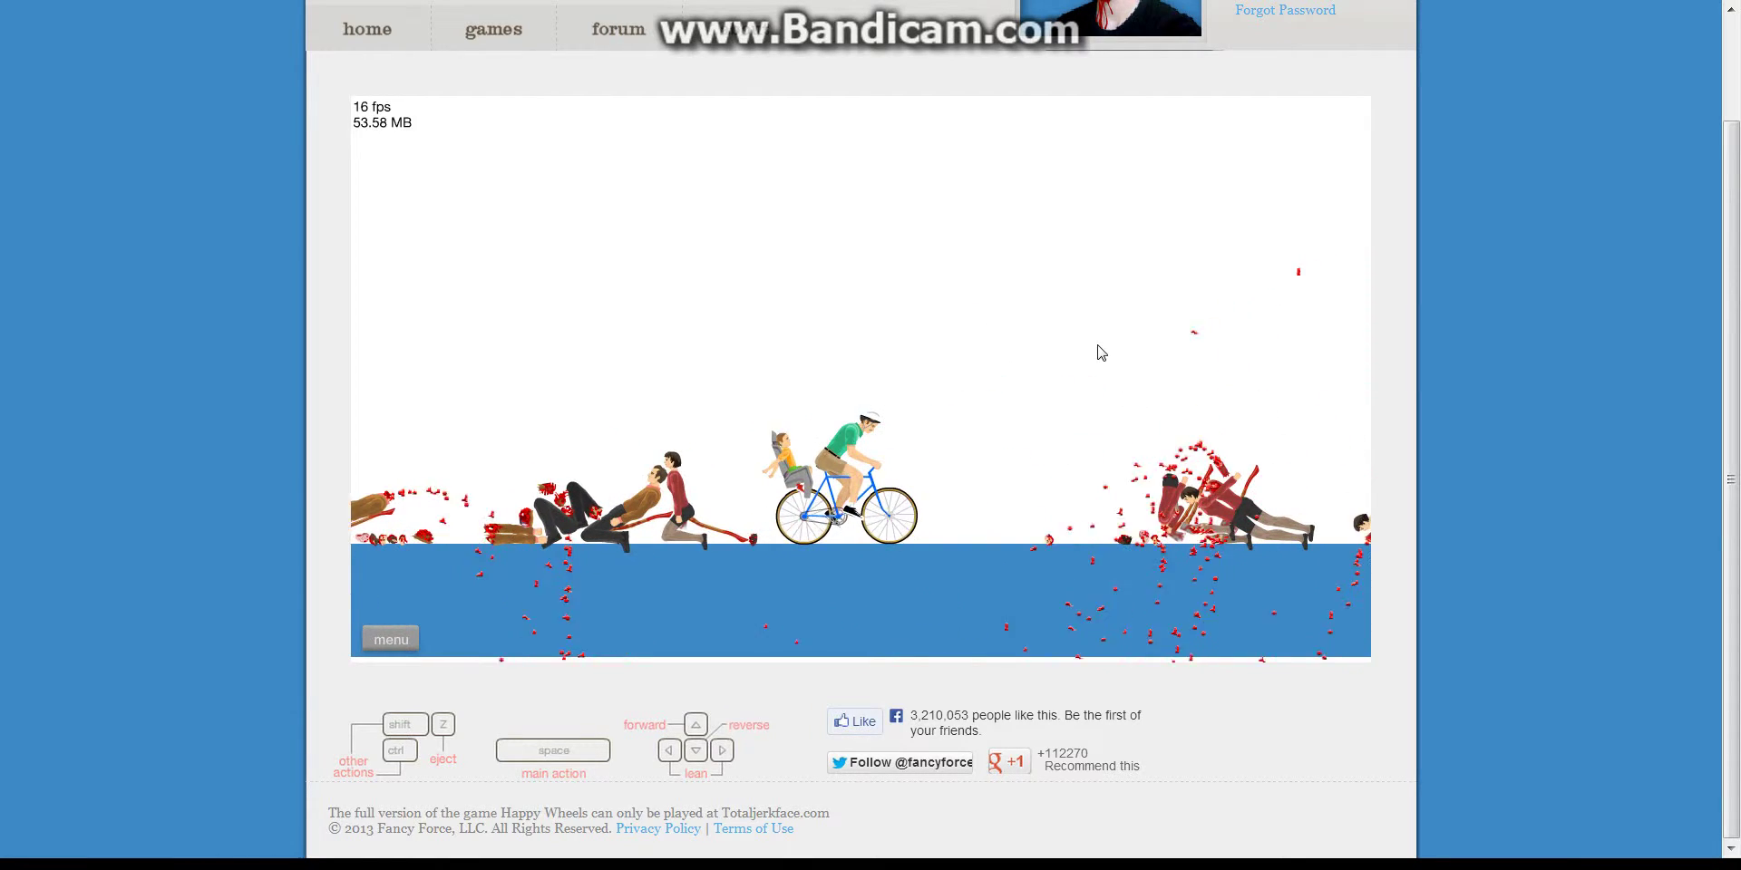
{"action": "key", "text": "Up"}
{"action": "key", "text": "Up"}
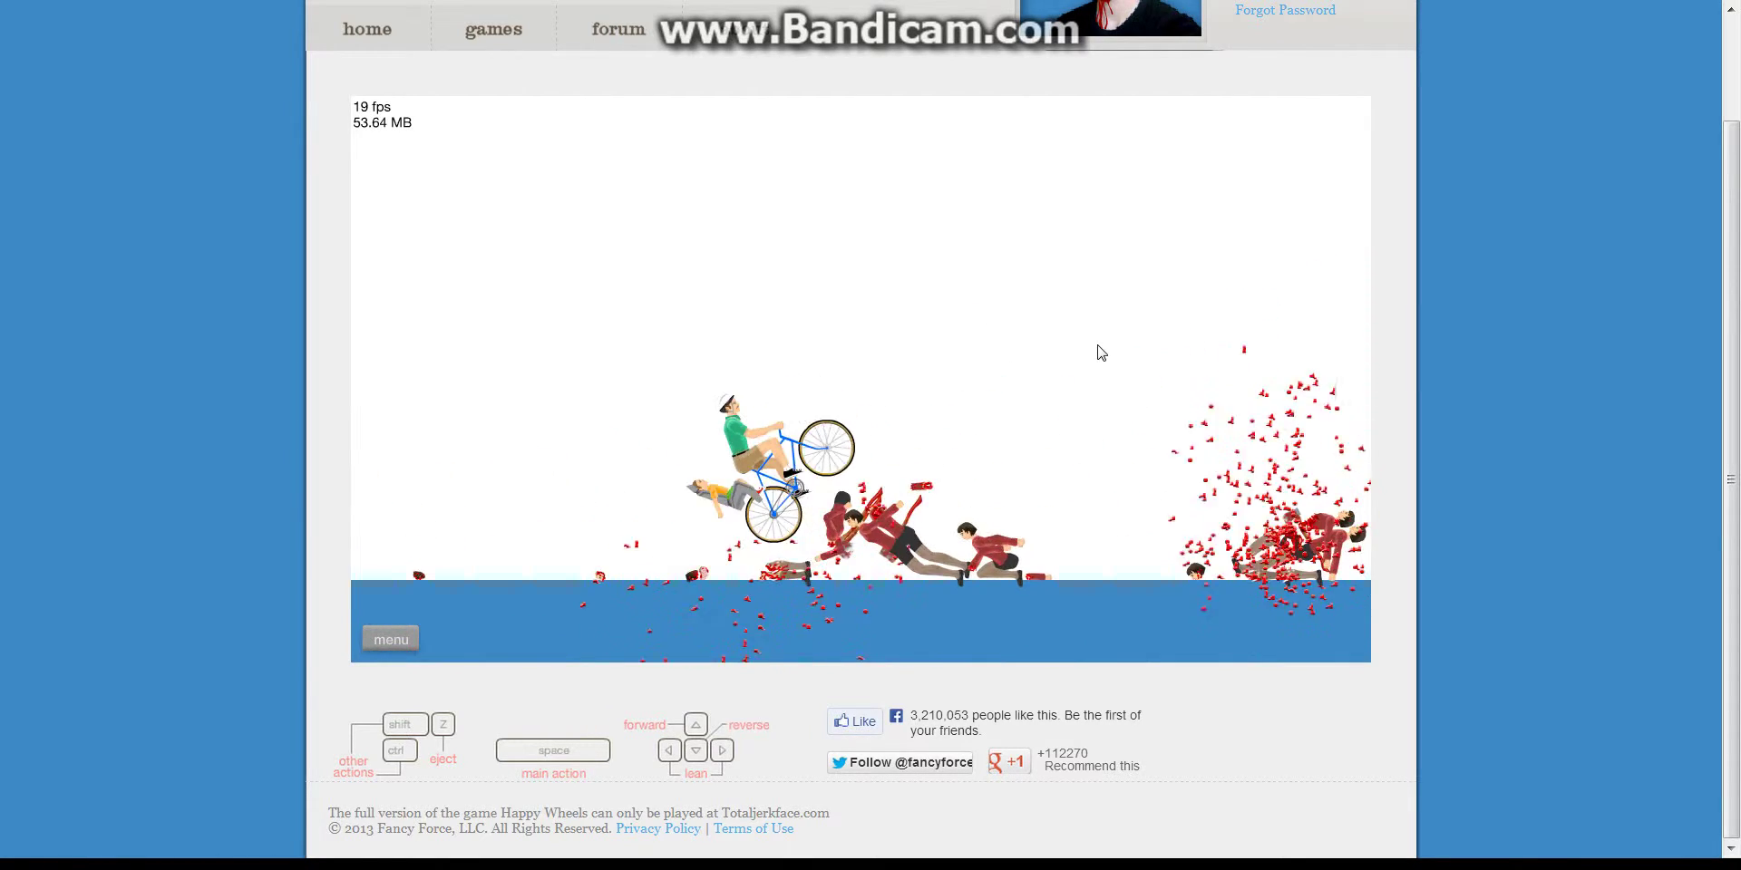
{"action": "key", "text": "Up"}
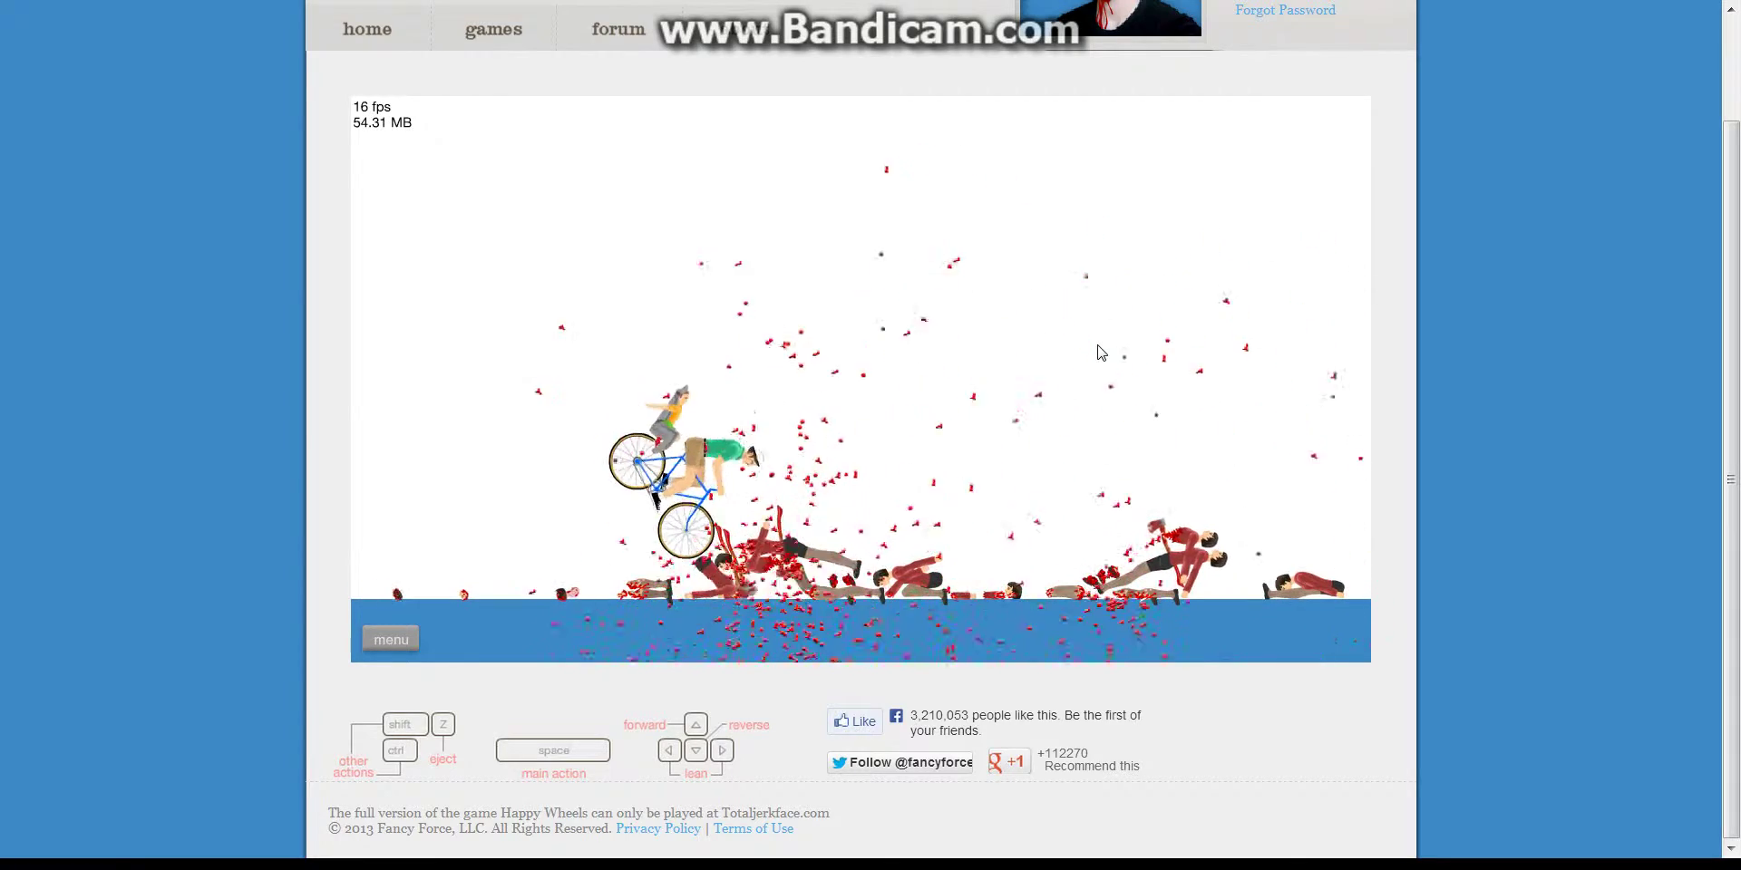
{"action": "key", "text": "Up"}
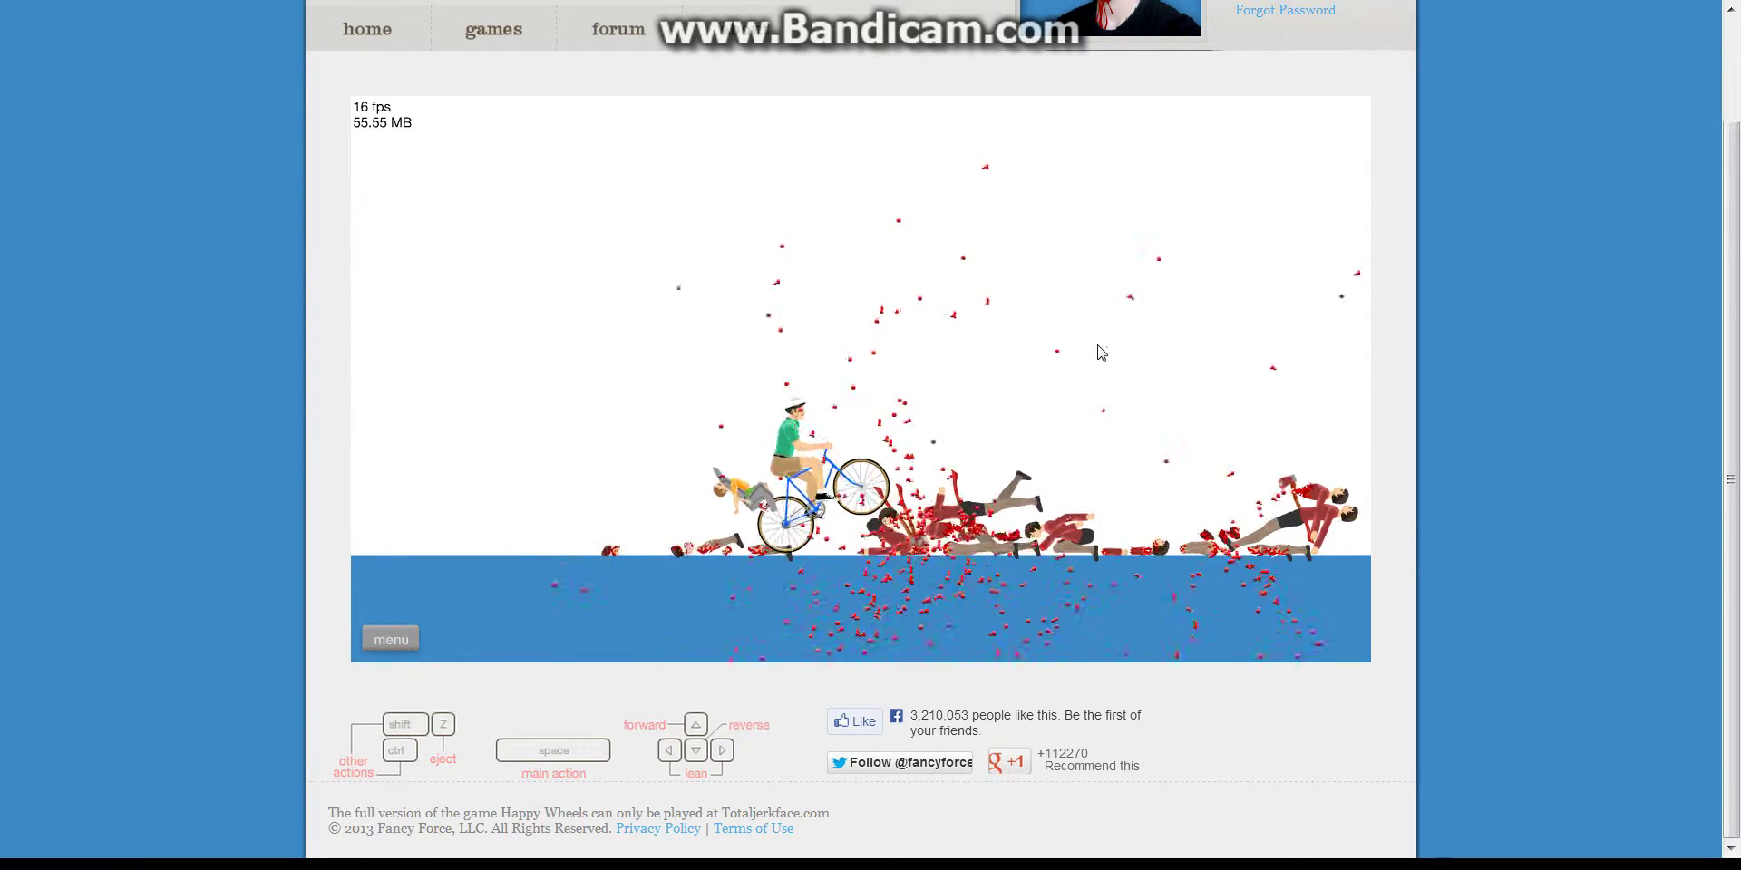
{"action": "key", "text": "Up"}
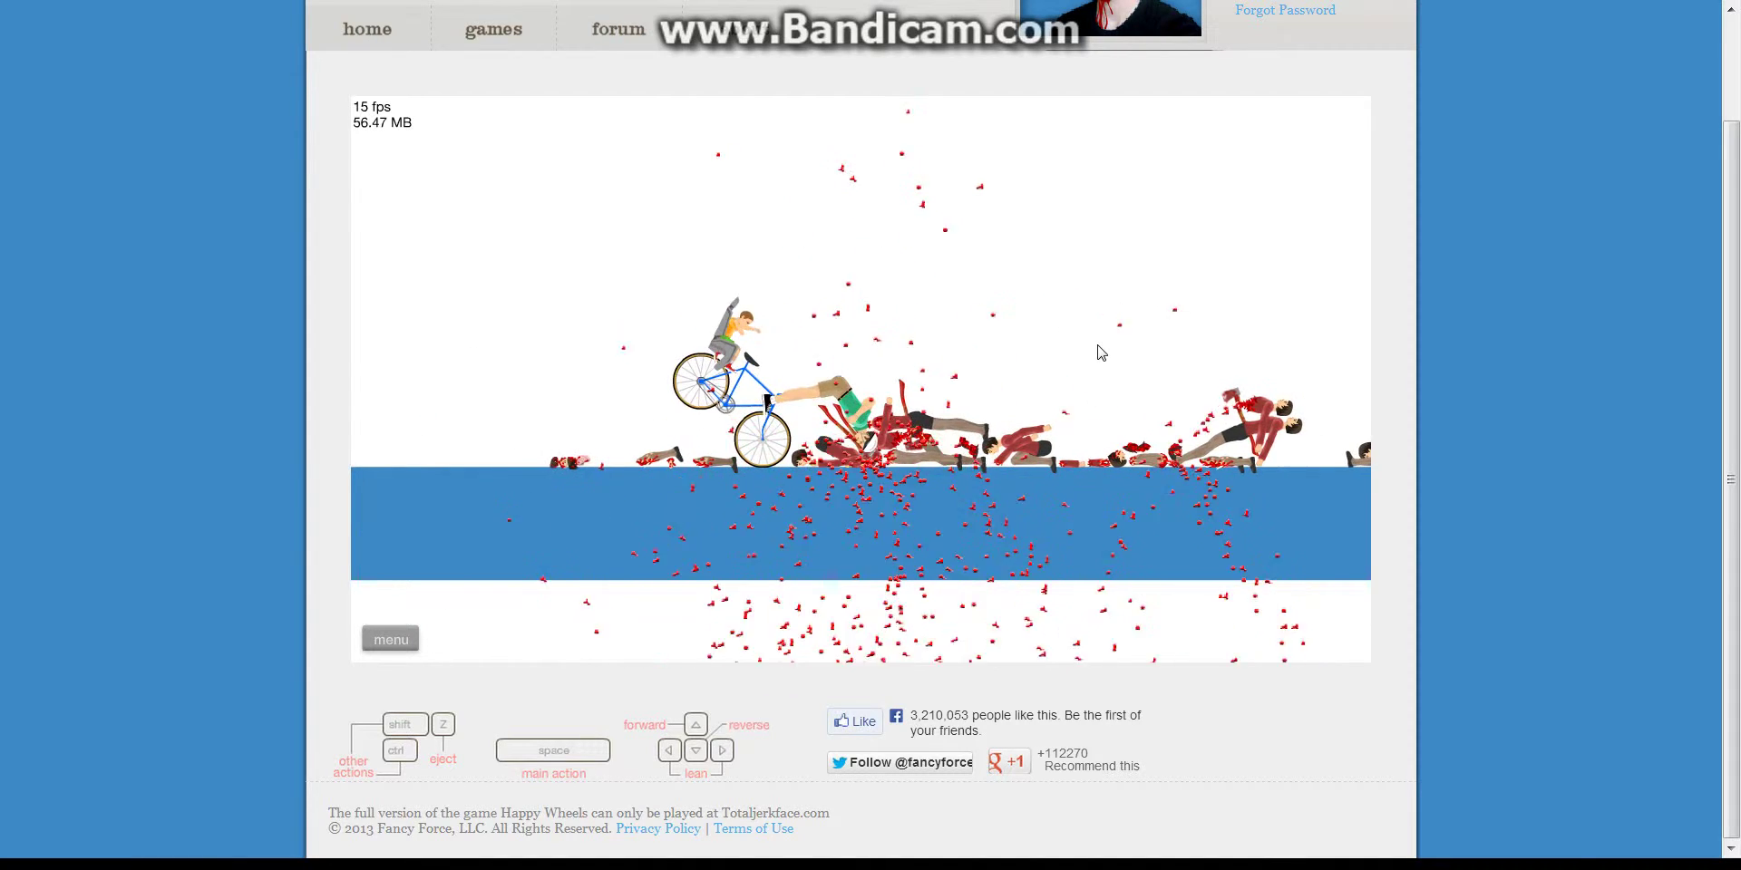
{"action": "key", "text": "Escape"}
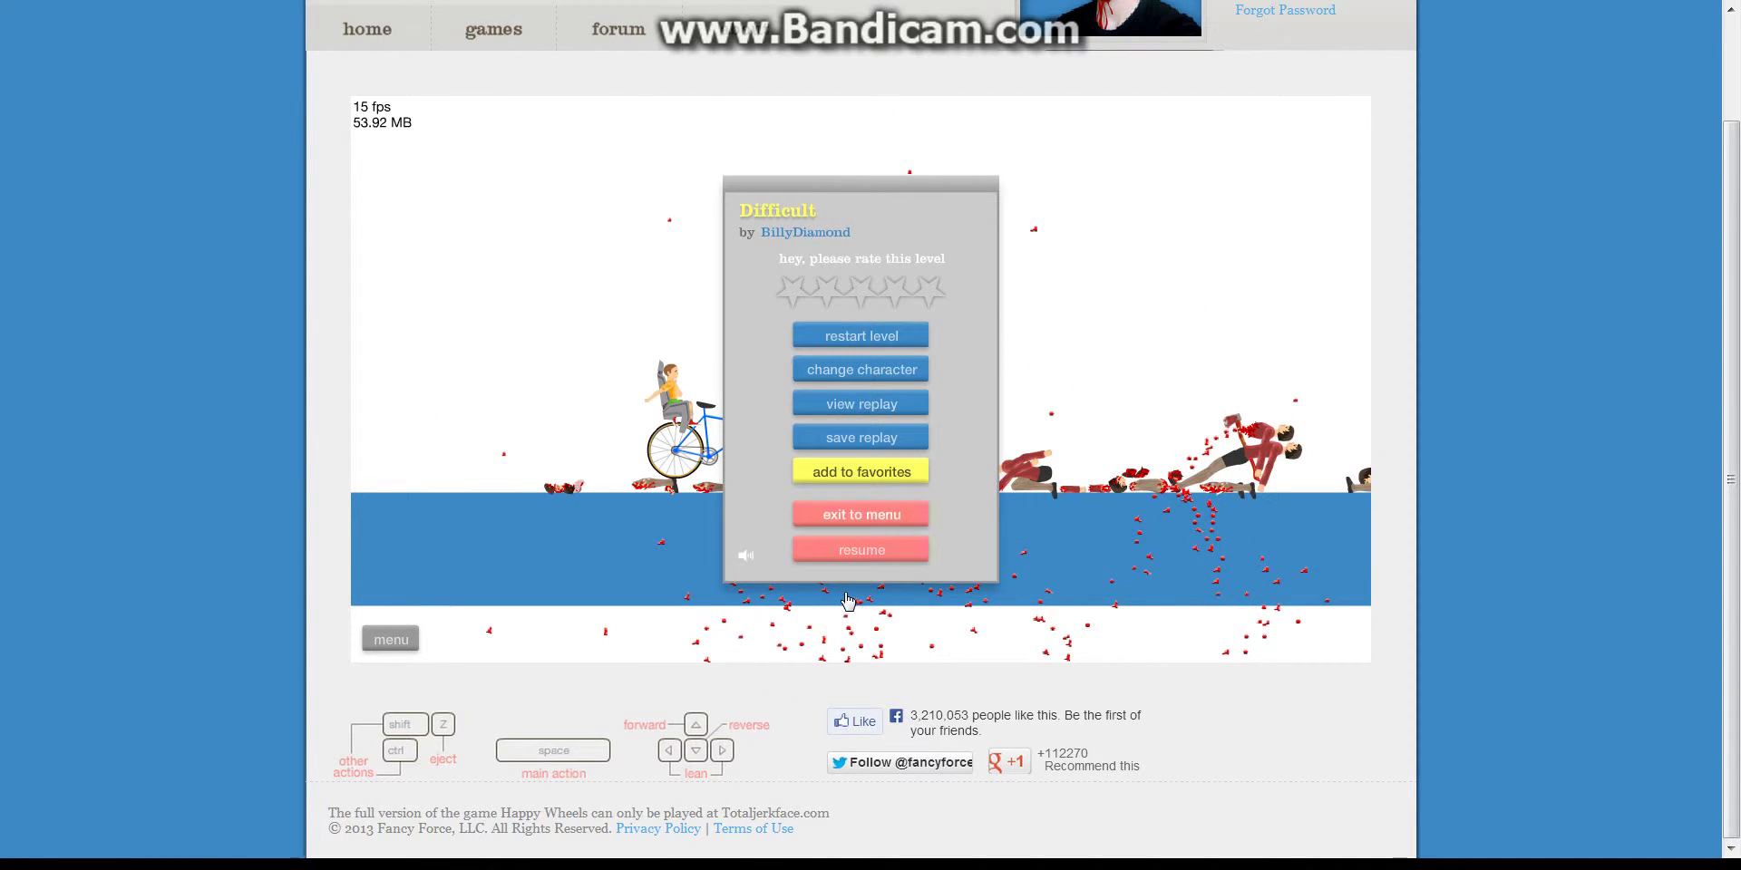
Step: Switch to Swag Jet Fall!!!, ride briefly, then pause and restart it
{"action": "left_click", "coordinate": [860, 514]}
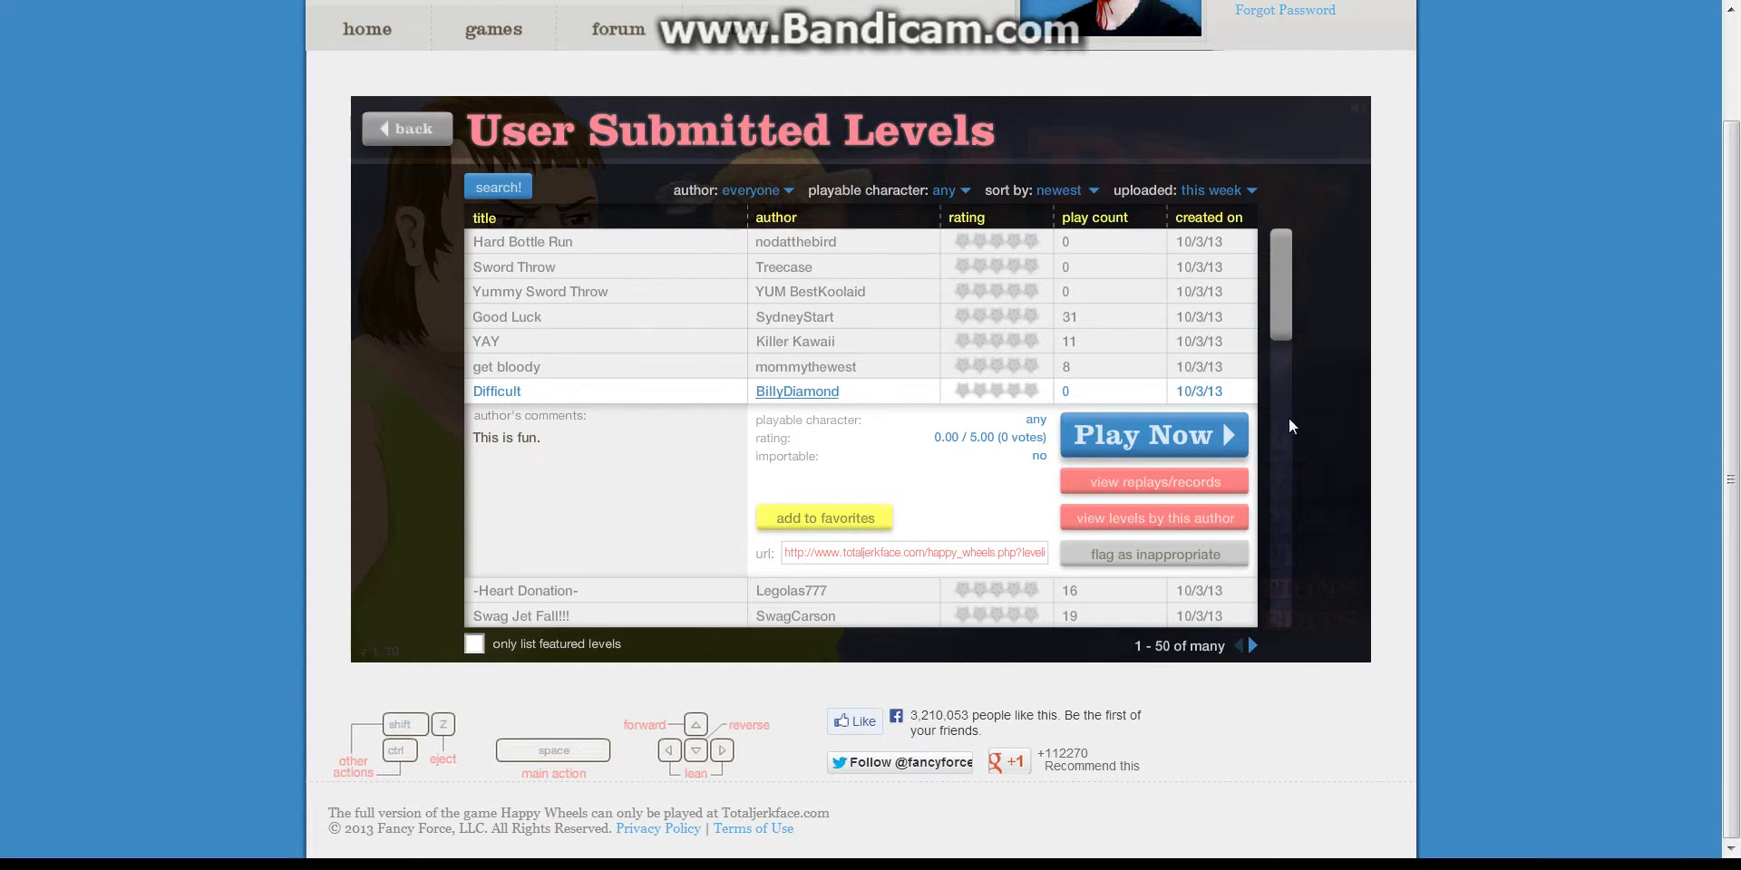
{"action": "scroll", "coordinate": [1288, 436], "scroll_direction": "down", "scroll_amount": 4}
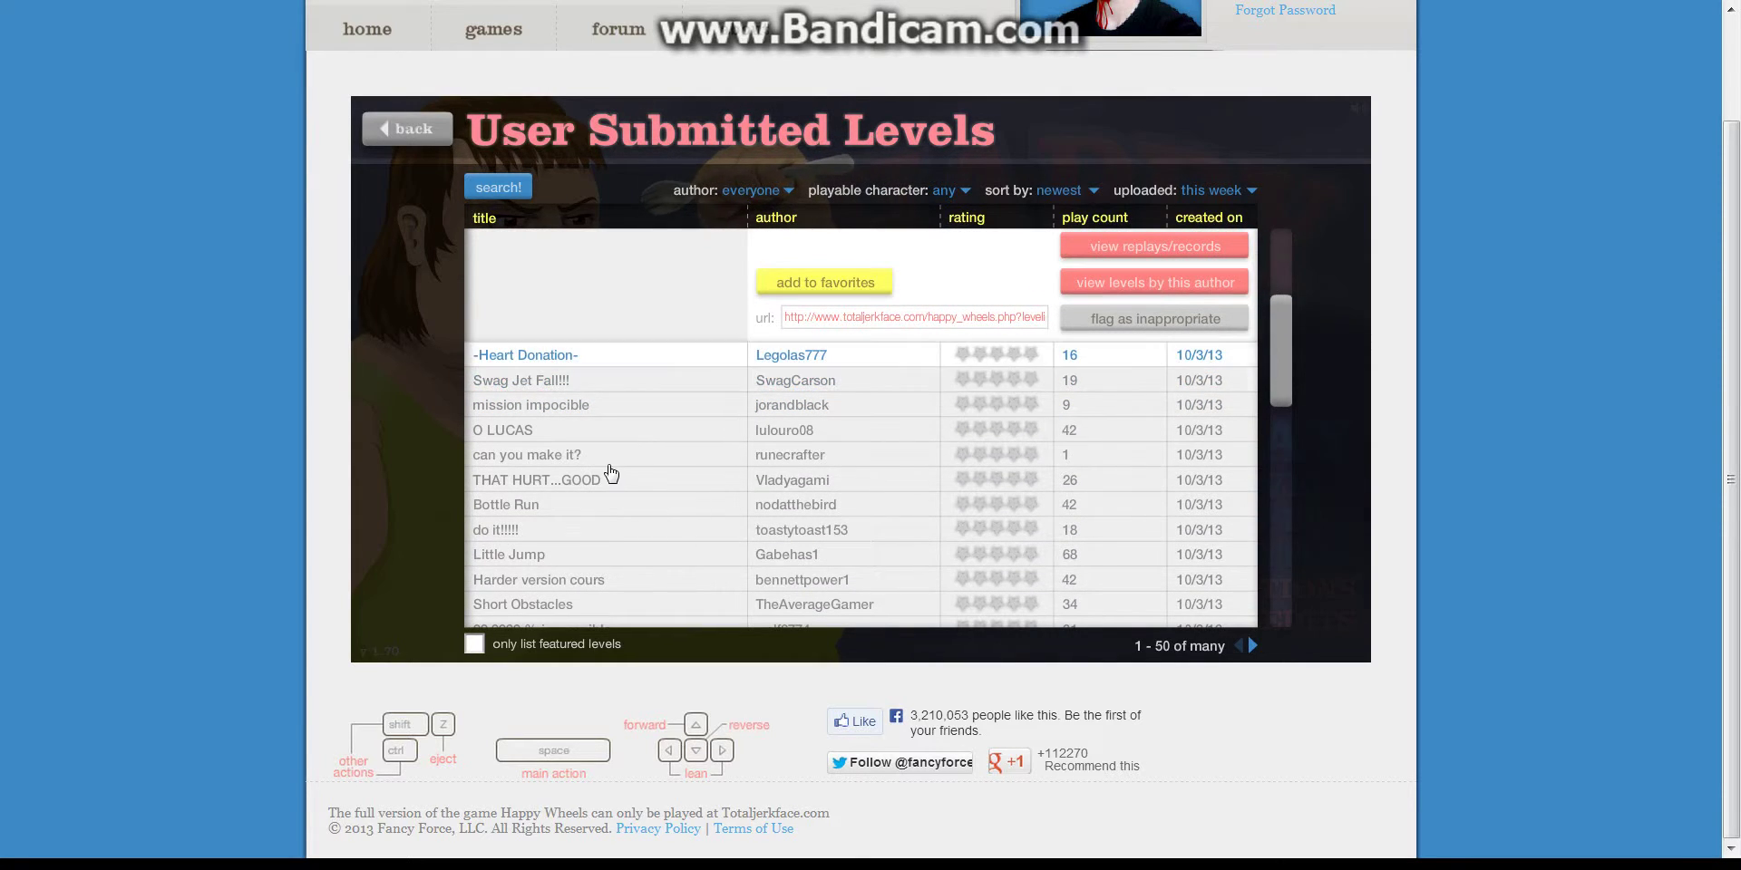
{"action": "left_click", "coordinate": [520, 380]}
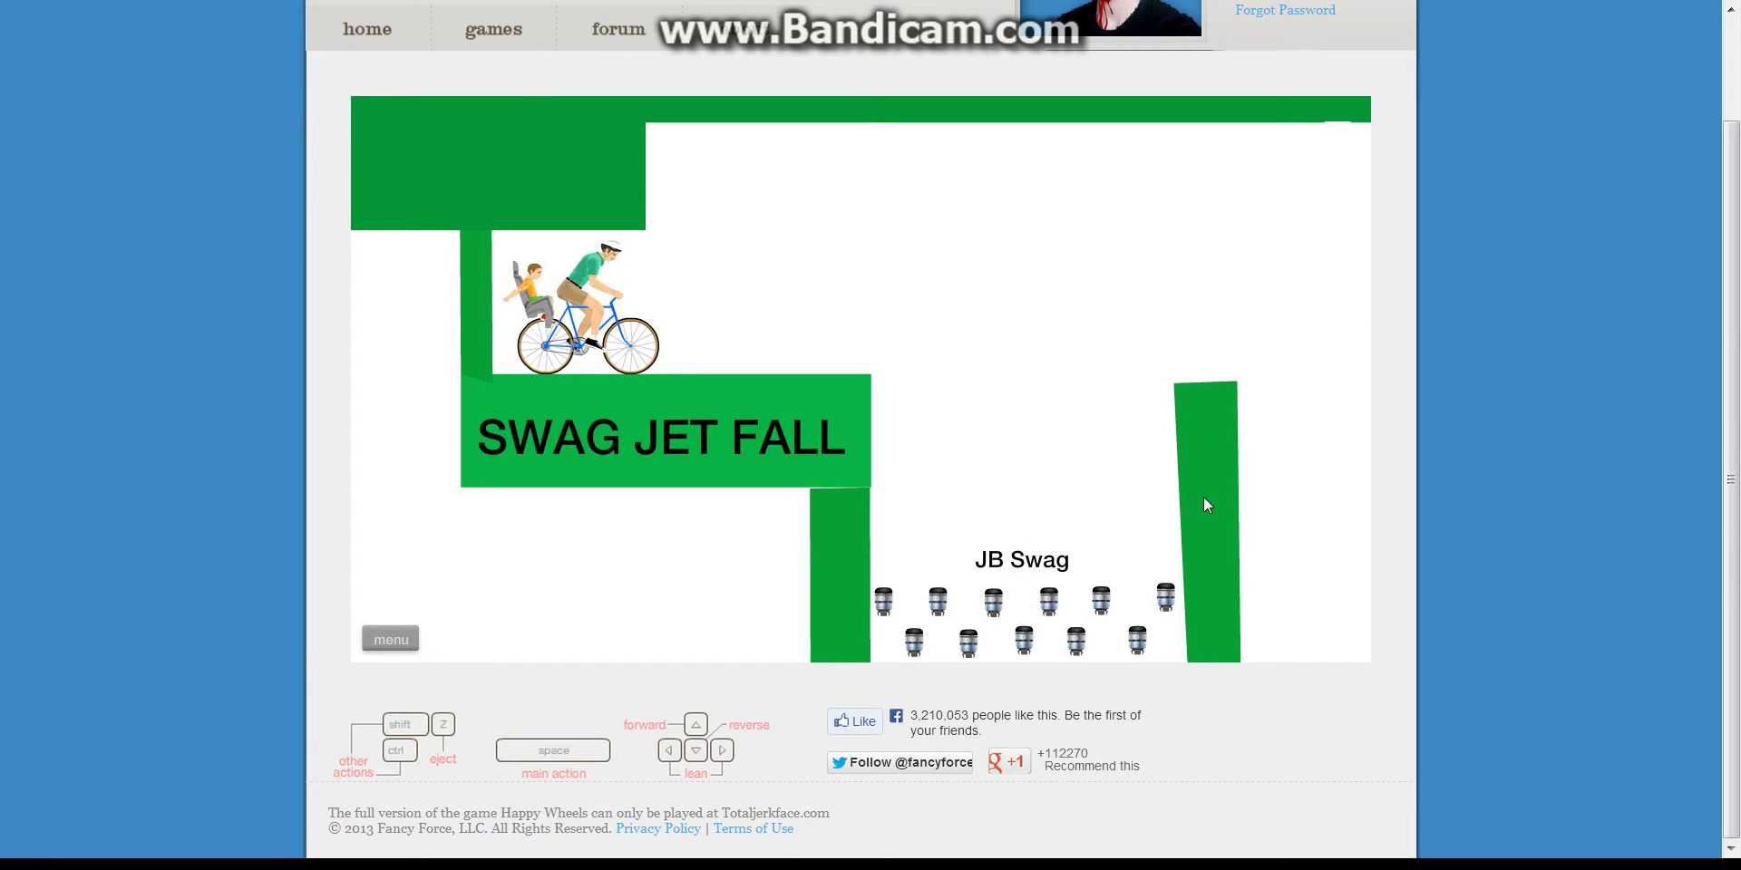
{"action": "key", "text": "Up"}
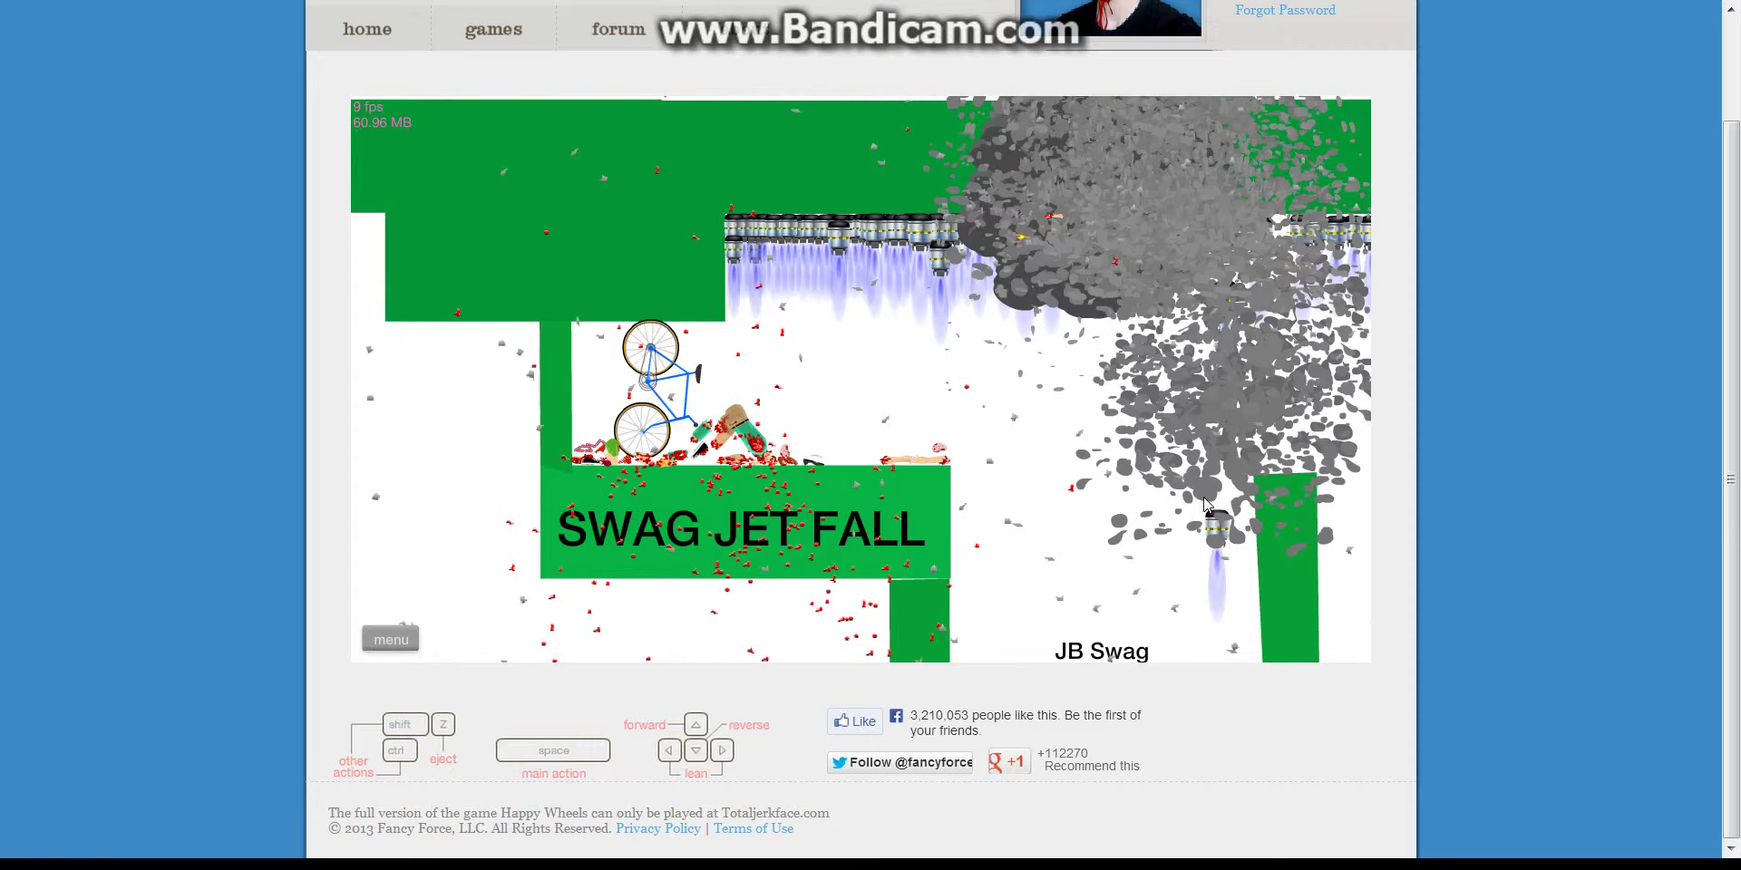
{"action": "key", "text": "Escape"}
{"action": "left_click", "coordinate": [870, 335]}
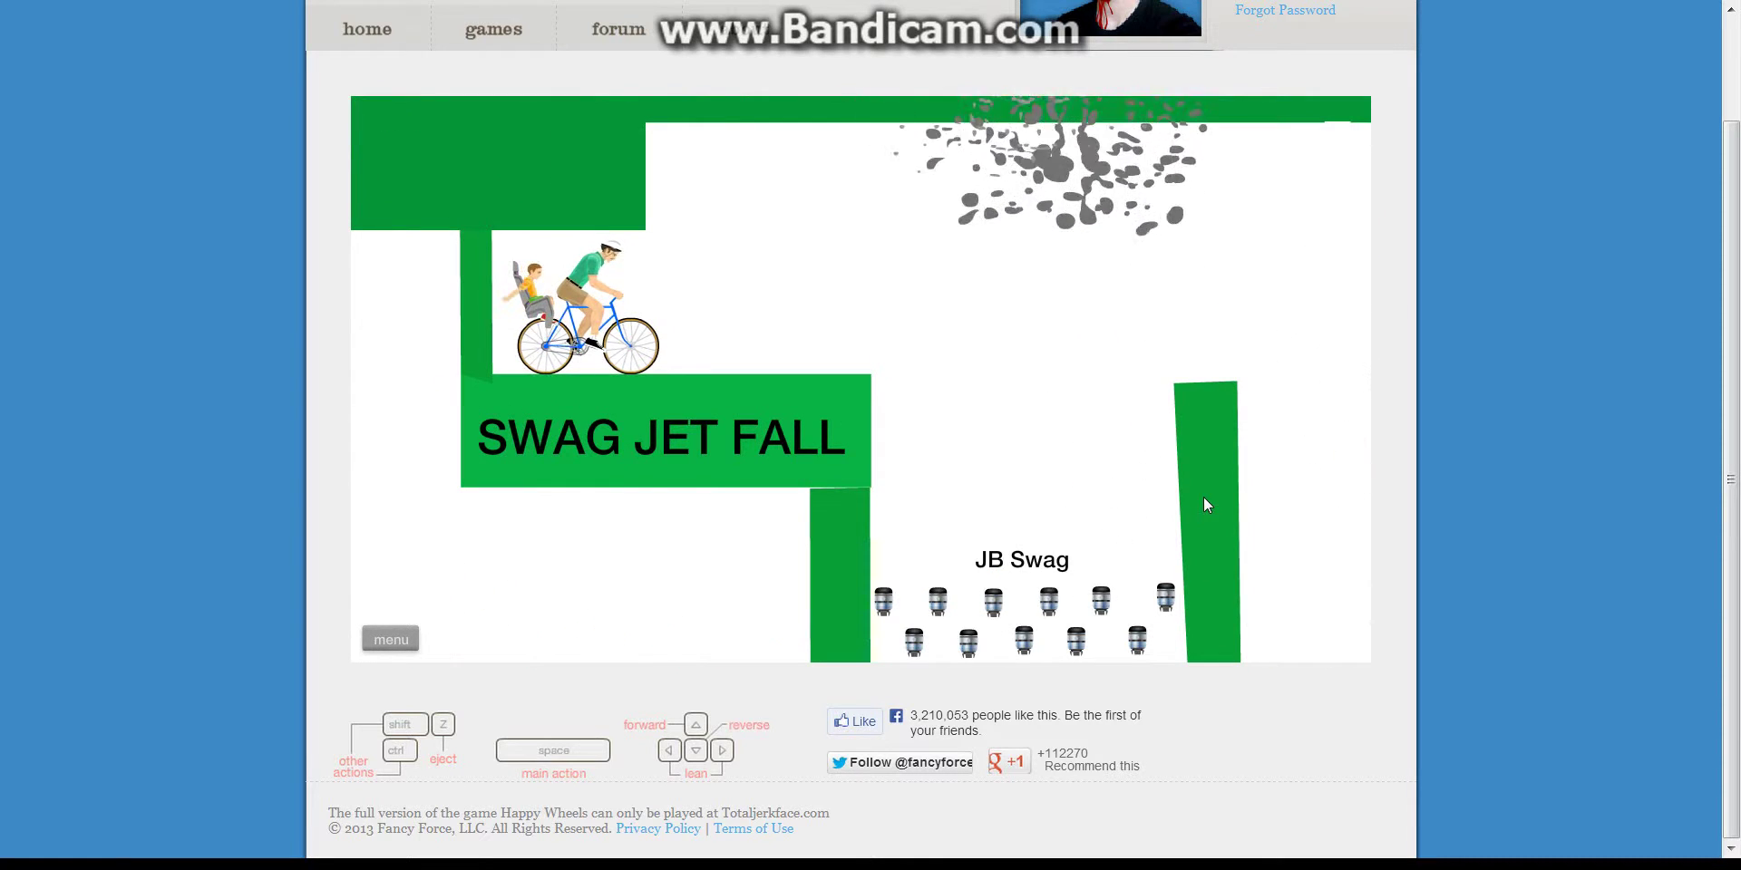
Step: Ride Swag Jet Fall off the ledge to the finish in 54.43 seconds
{"action": "key", "text": "Up"}
{"action": "key", "text": "z"}
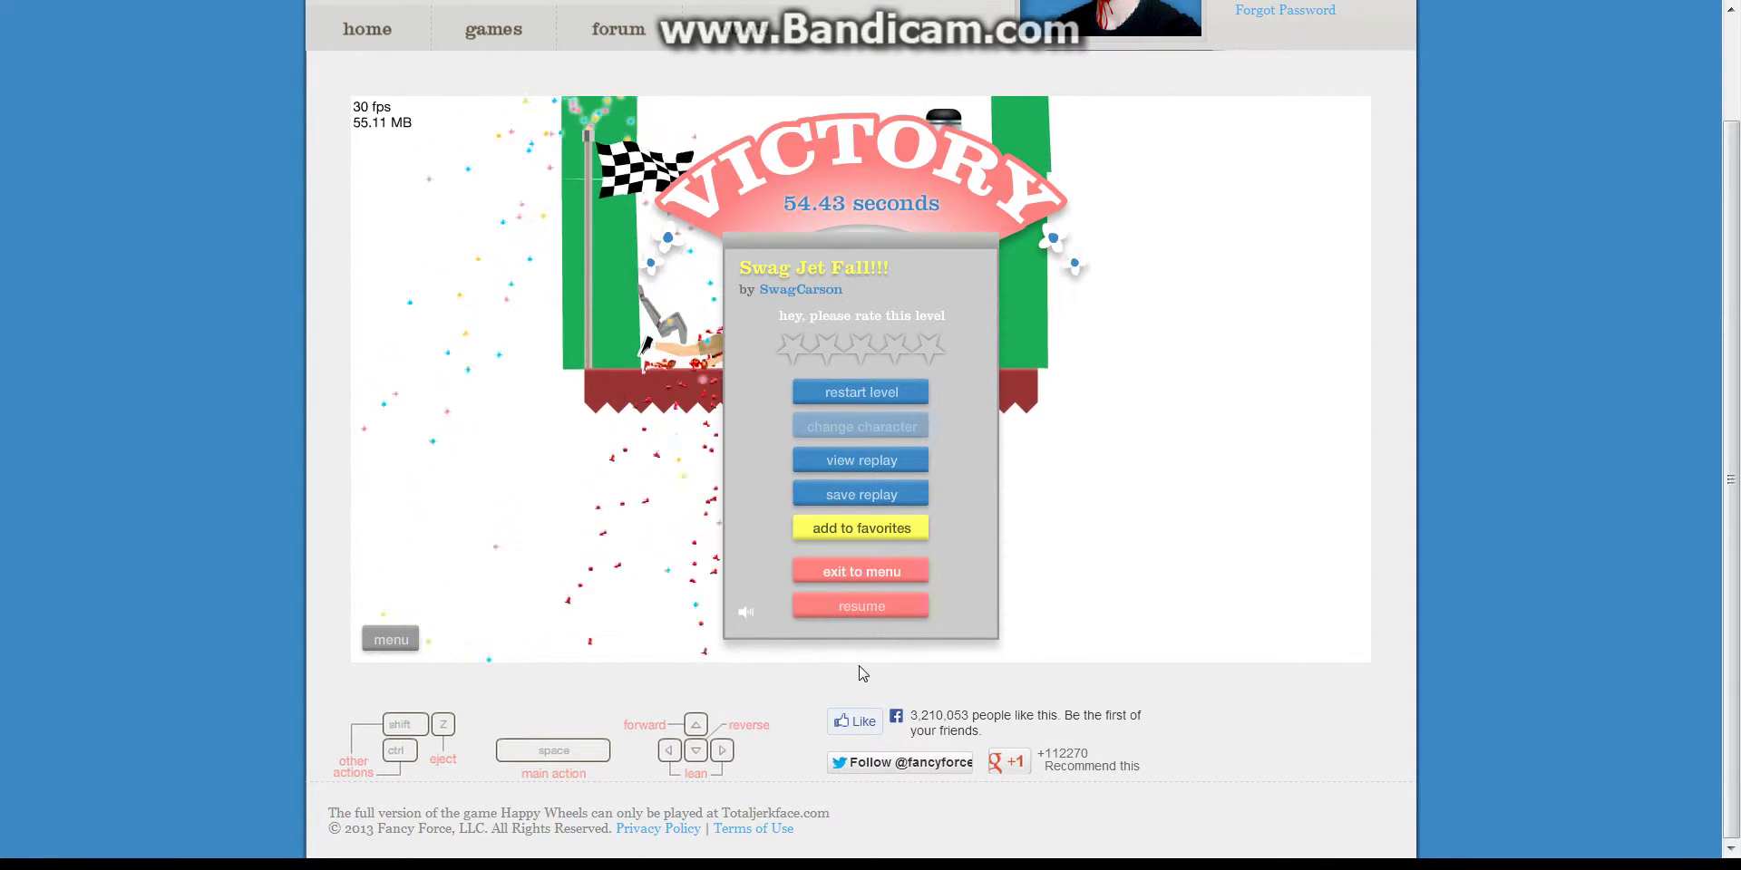
Step: Play 'mission impocible' from the level list, then select and start O LUCAS
{"action": "left_click", "coordinate": [872, 572]}
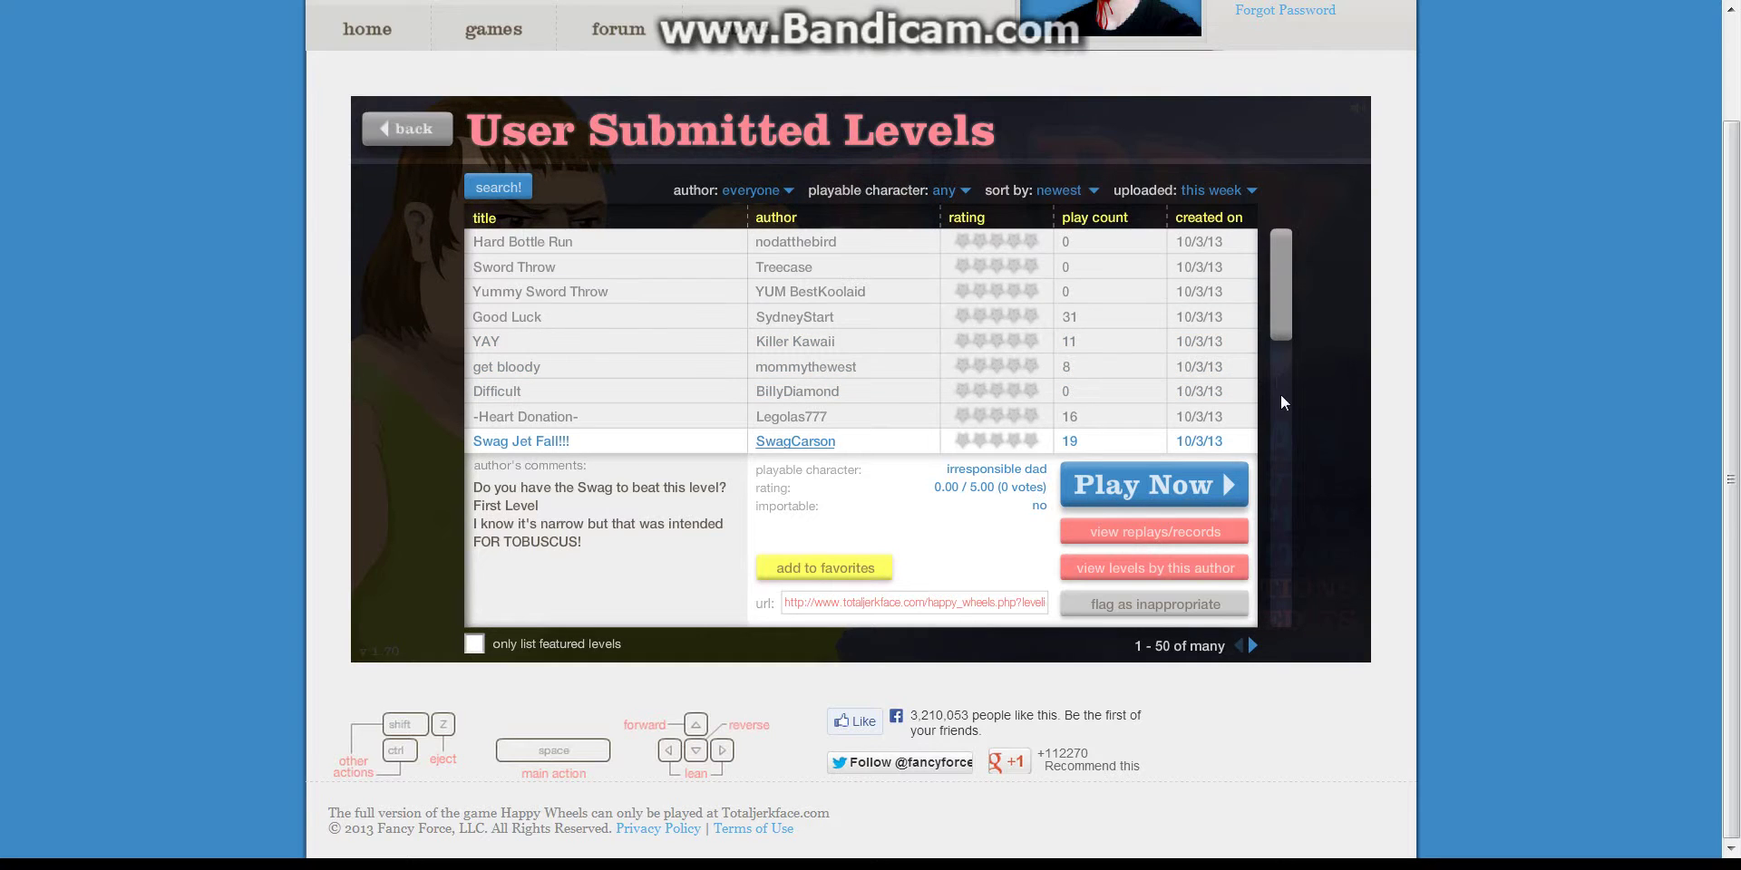
{"action": "left_click_drag", "start_coordinate": [1280, 287], "coordinate": [1287, 408]}
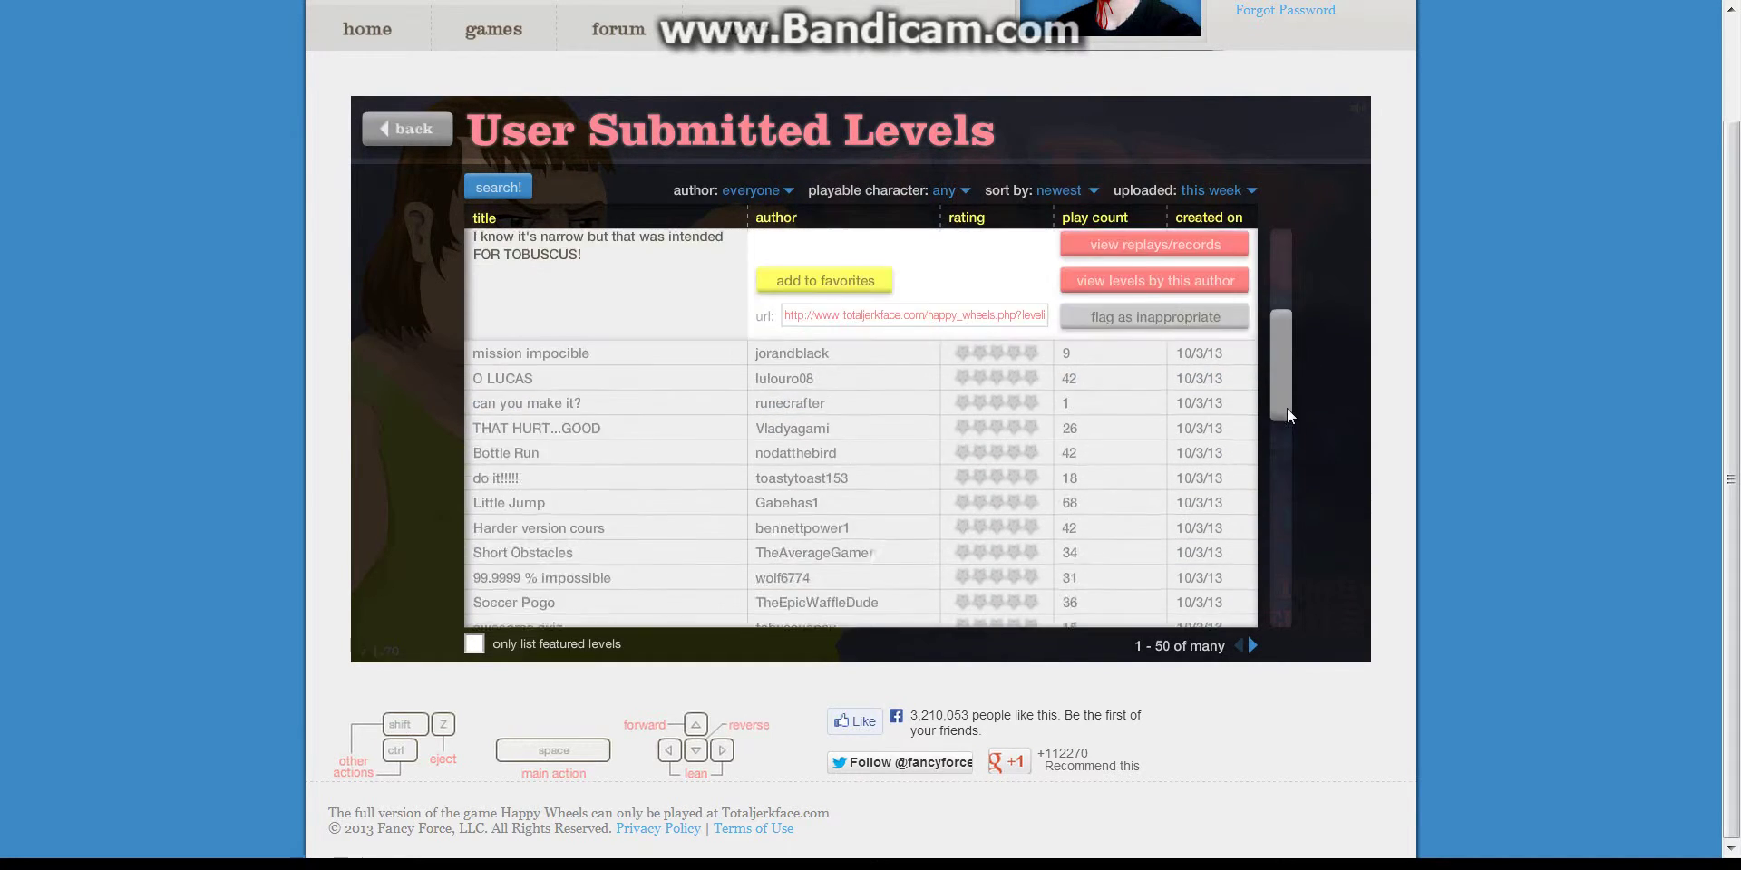
{"action": "scroll", "coordinate": [1287, 409], "scroll_direction": "up", "scroll_amount": 3}
{"action": "left_click", "coordinate": [1006, 452]}
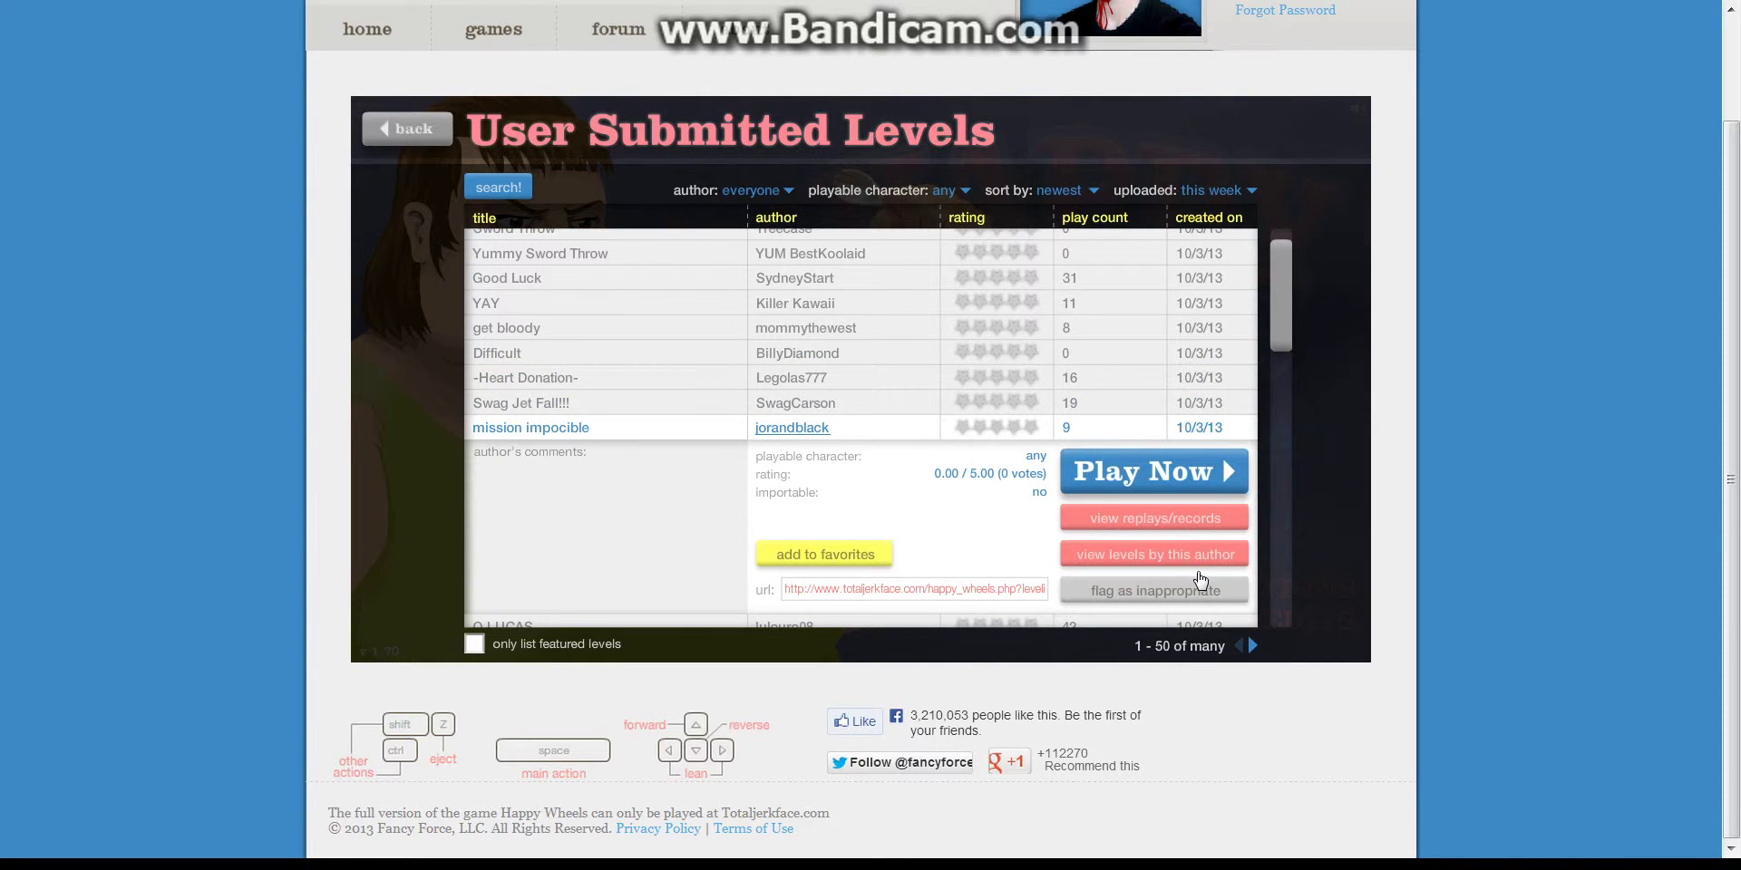
{"action": "left_click", "coordinate": [1153, 470]}
{"action": "left_click", "coordinate": [1088, 345]}
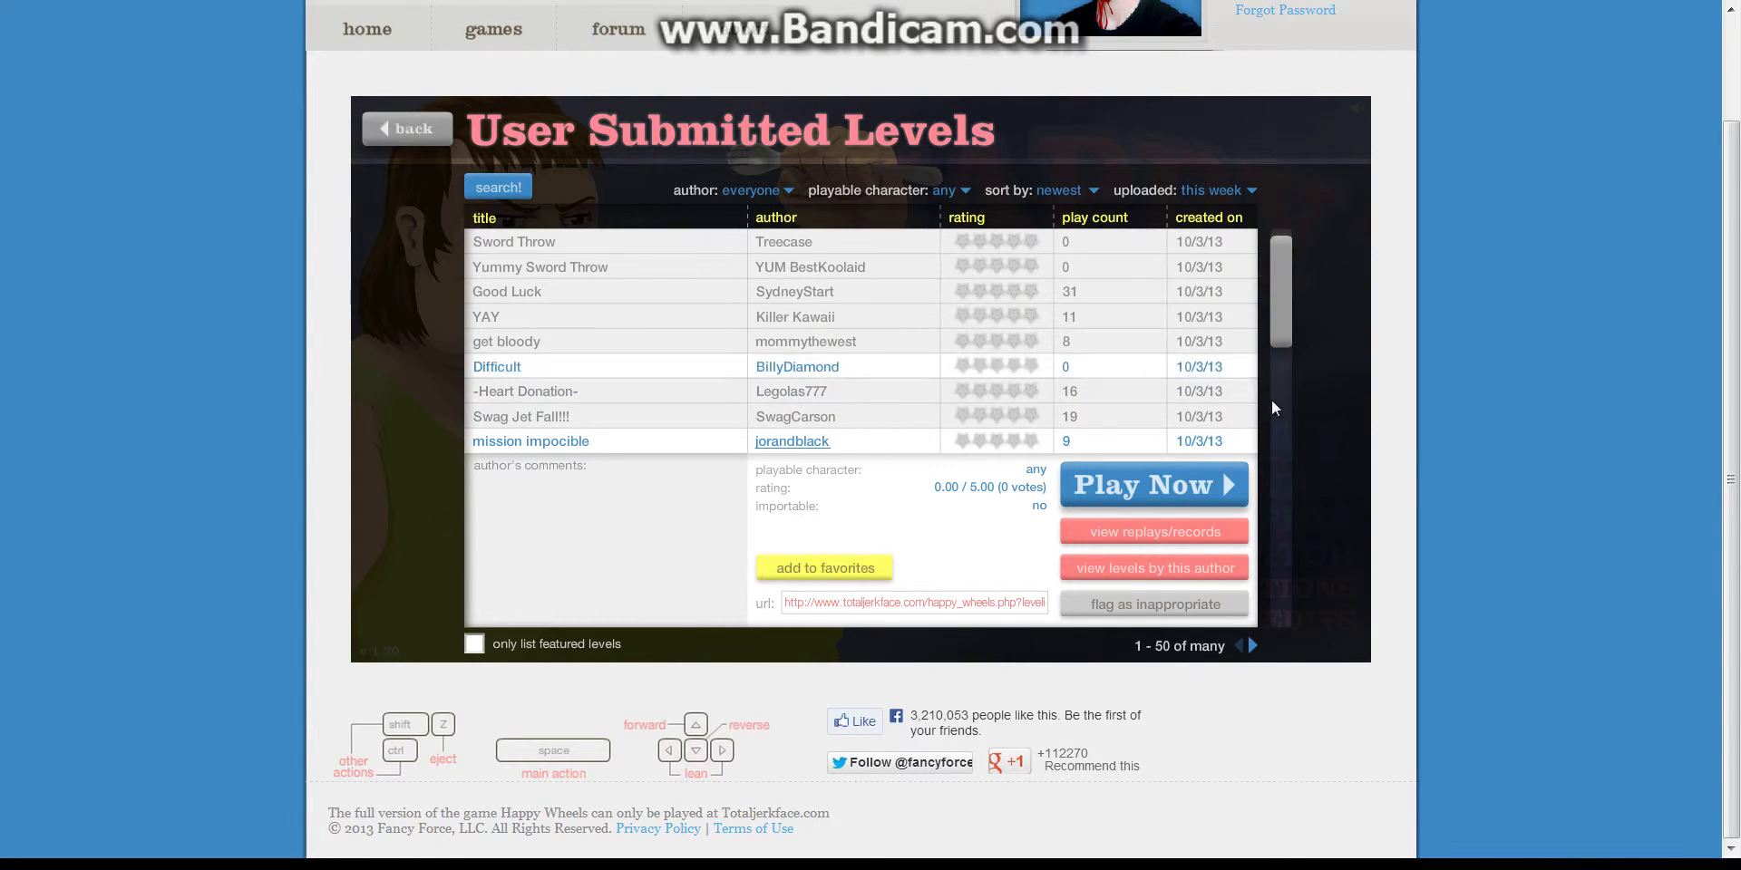
{"action": "scroll", "coordinate": [1285, 428], "scroll_direction": "down", "scroll_amount": 2}
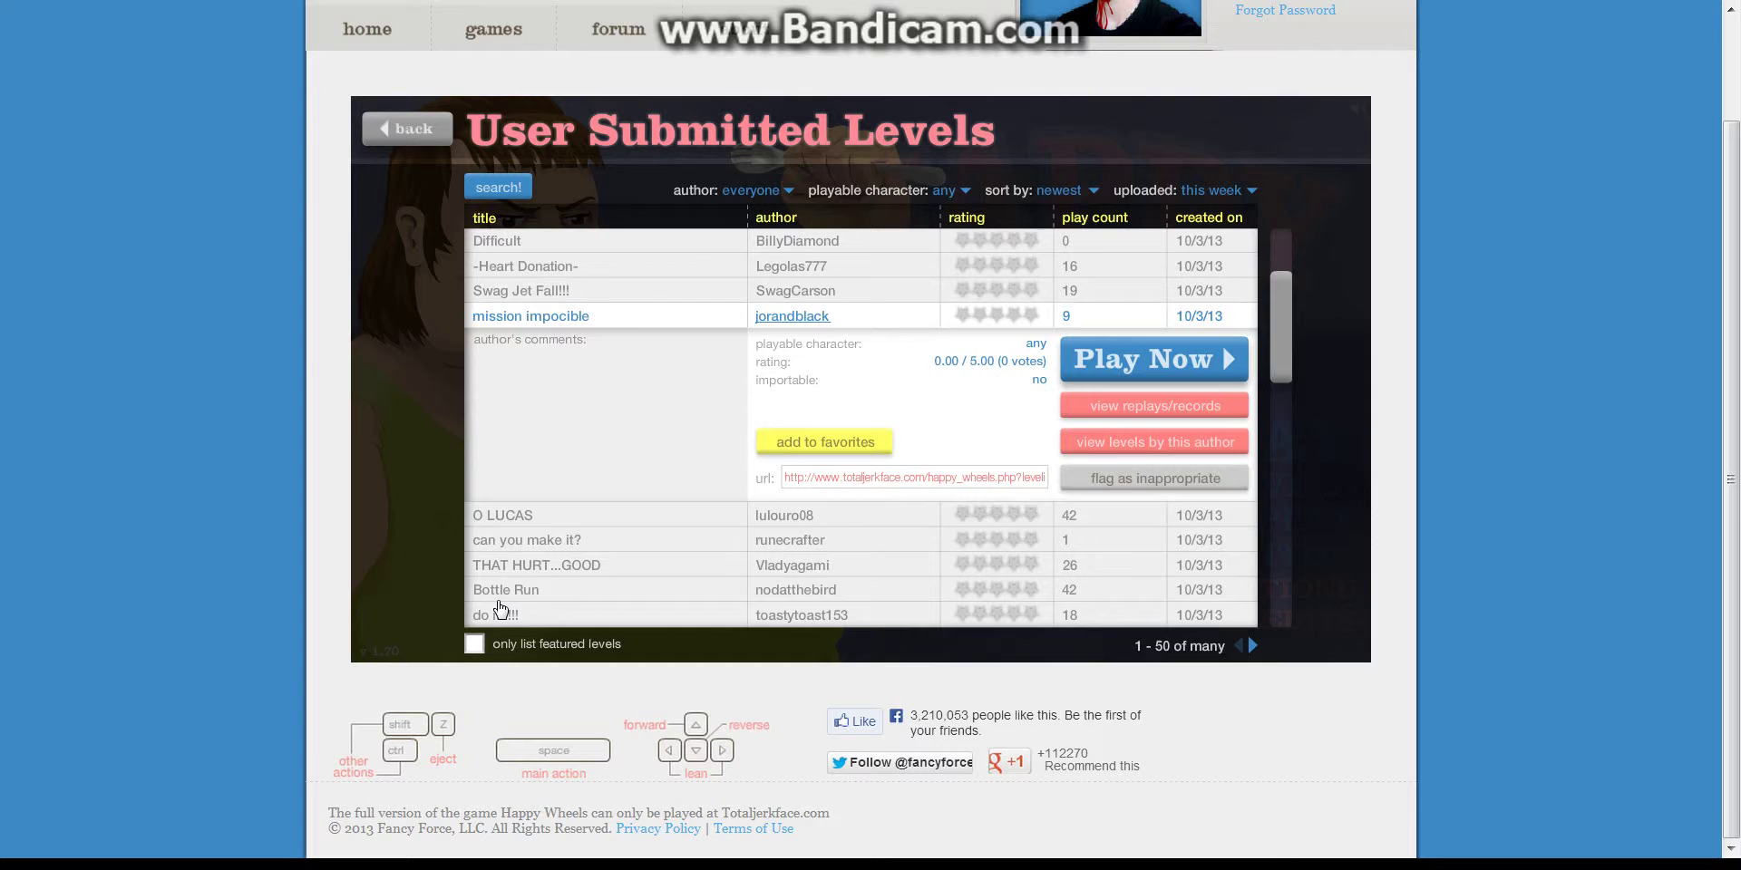
{"action": "left_click", "coordinate": [572, 515]}
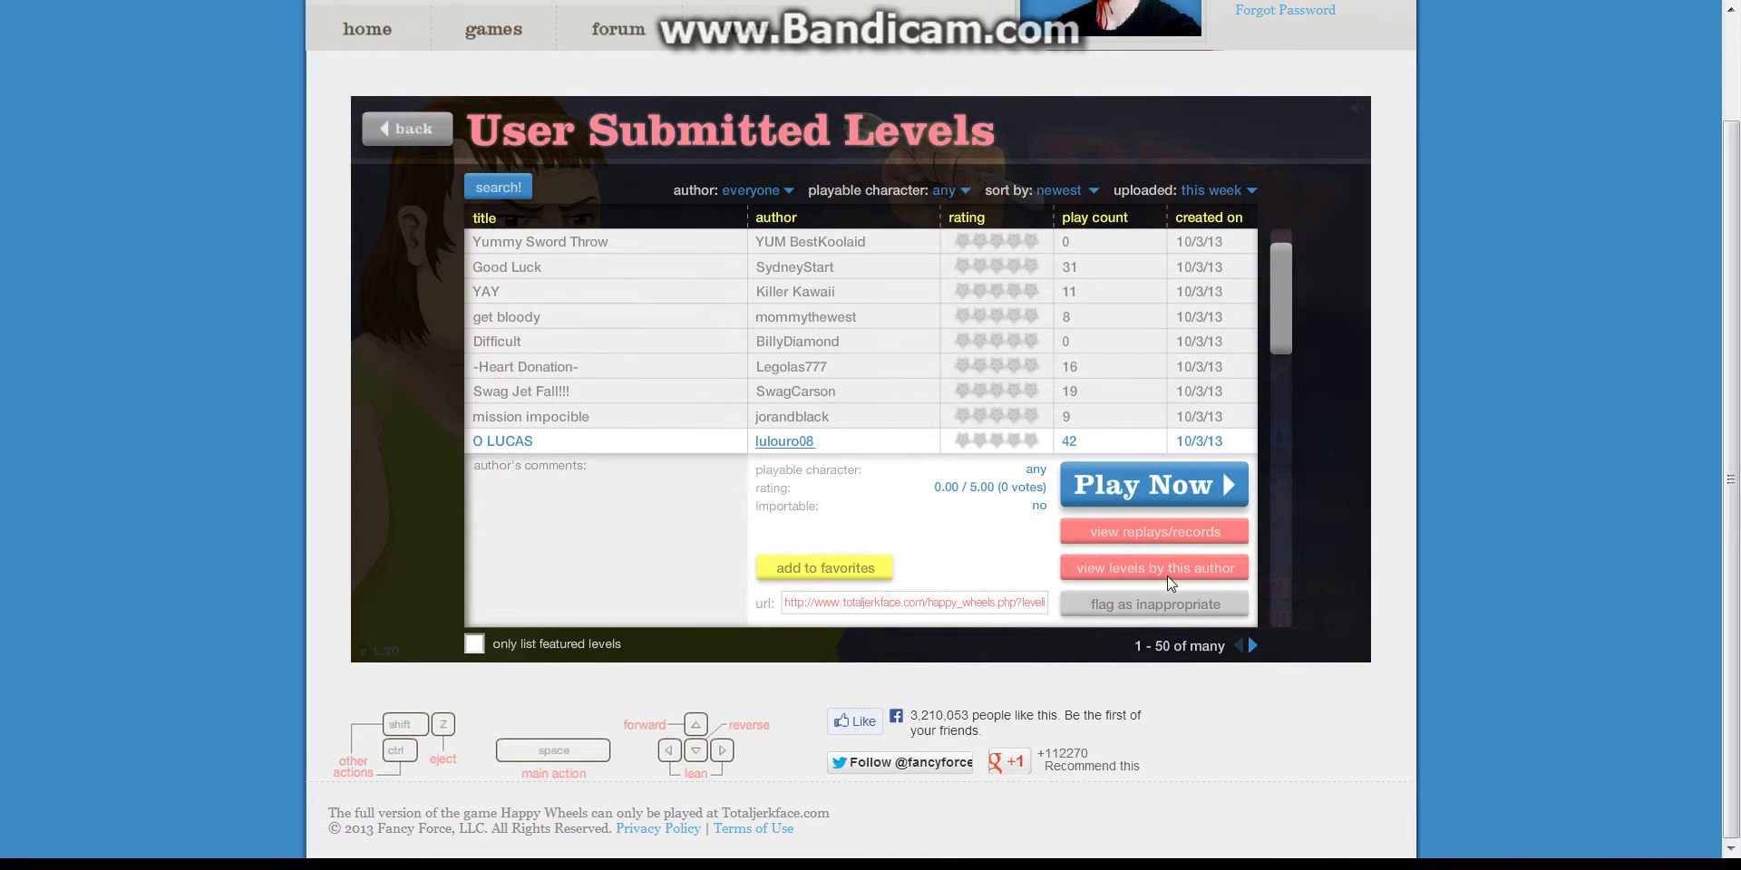
{"action": "left_click", "coordinate": [1167, 576]}
Step: Choose the bicycle dad character and restart O LUCAS twice after pausing
{"action": "left_click", "coordinate": [1081, 261]}
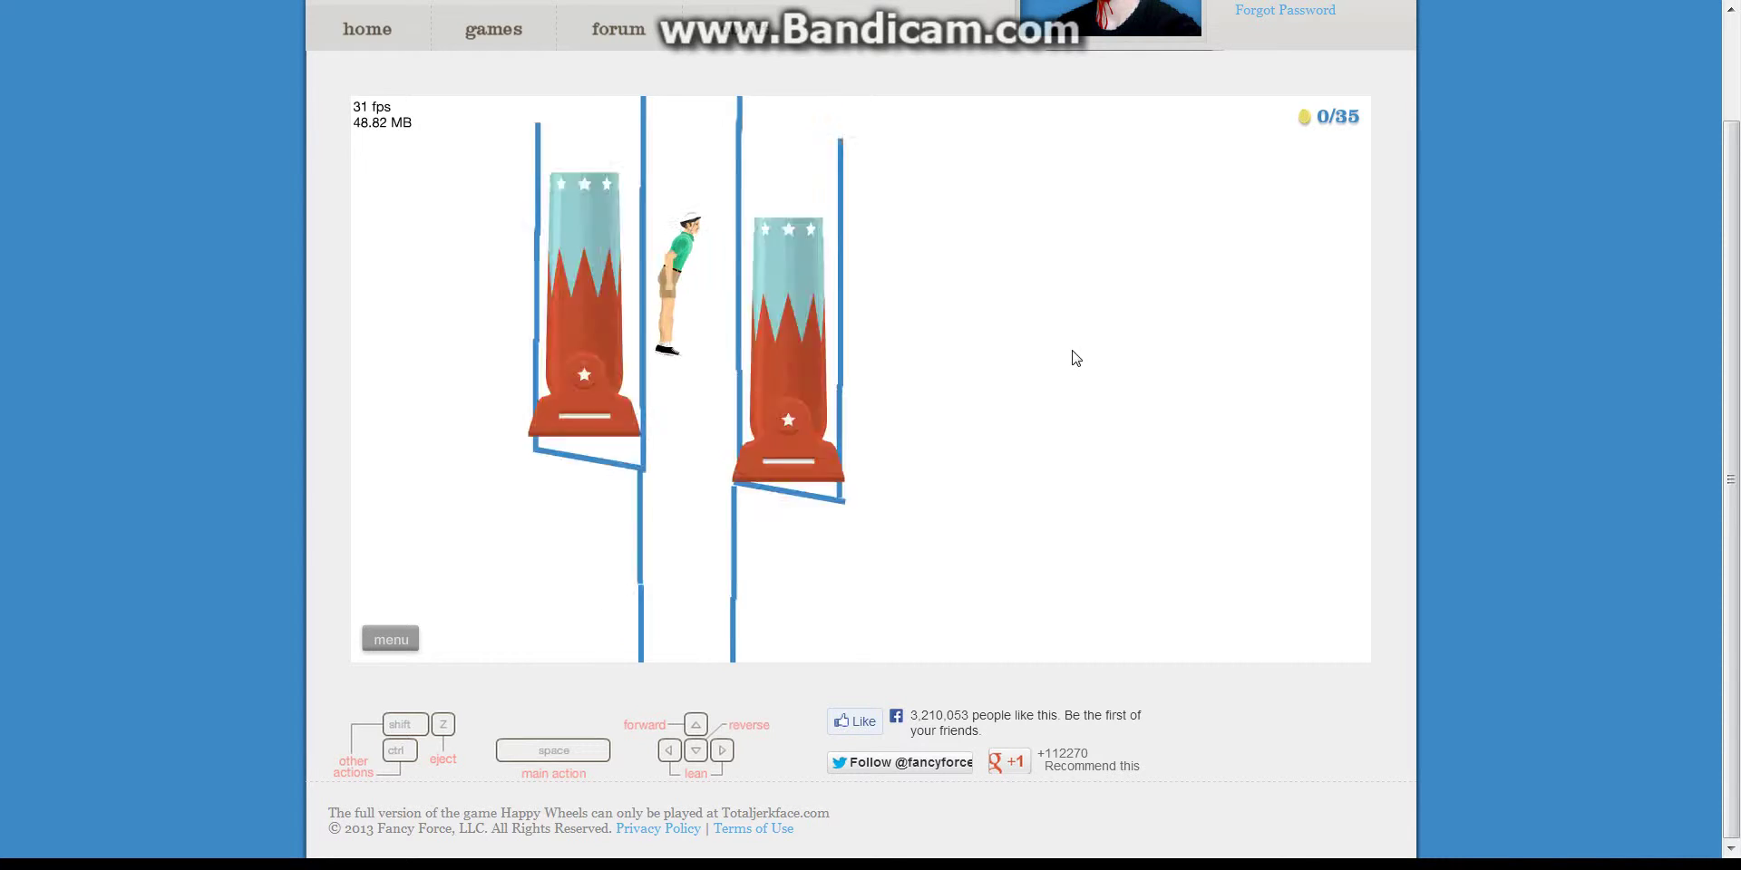
{"action": "key", "text": "Escape"}
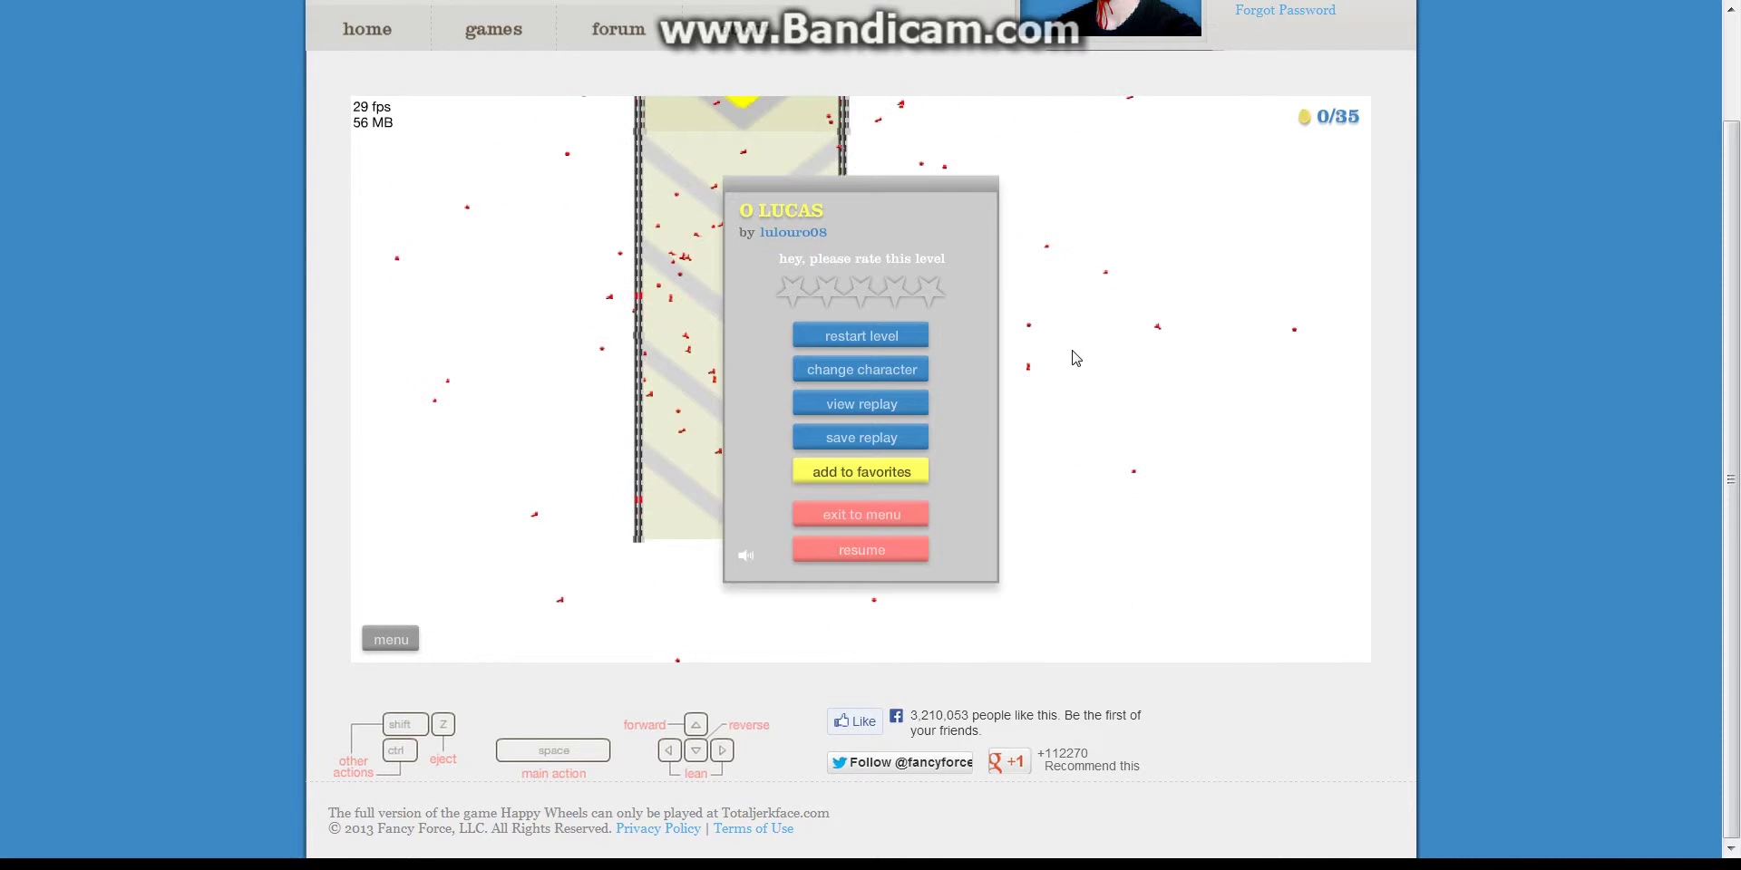
{"action": "key", "text": "Tab"}
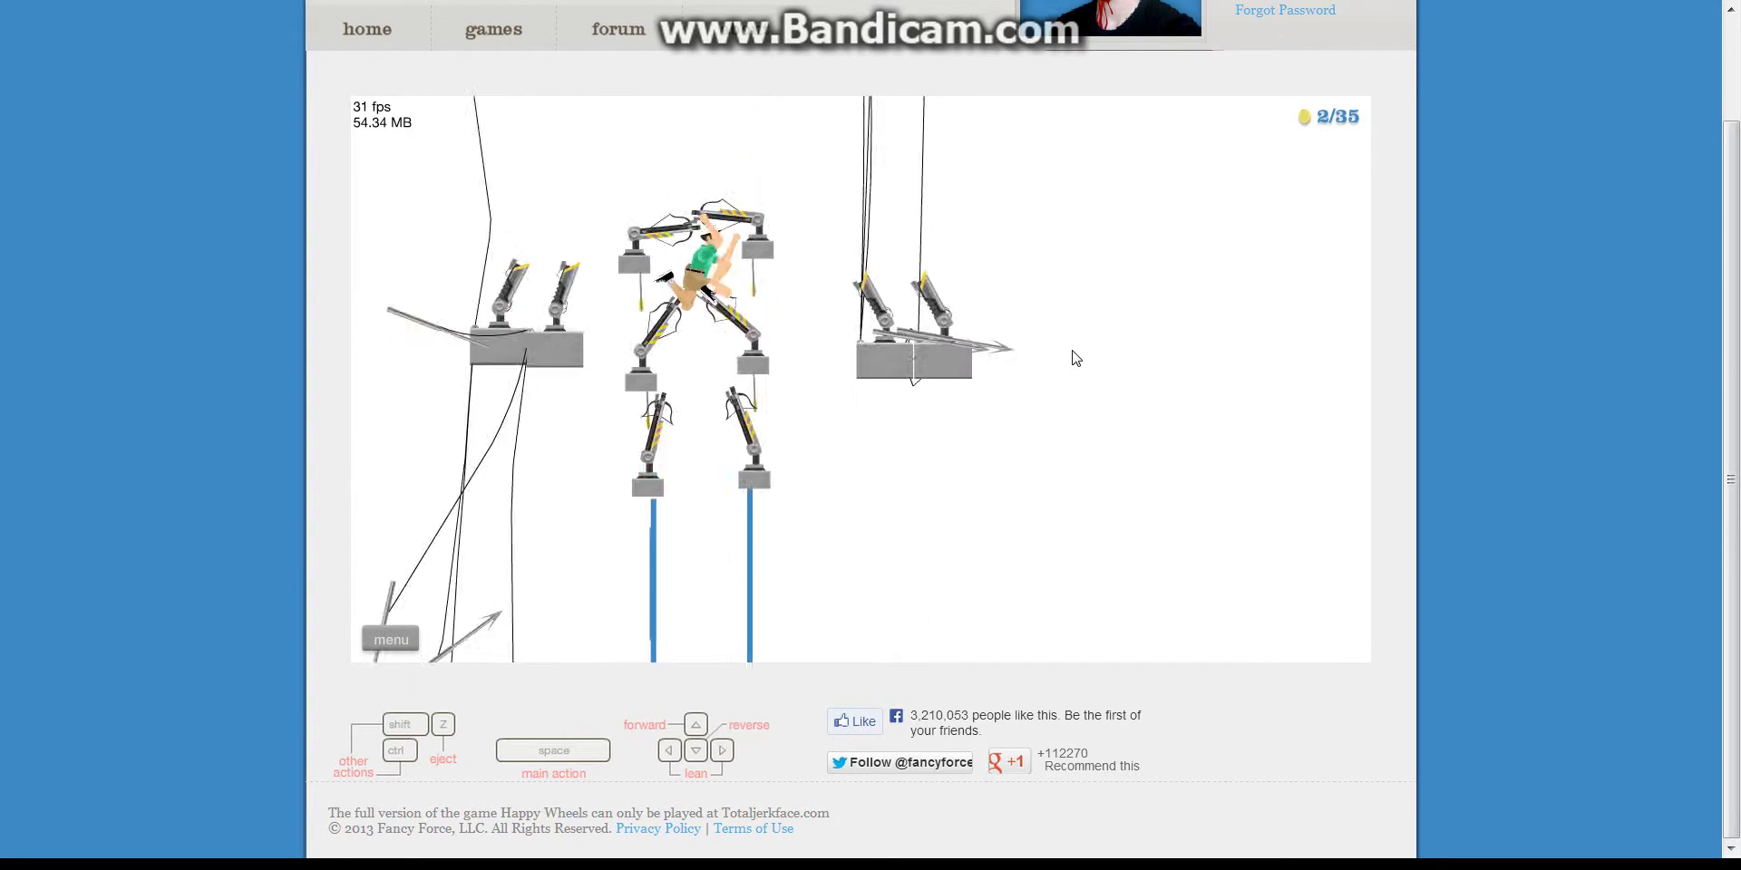
{"action": "key", "text": "Escape"}
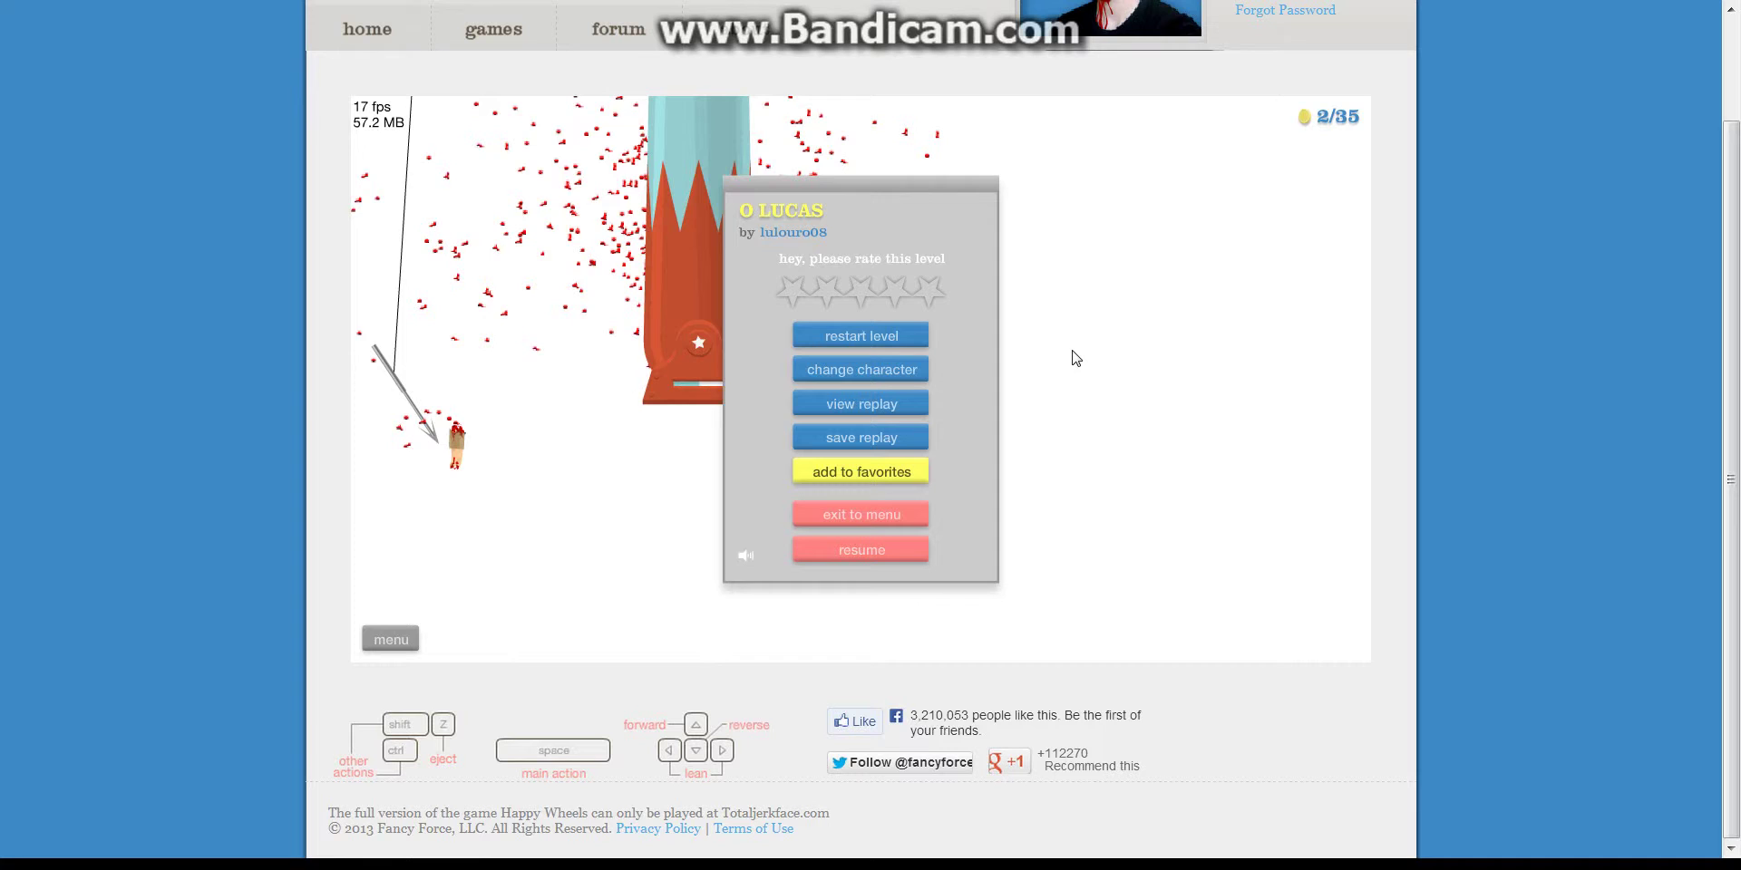
{"action": "key", "text": "Tab"}
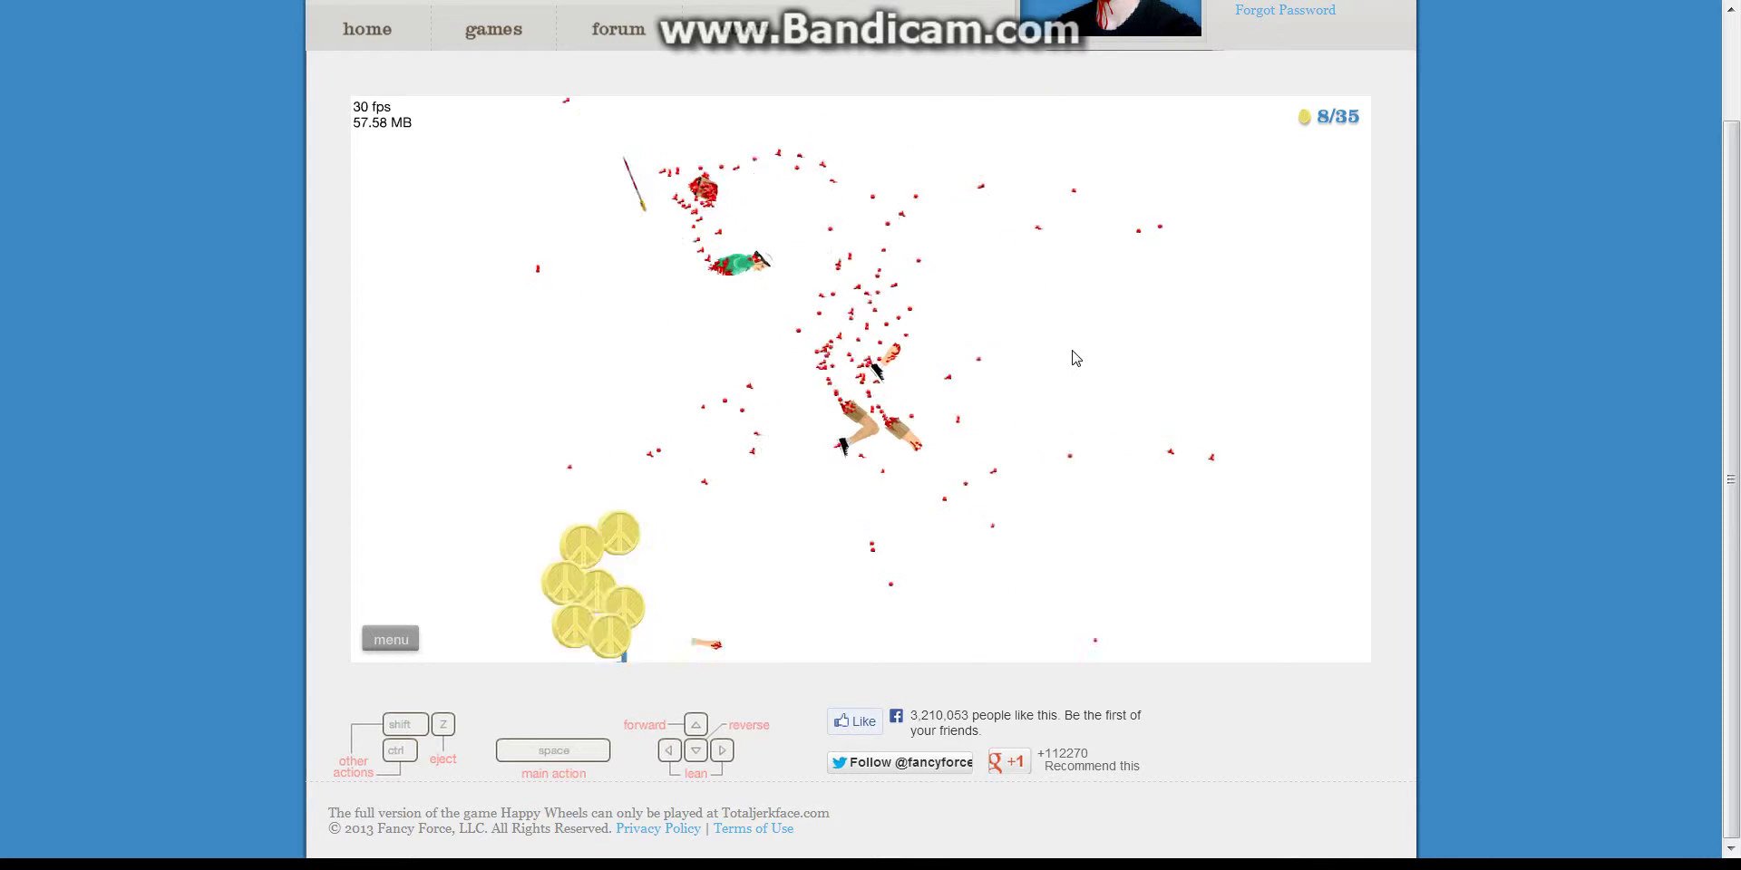
Step: Restart O LUCAS once more and pause the final run
{"action": "key", "text": "Escape"}
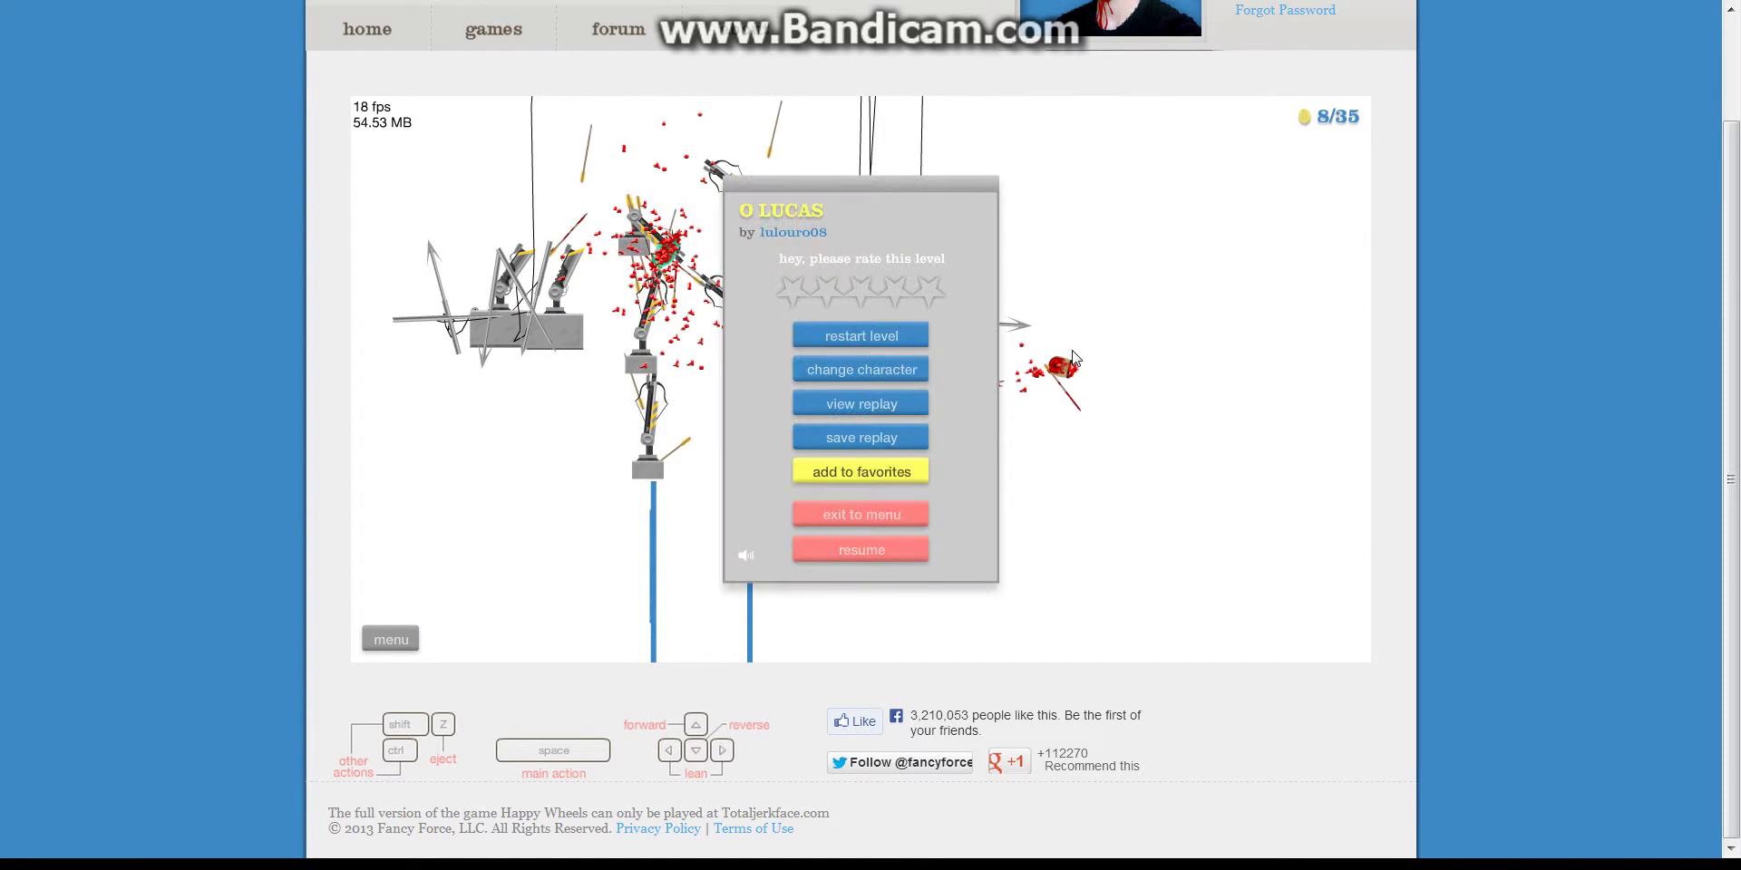
{"action": "key", "text": "r"}
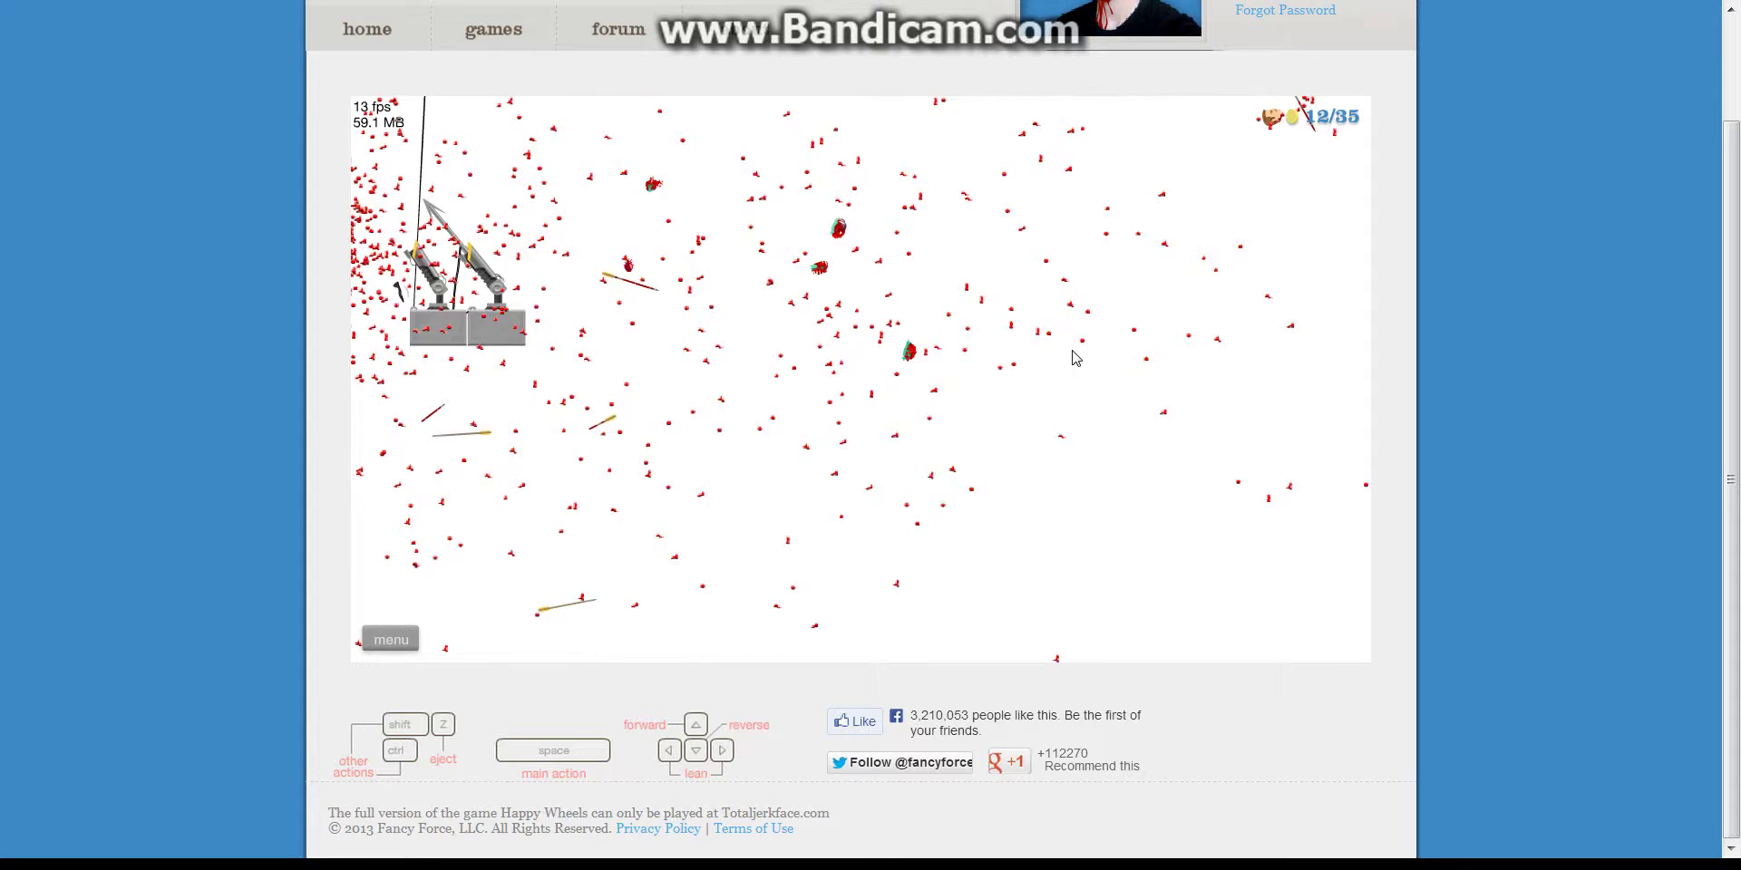
{"action": "key", "text": "Escape"}
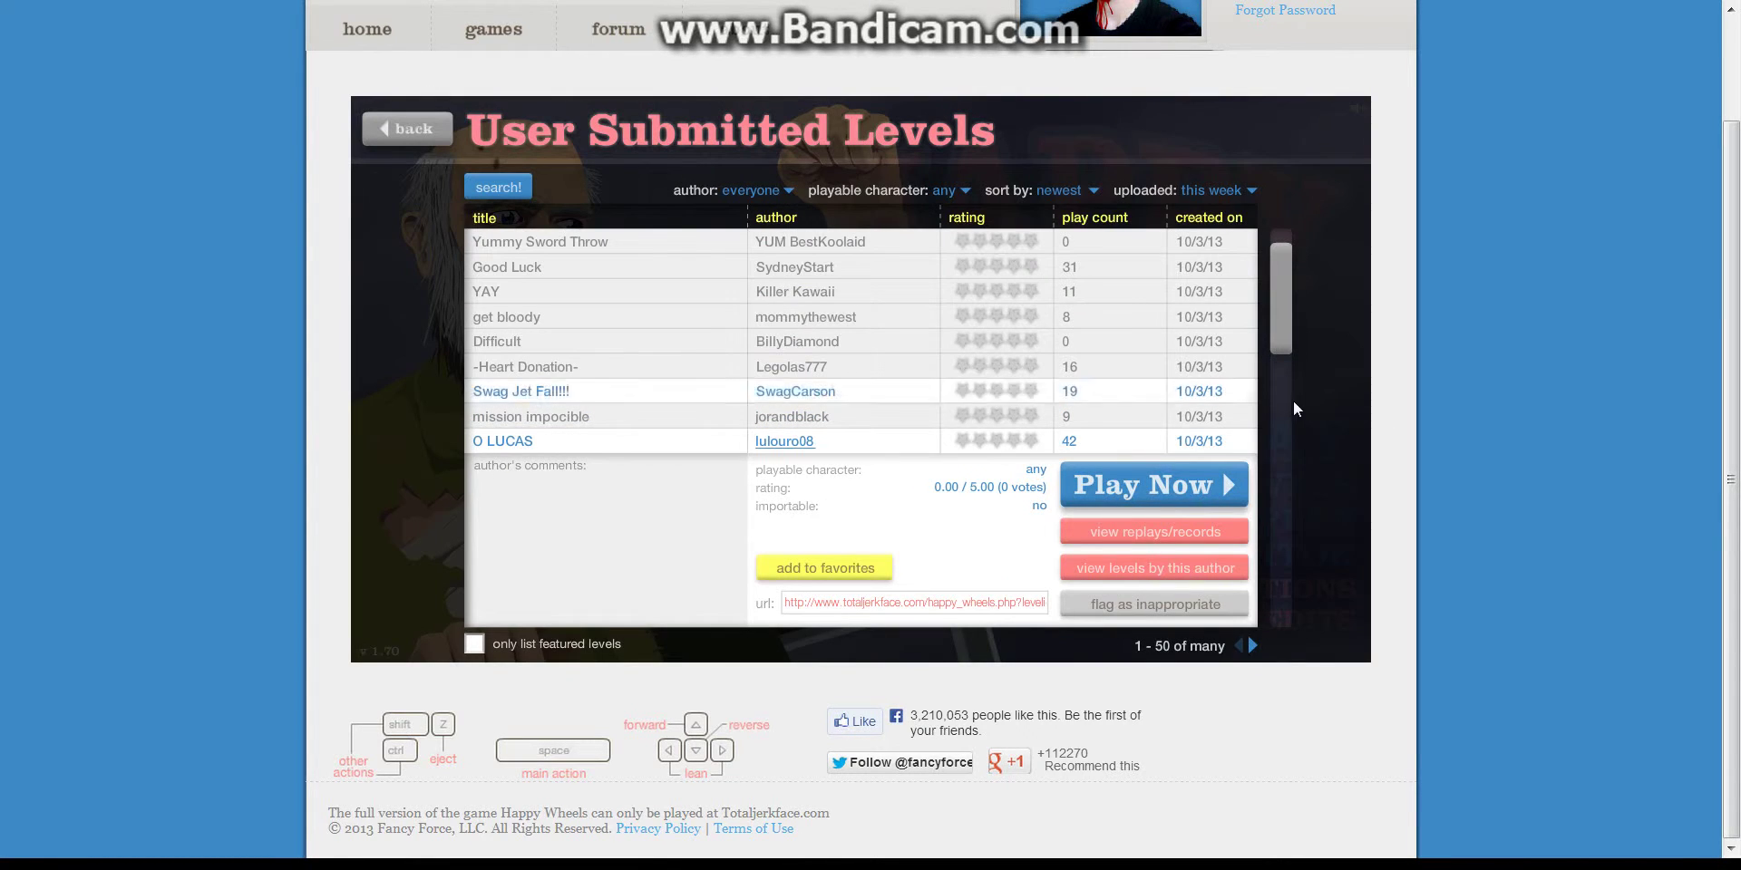
{"action": "scroll", "coordinate": [1282, 436], "scroll_direction": "down", "scroll_amount": 5}
{"action": "scroll", "coordinate": [953, 463], "scroll_direction": "down", "scroll_amount": 3}
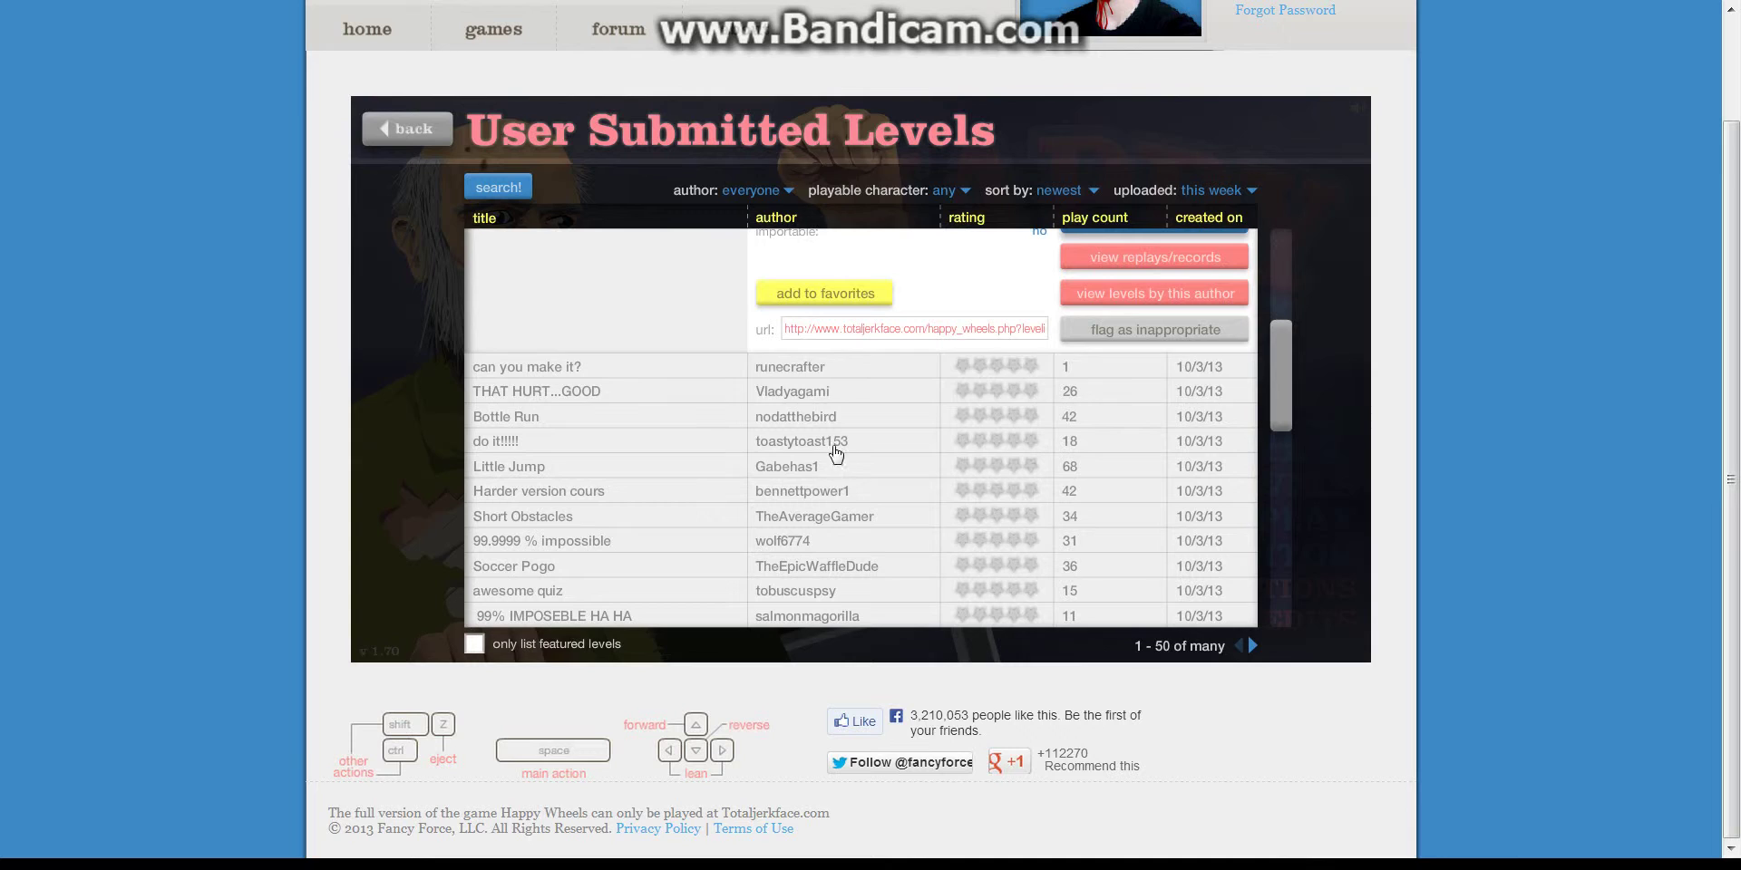
Step: Start 'can you make it?', then restart it after the first crash
{"action": "left_click", "coordinate": [670, 458]}
{"action": "left_click", "coordinate": [1154, 408]}
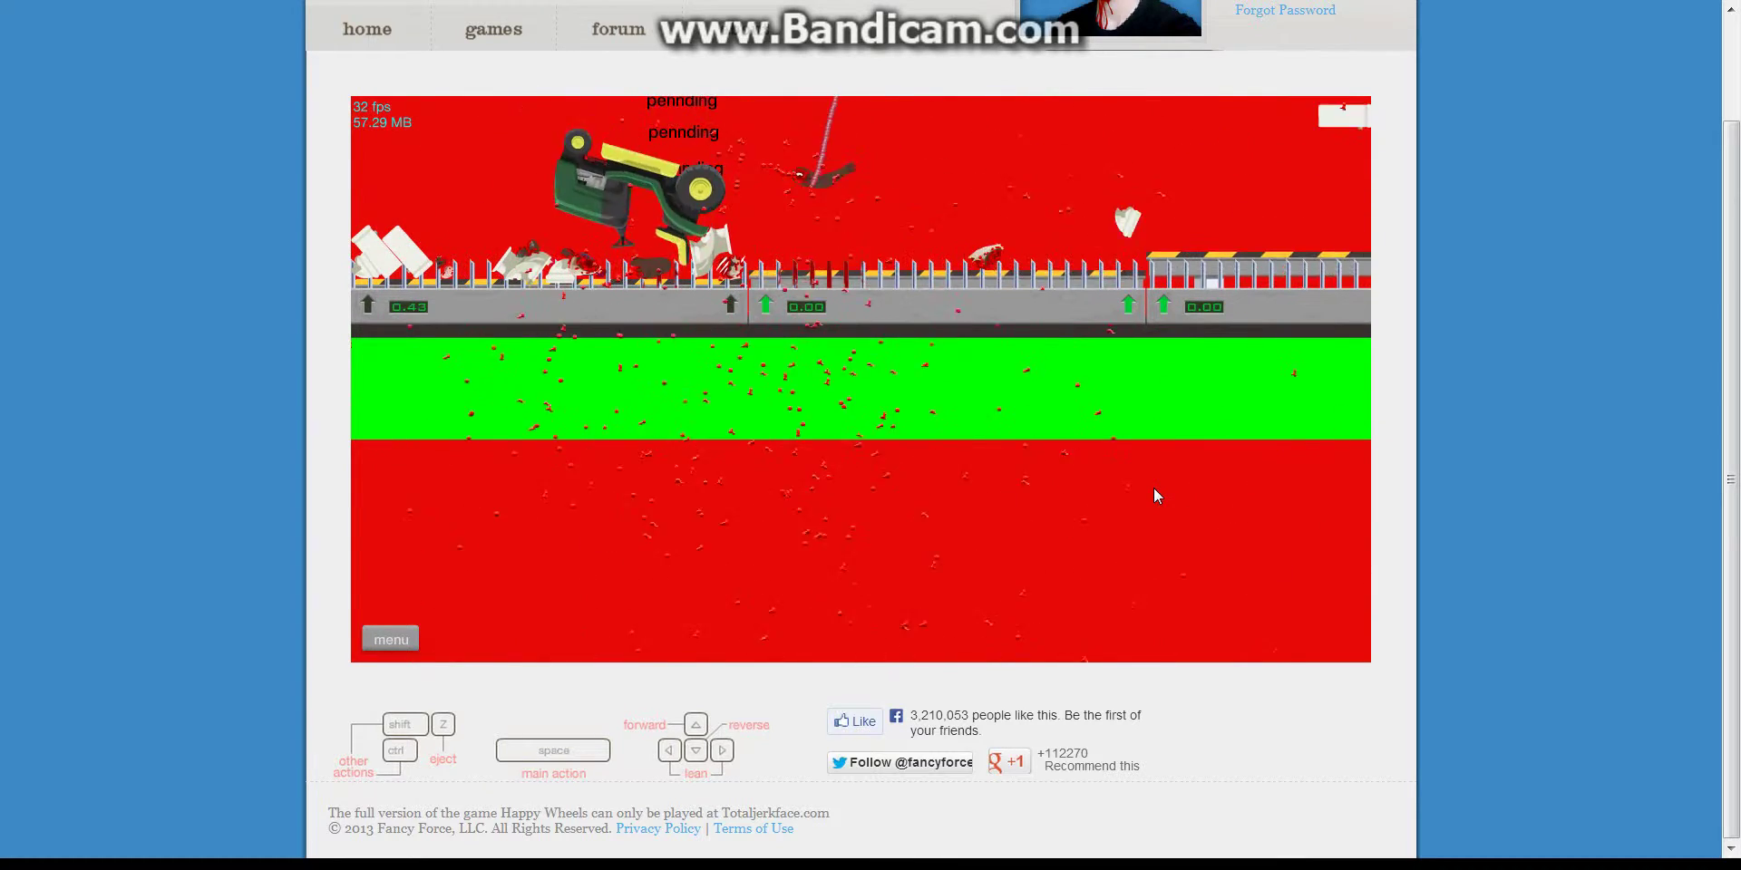
{"action": "key", "text": "Escape"}
{"action": "key", "text": "Tab"}
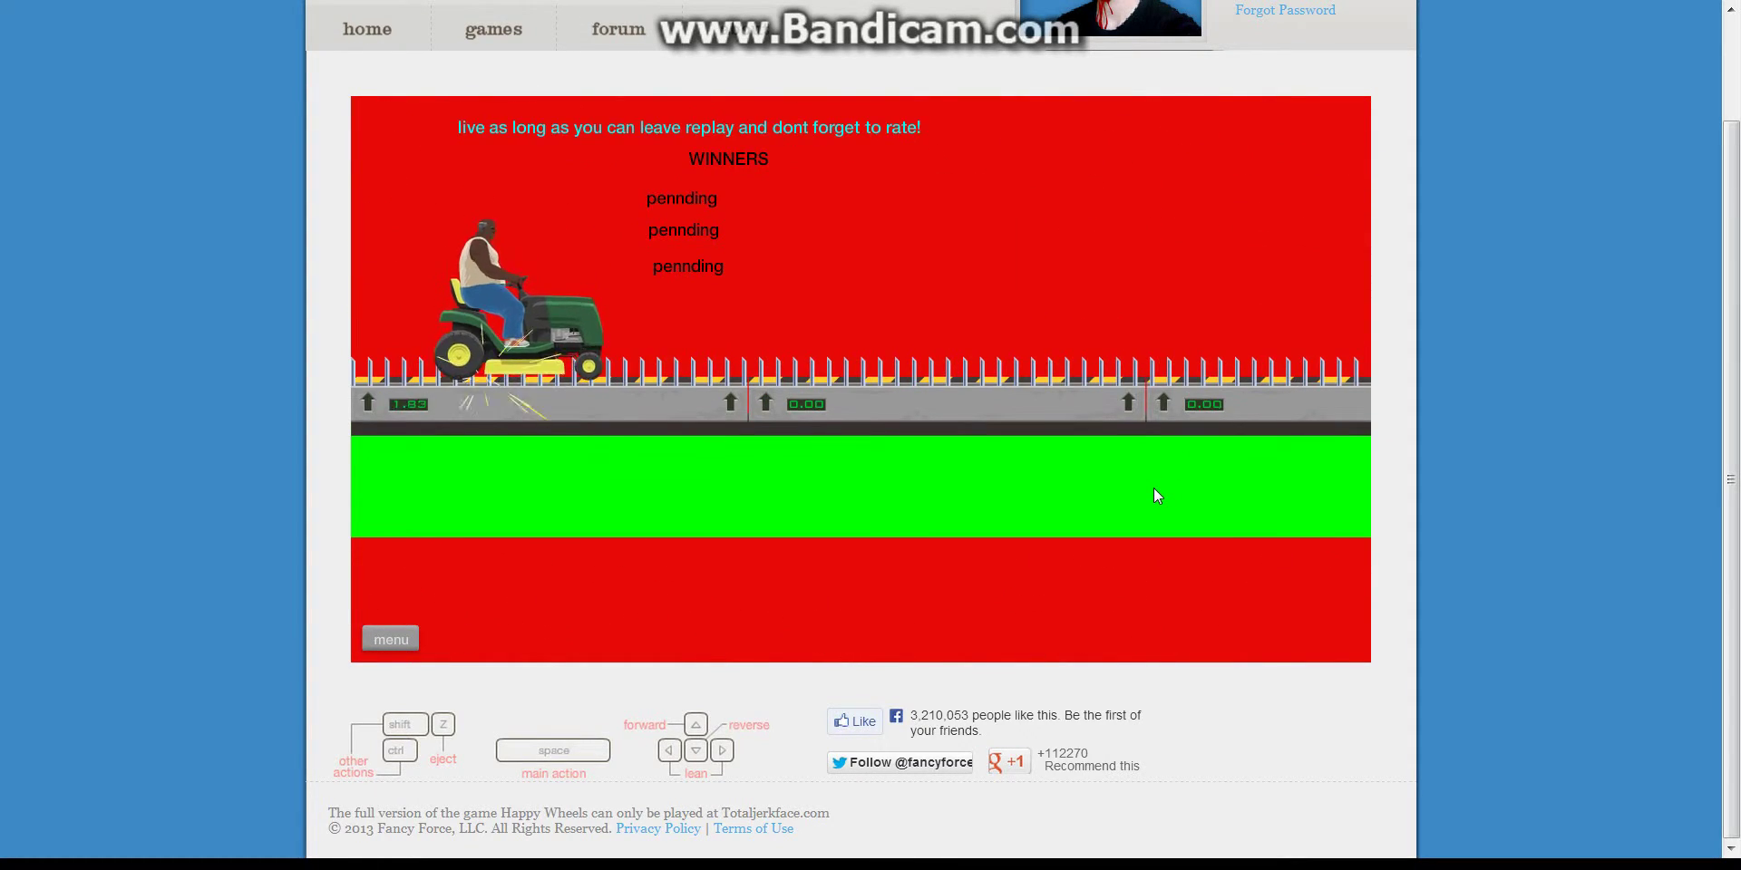
Step: Drive the lawnmower forward, restart after crashing, drive again, and pause
{"action": "key", "text": "Up"}
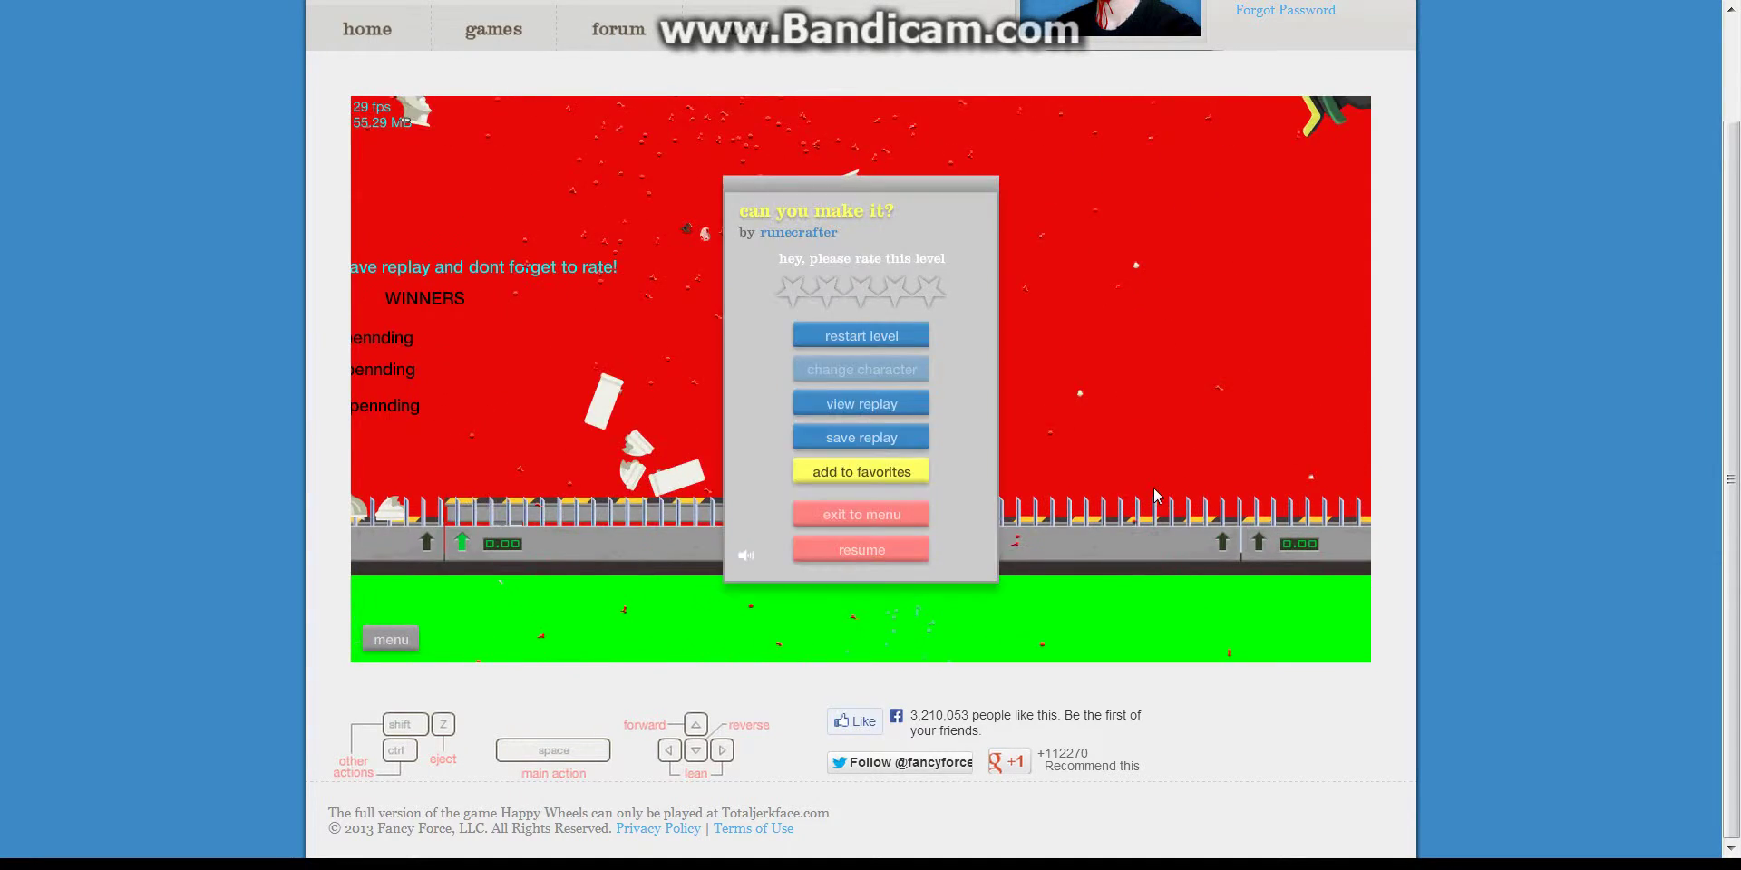
{"action": "key", "text": "Tab"}
{"action": "key", "text": "Up"}
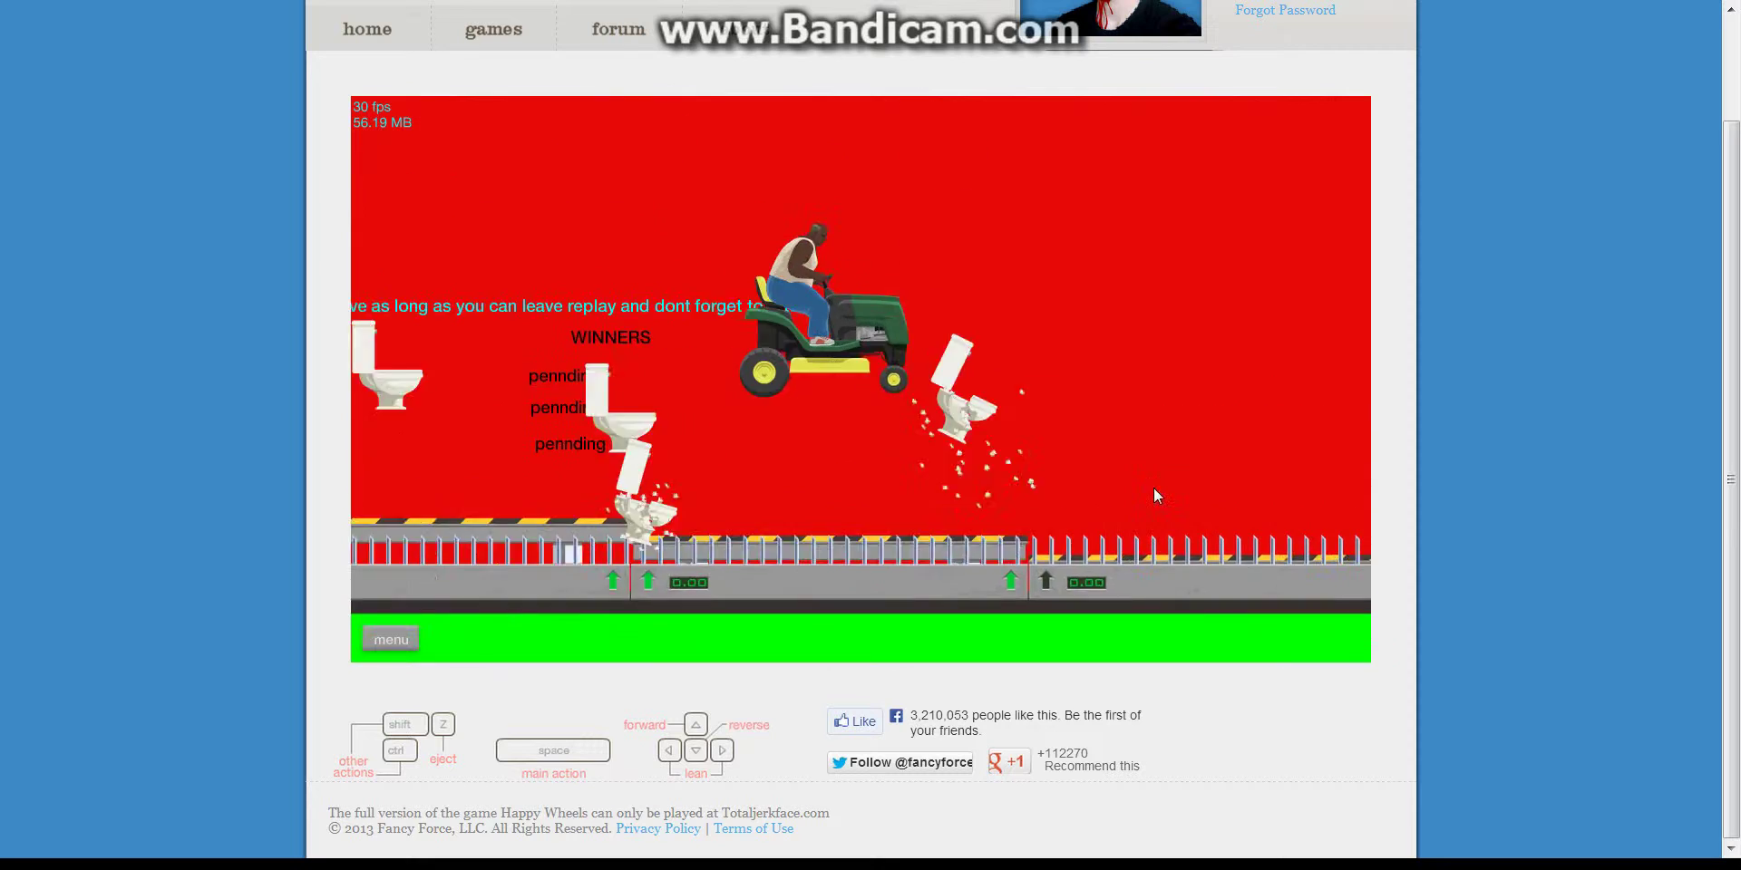
{"action": "key", "text": "Up"}
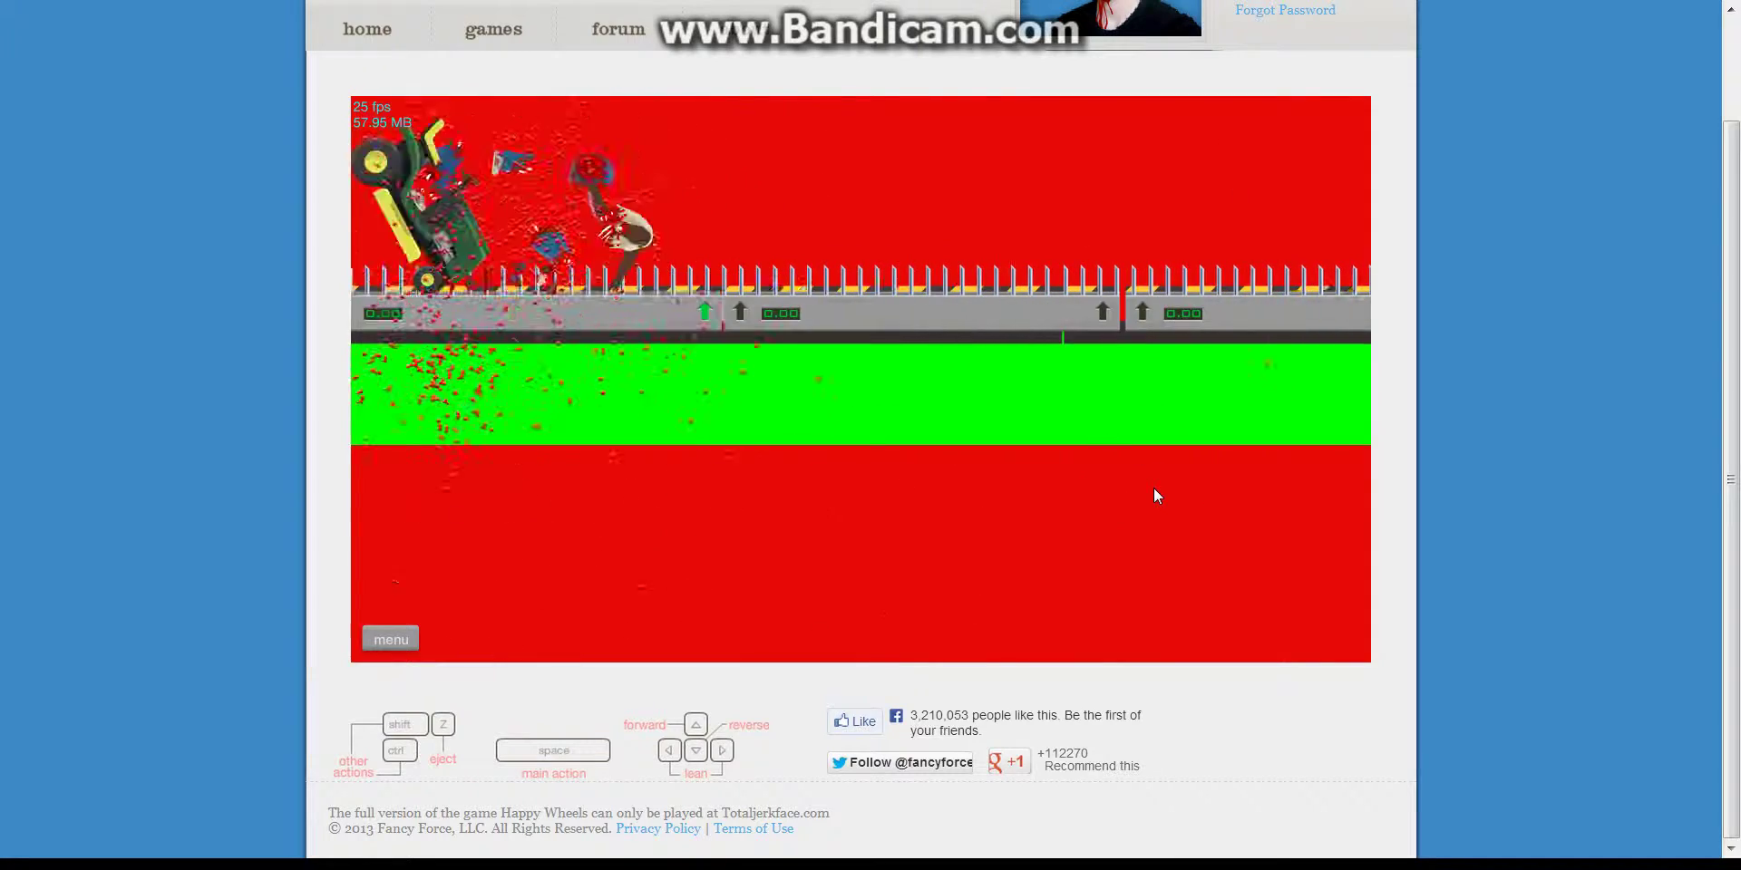
{"action": "key", "text": "Escape"}
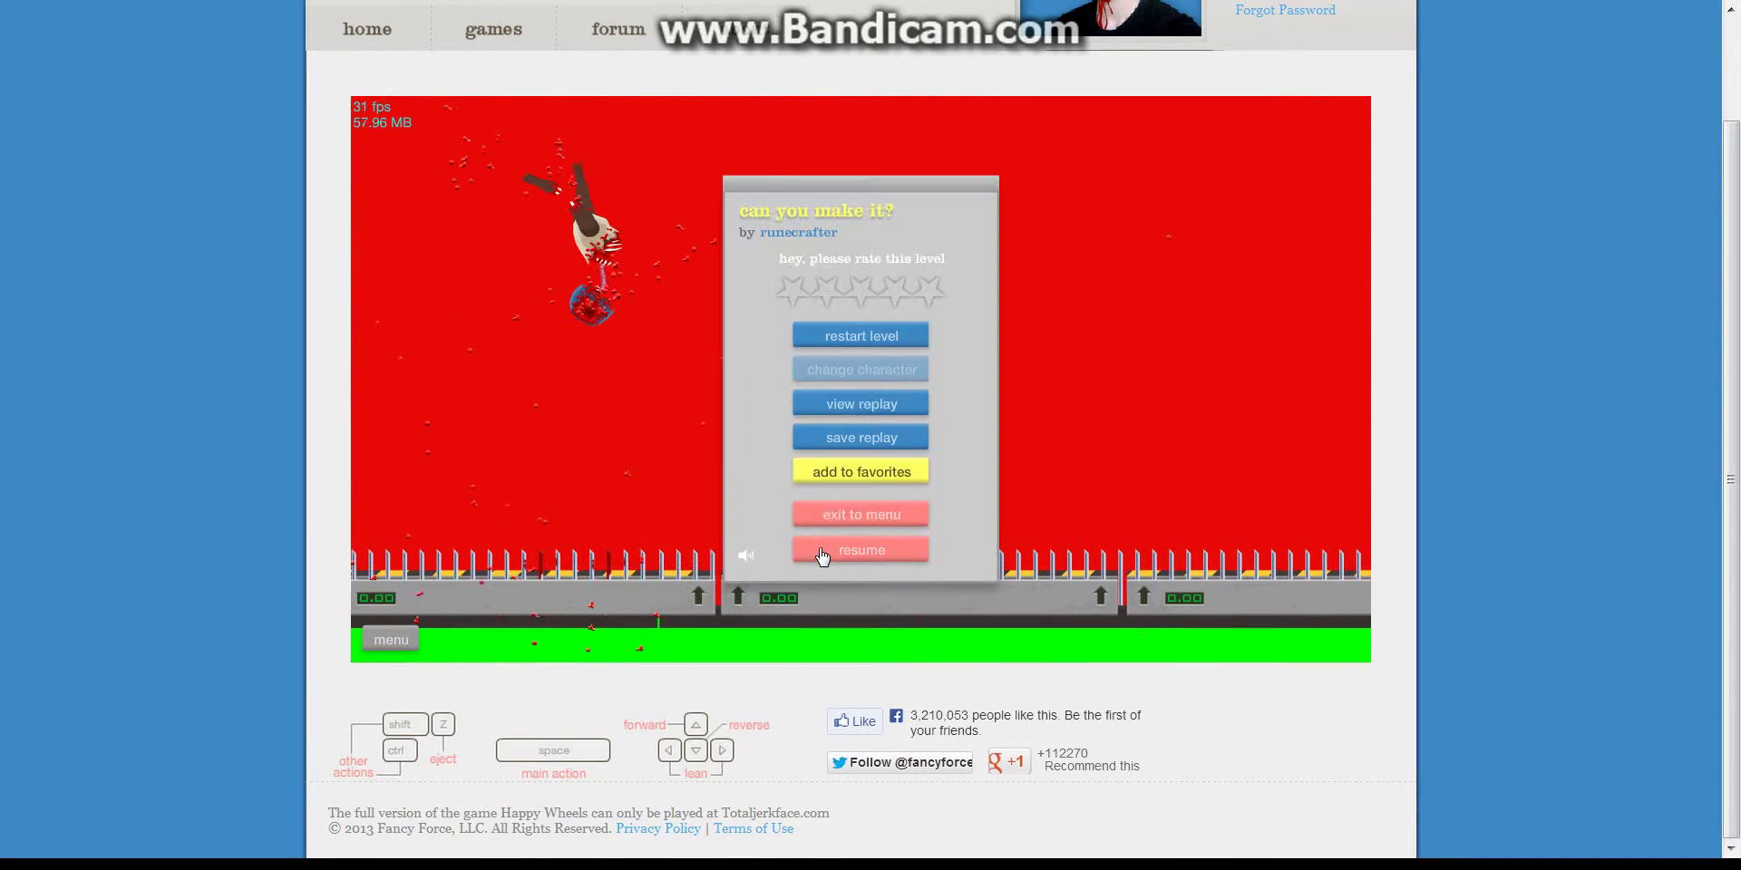